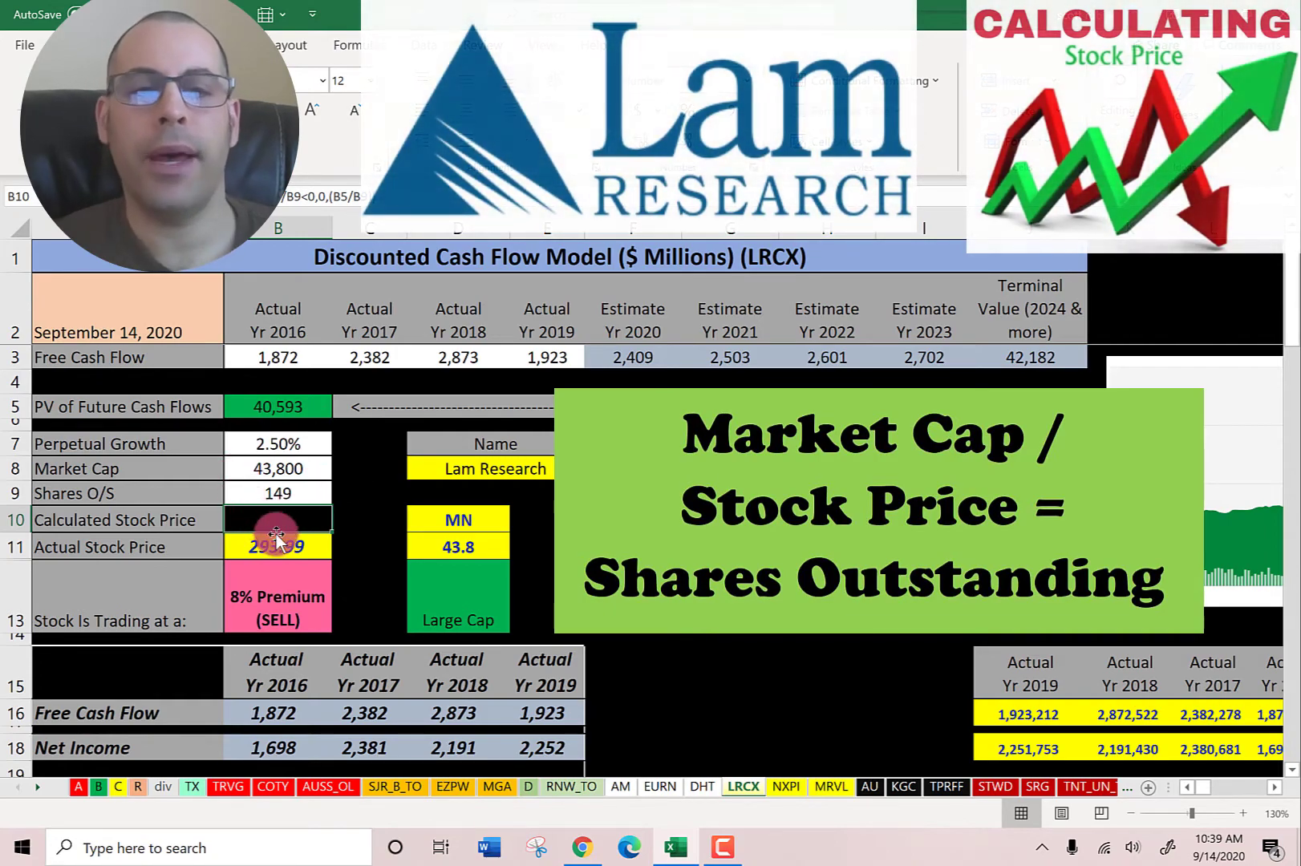
- Examine the free cash flow and net income rows for 2016 to 2019 on the LRCX sheet
scroll(360, 395, down, 3)
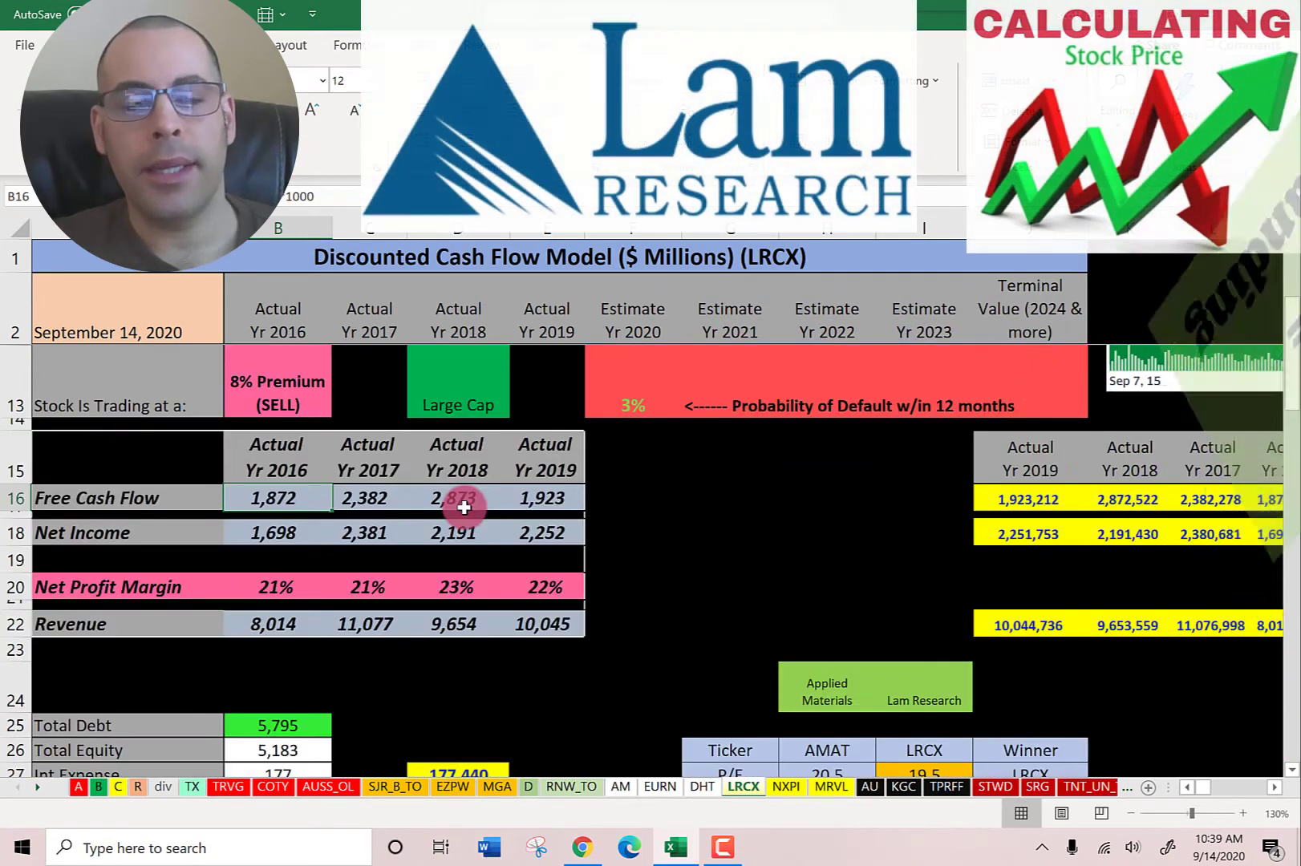
key(Down)
key(Down)
key(Down)
key(Down)
key(Down)
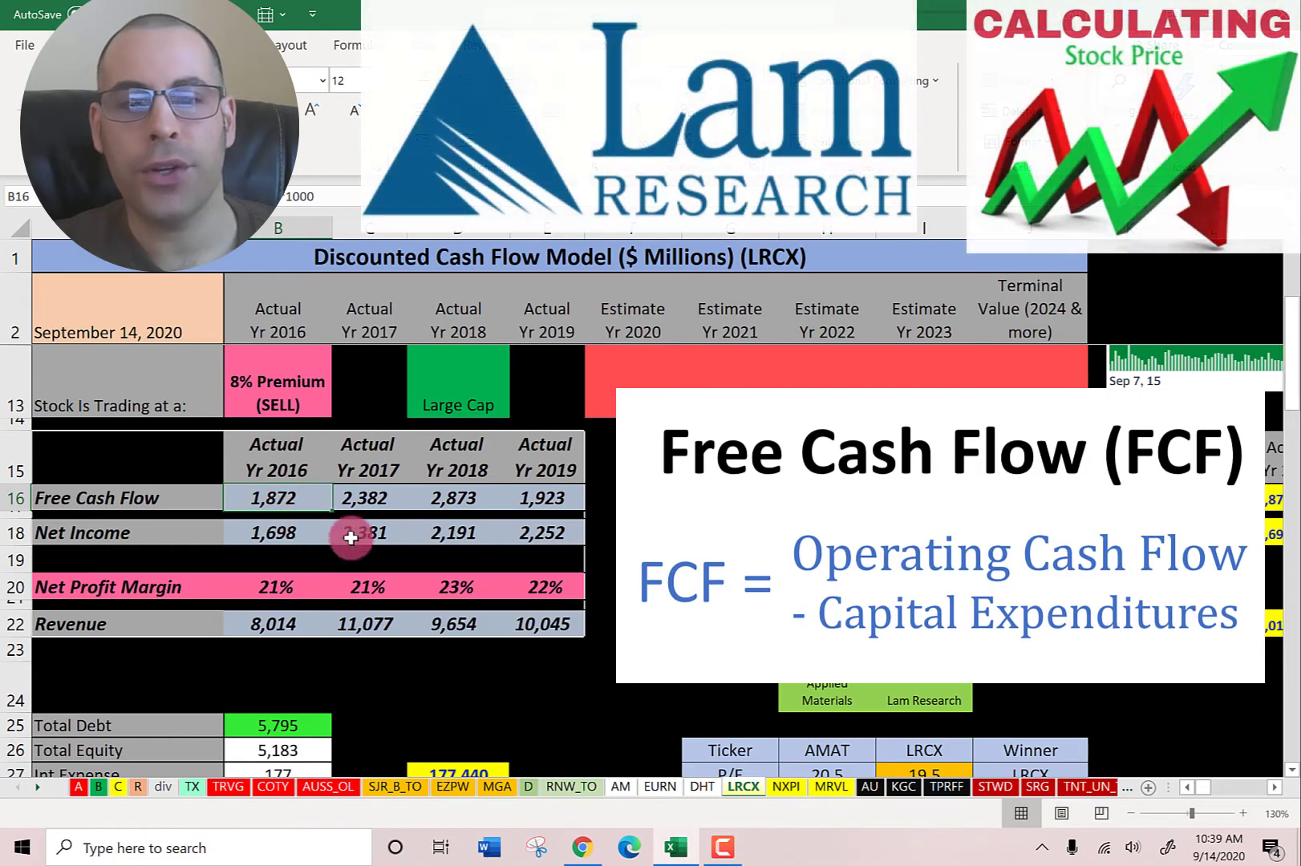
key(Down)
key(Right)
key(Right)
key(Right)
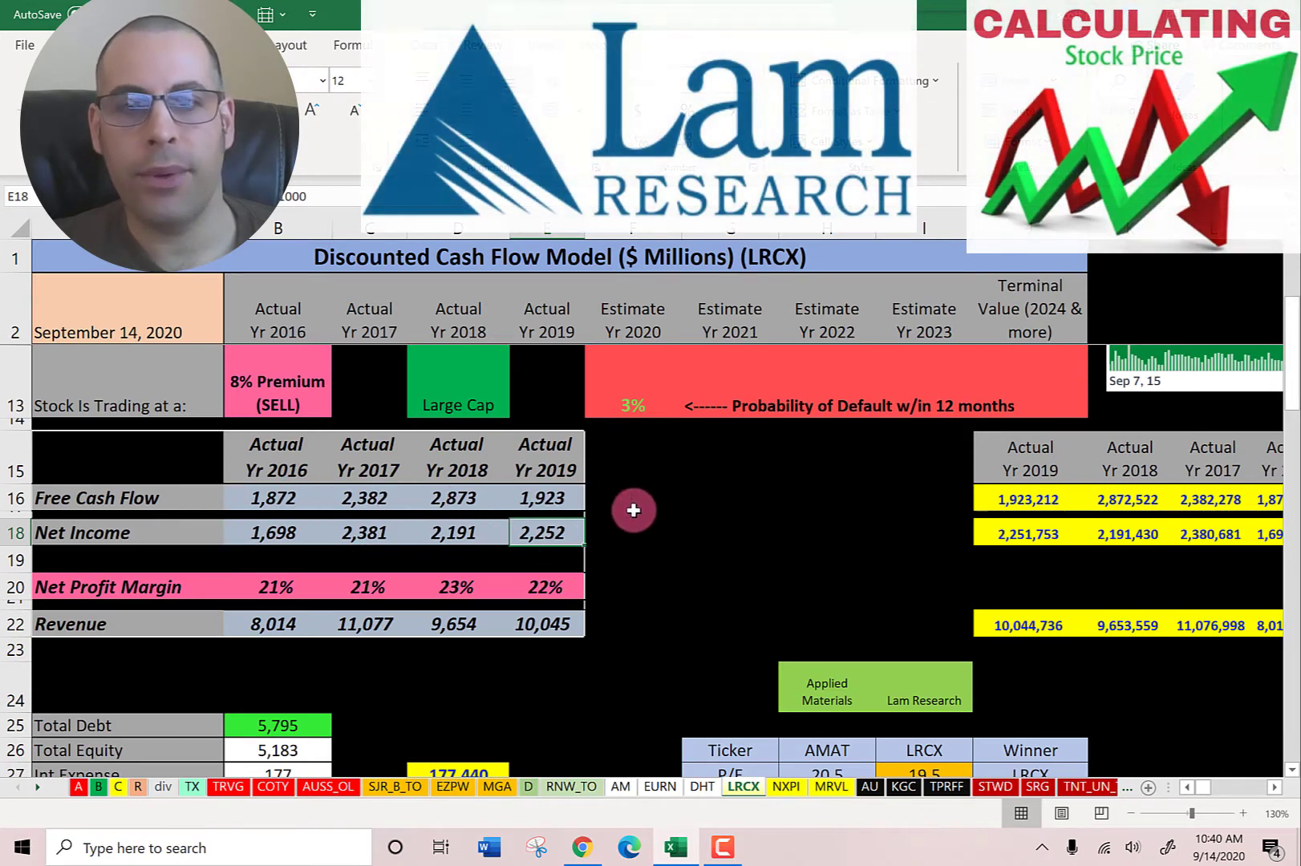
- Examine Lam Research's yearly revenue figures and its 2019 net profit margin
key(Down)
key(Down)
key(Down)
key(Down)
key(Left)
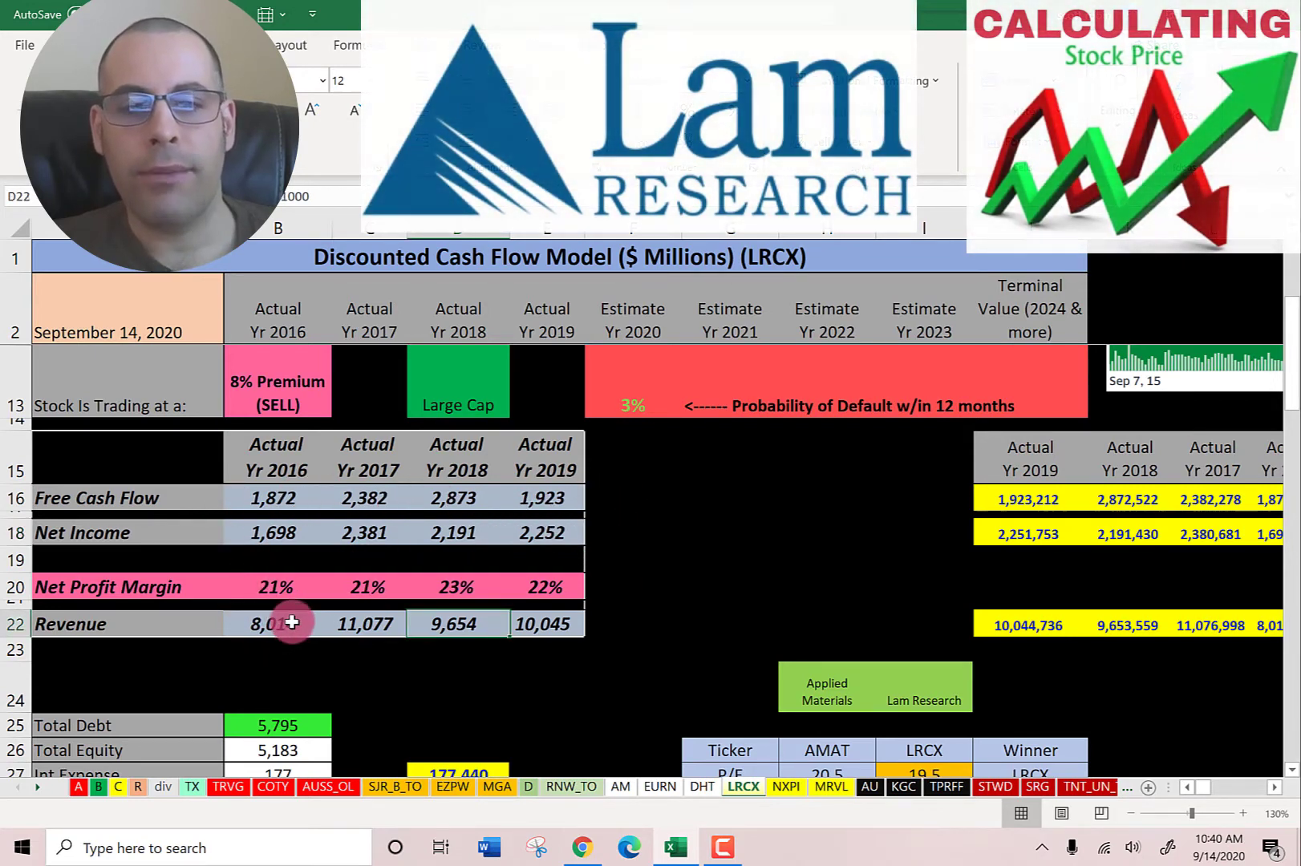
key(Left)
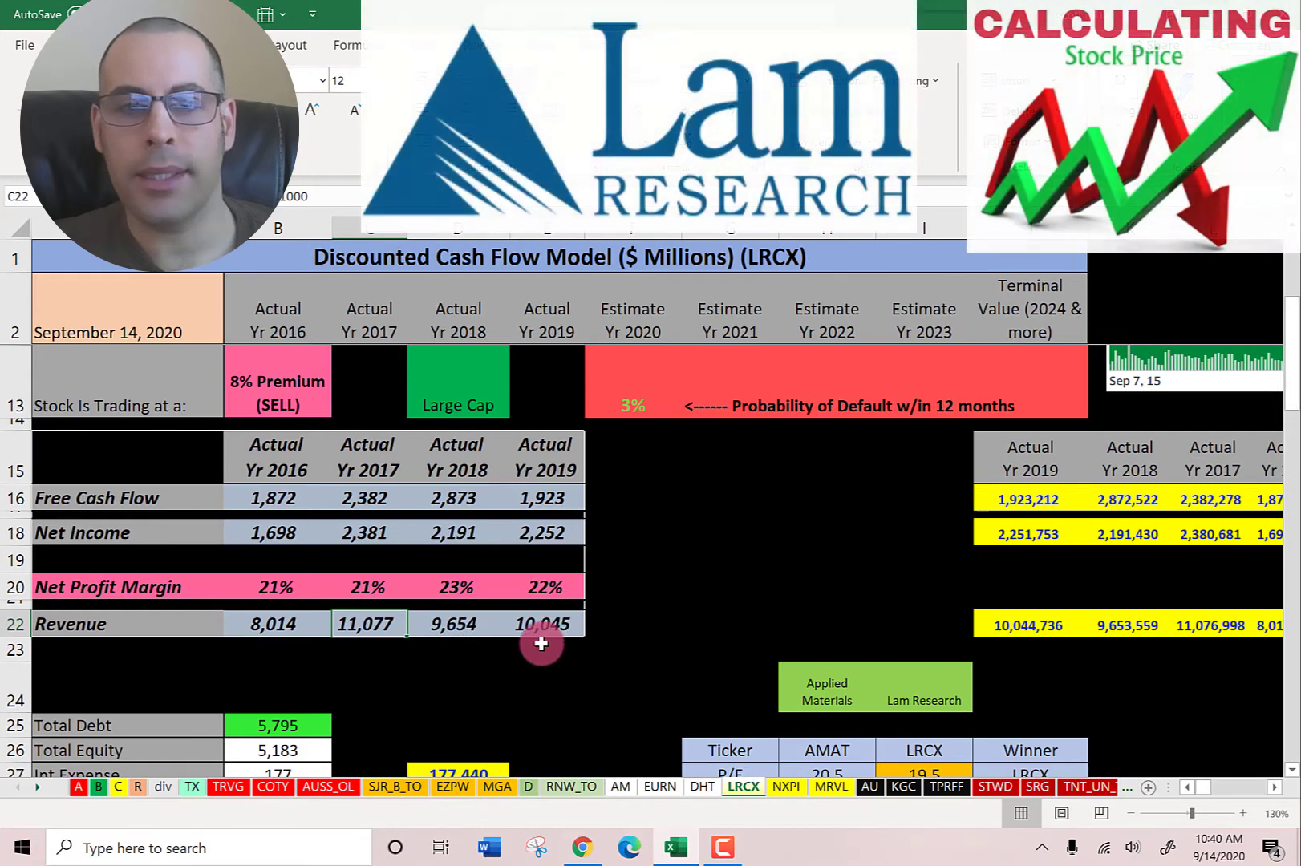
click(545, 588)
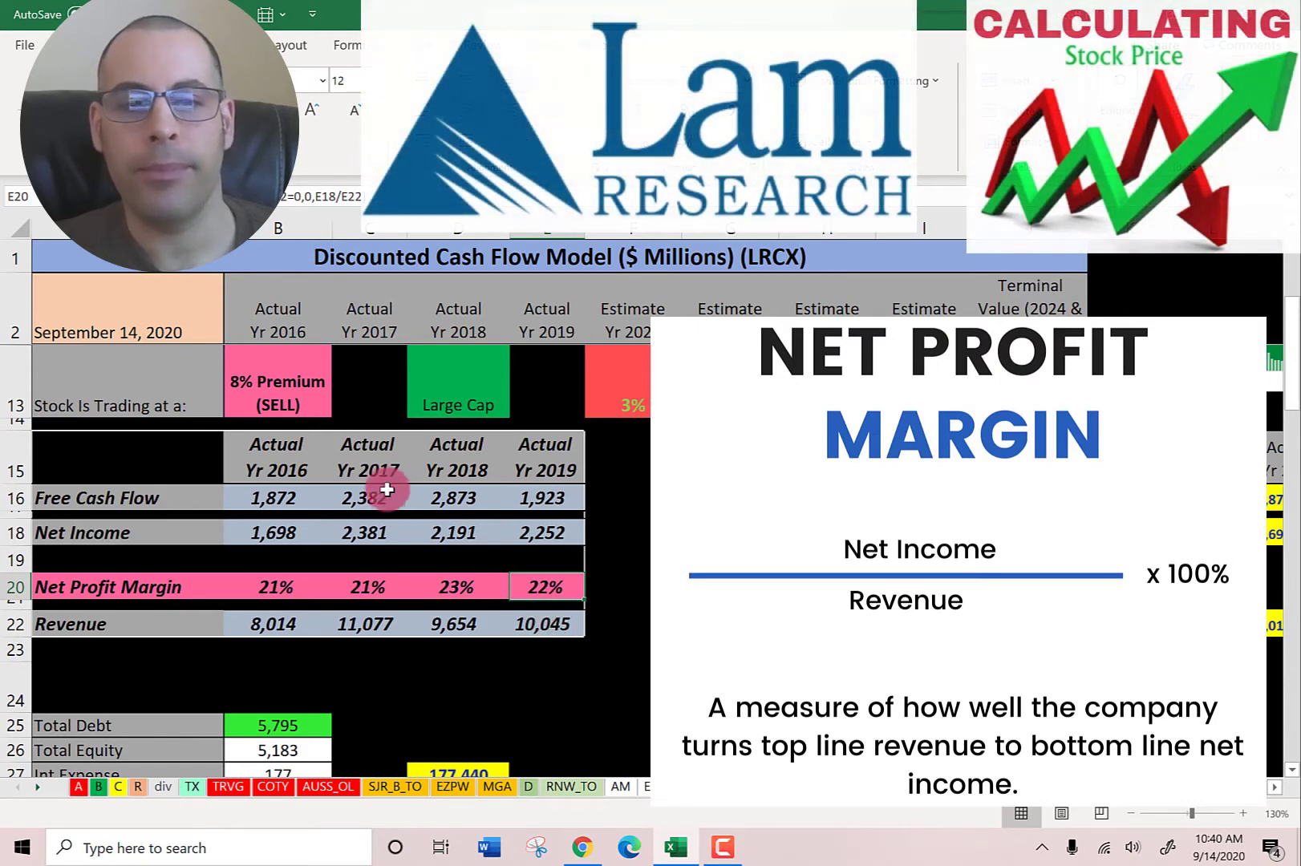
- Review the total debt, cost of debt, cost of equity and WACC inputs in the LRCX model
scroll(386, 435, down, 3)
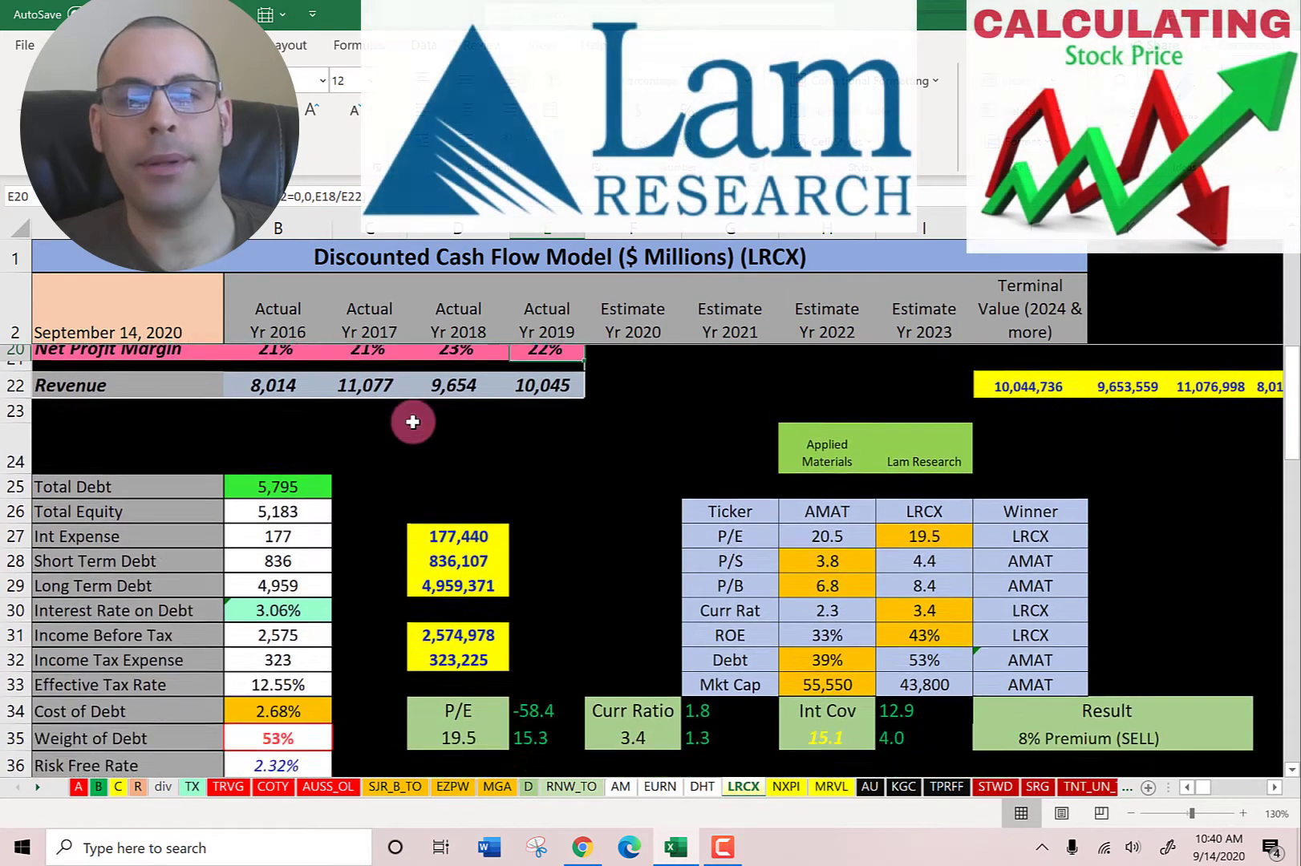
click(239, 465)
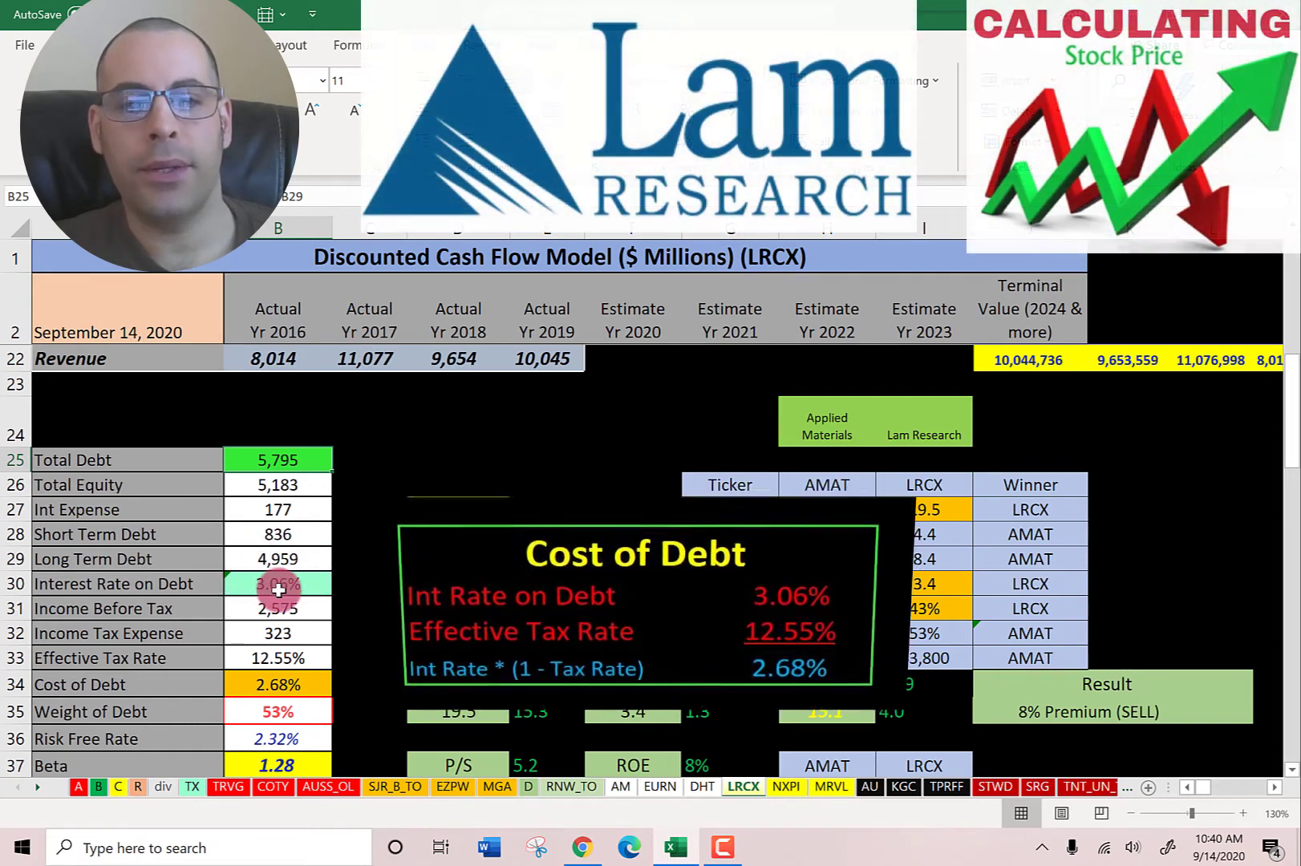
scroll(277, 588, down, 2)
click(272, 513)
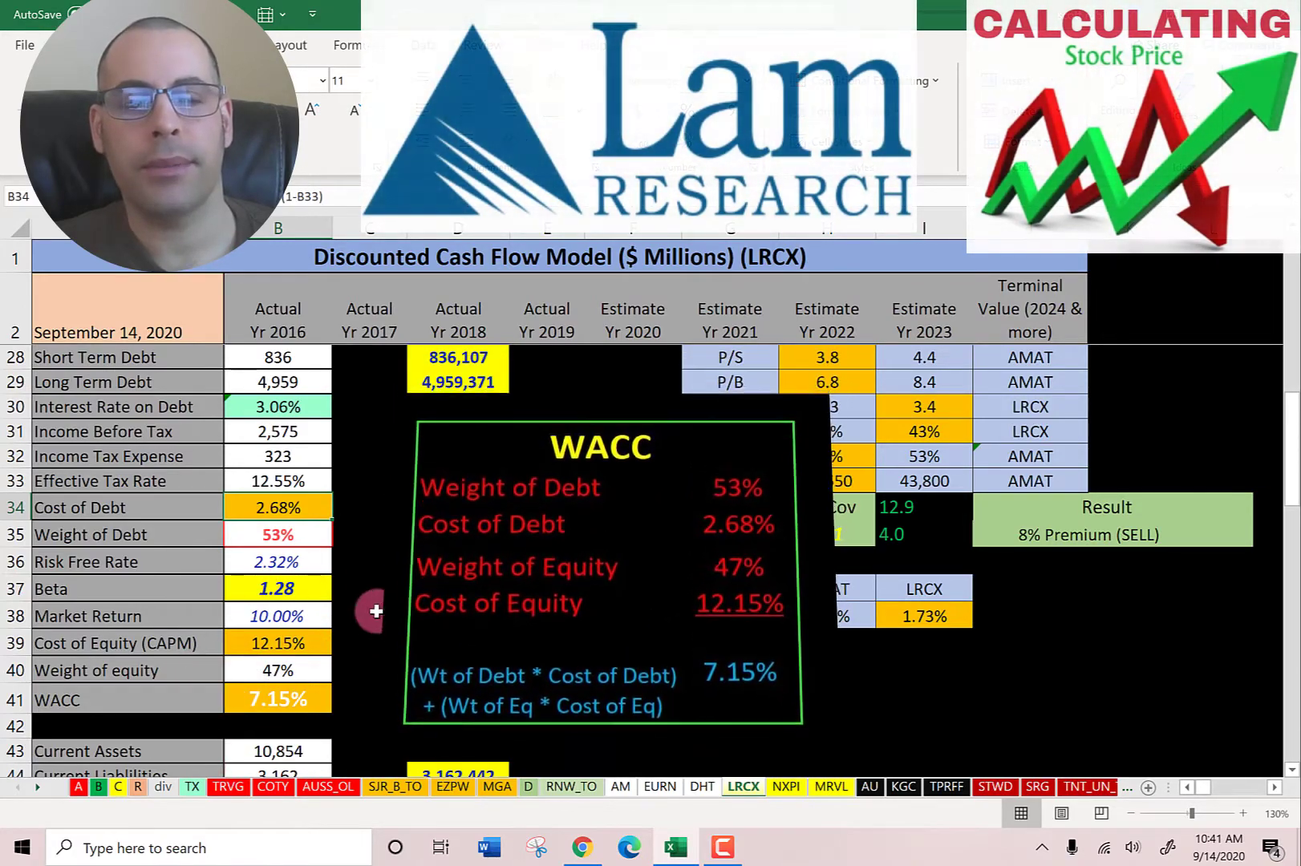
- Review the estimated future free cash flows and the shares outstanding at the start of the LRCX model
scroll(371, 610, up, 5)
scroll(610, 362, up, 3)
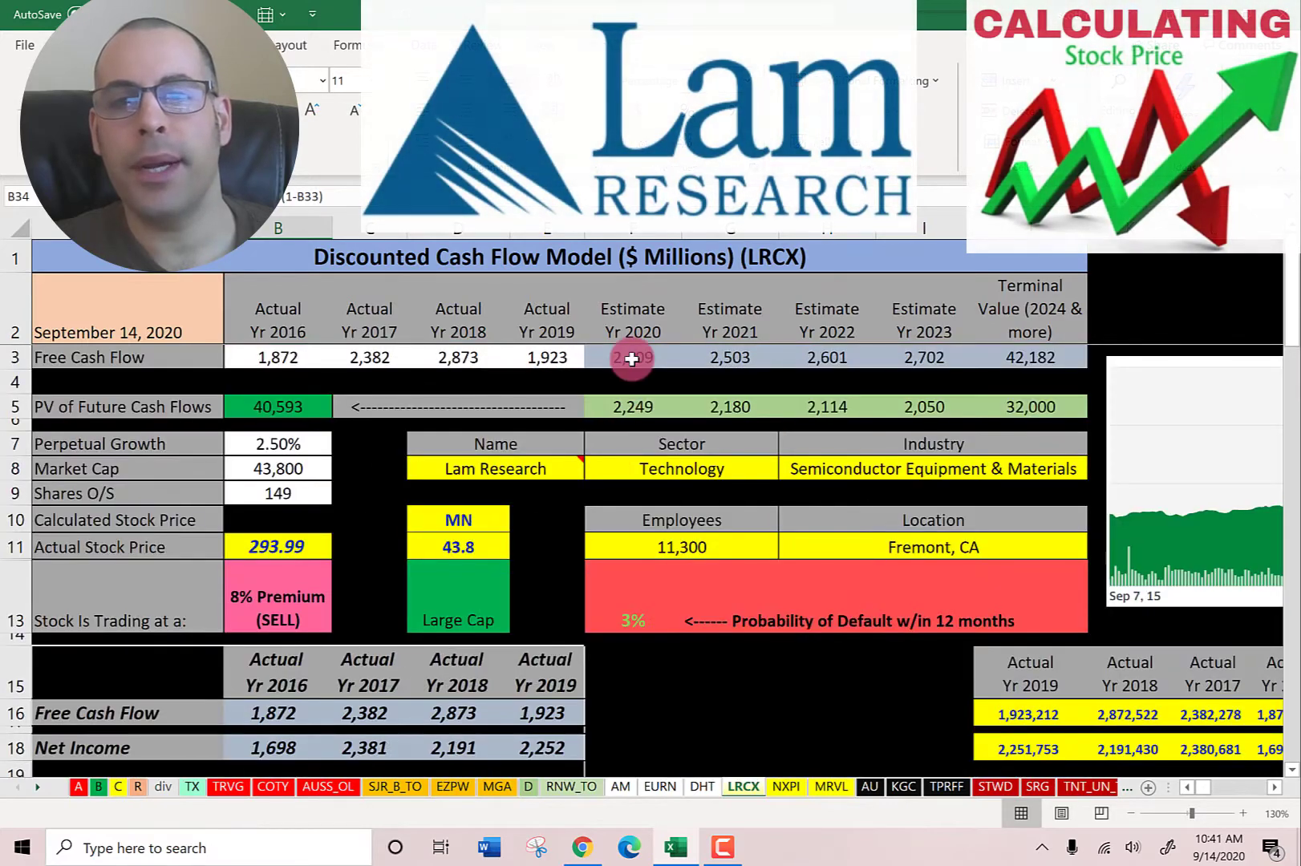
click(718, 358)
click(850, 356)
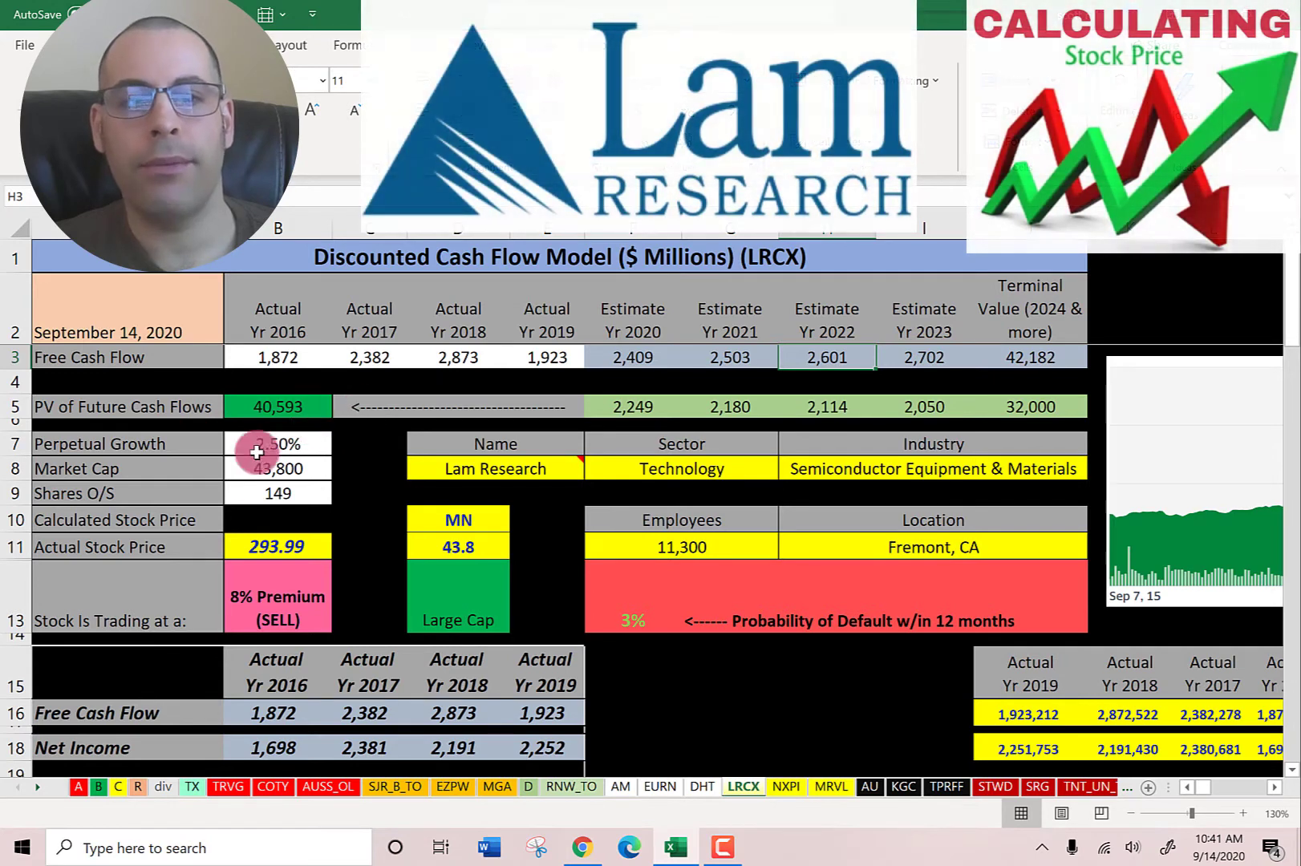
click(270, 491)
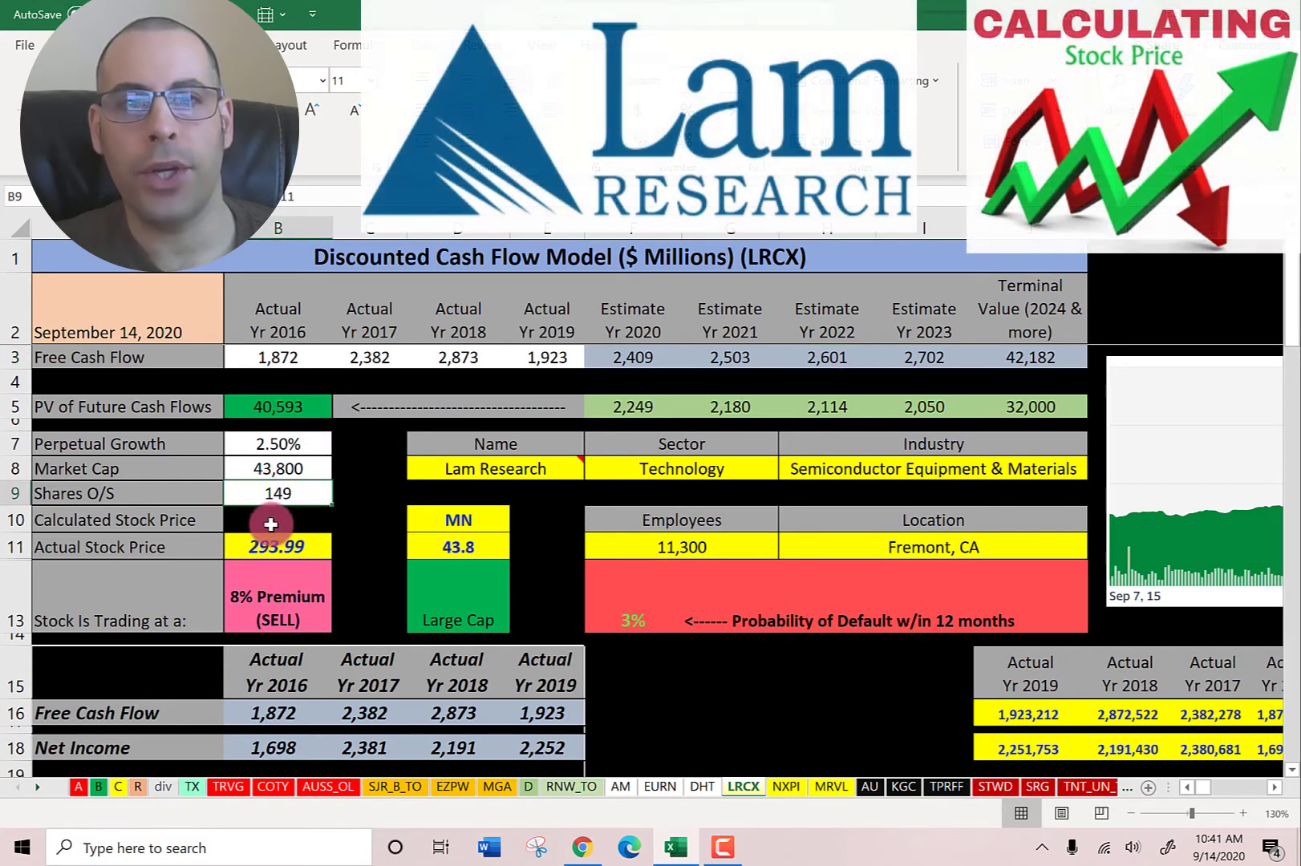
- Change the font colour of the Calculated Stock Price cell B10 to white to reveal its value
click(270, 523)
click(290, 144)
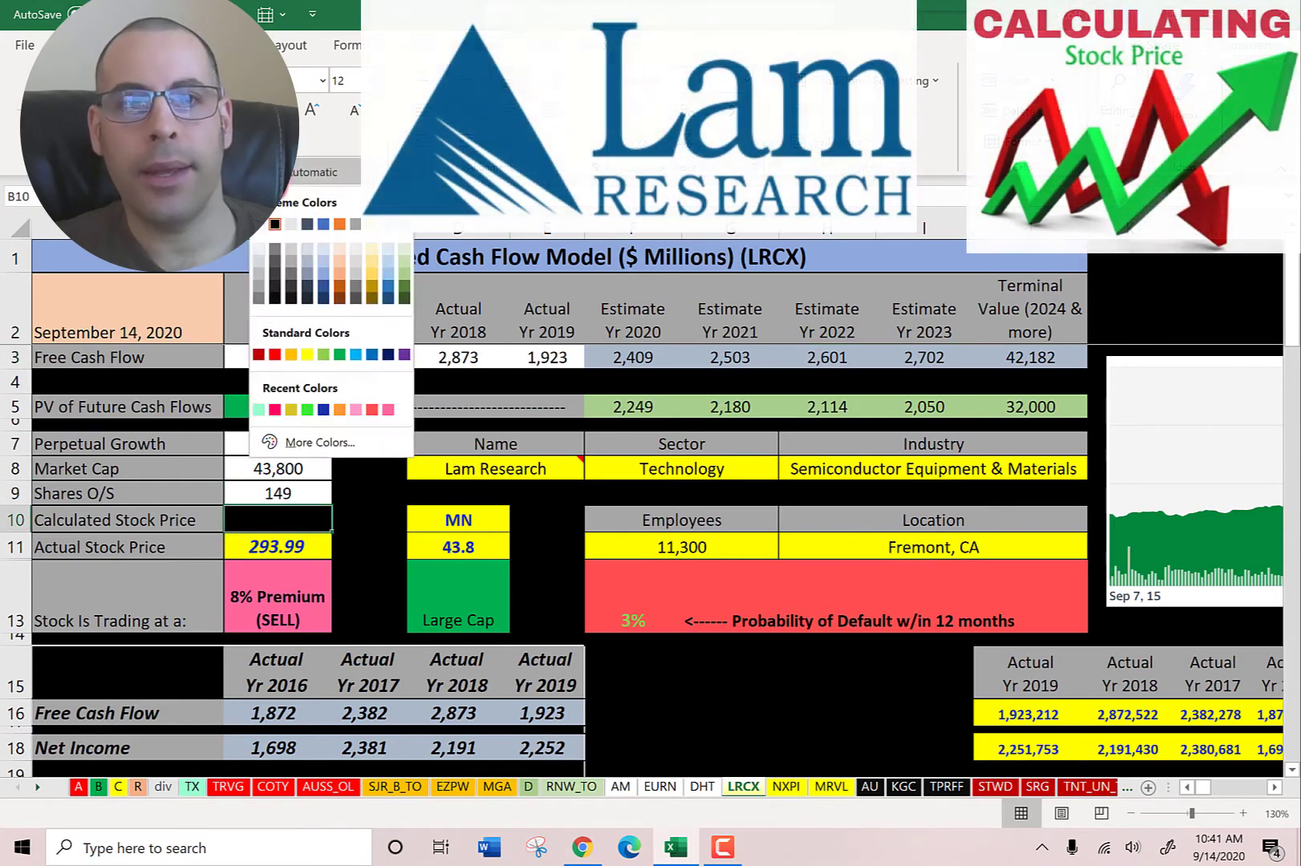
click(257, 230)
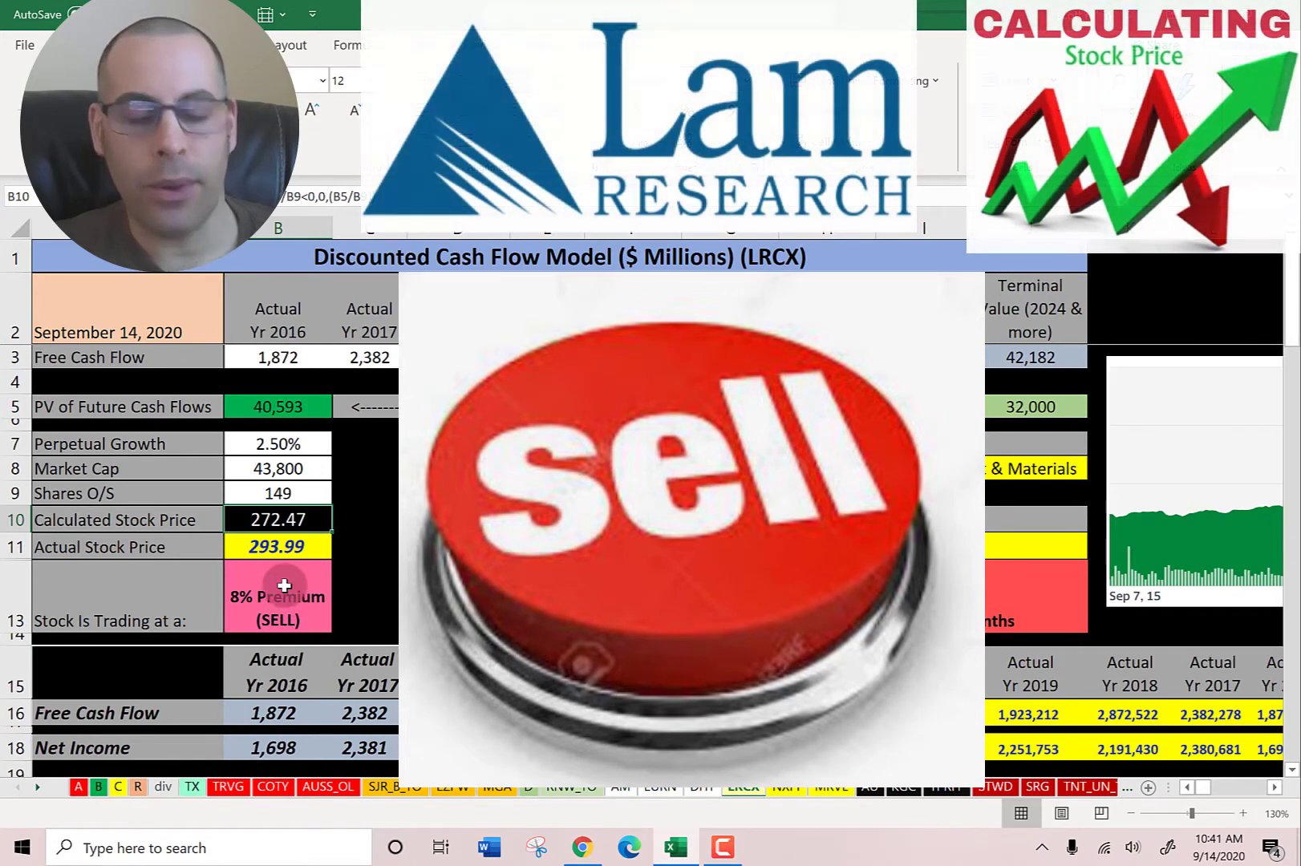
- Switch to Chrome to view the LRCX Share Price vs. Fair Value chart, and return to the Excel workbook
key(super+Tab)
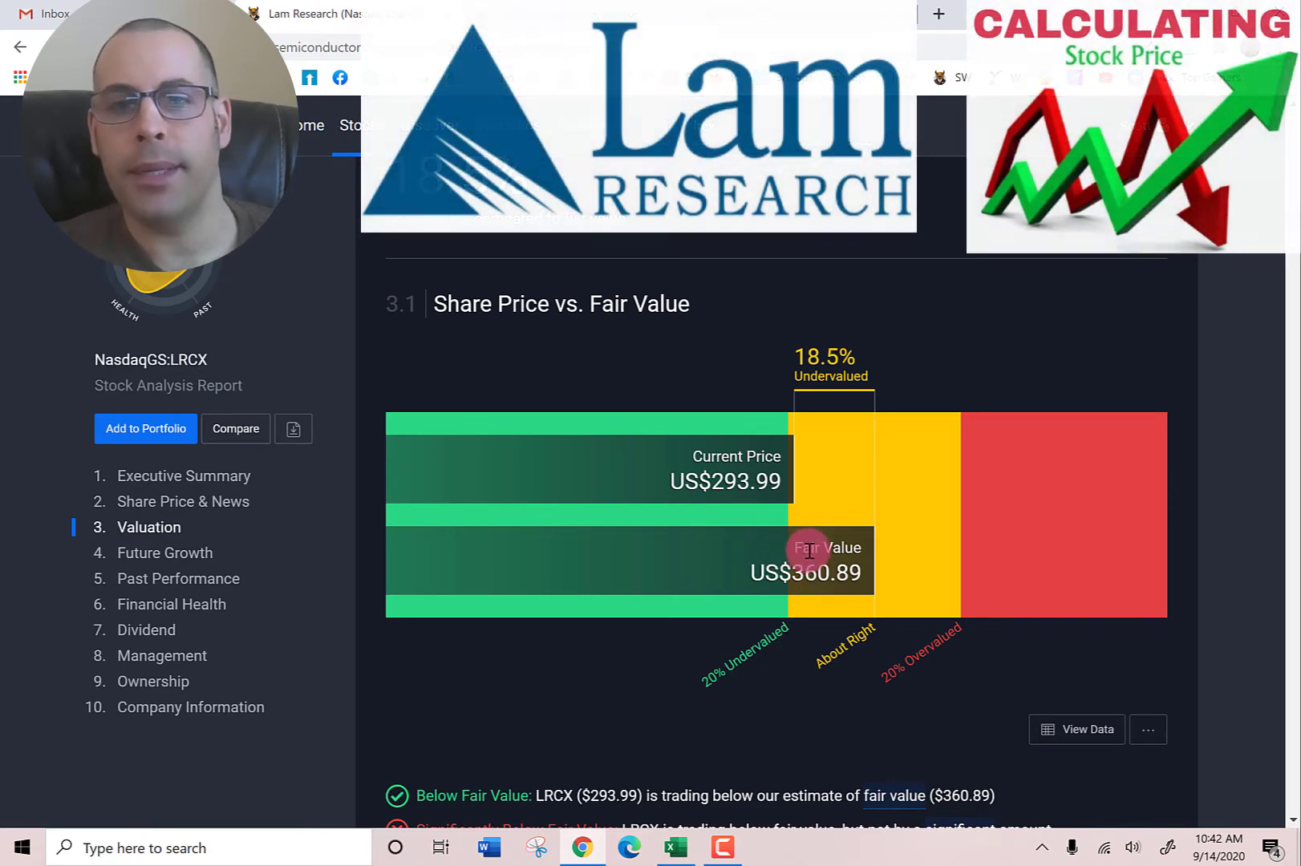
key(alt+Tab)
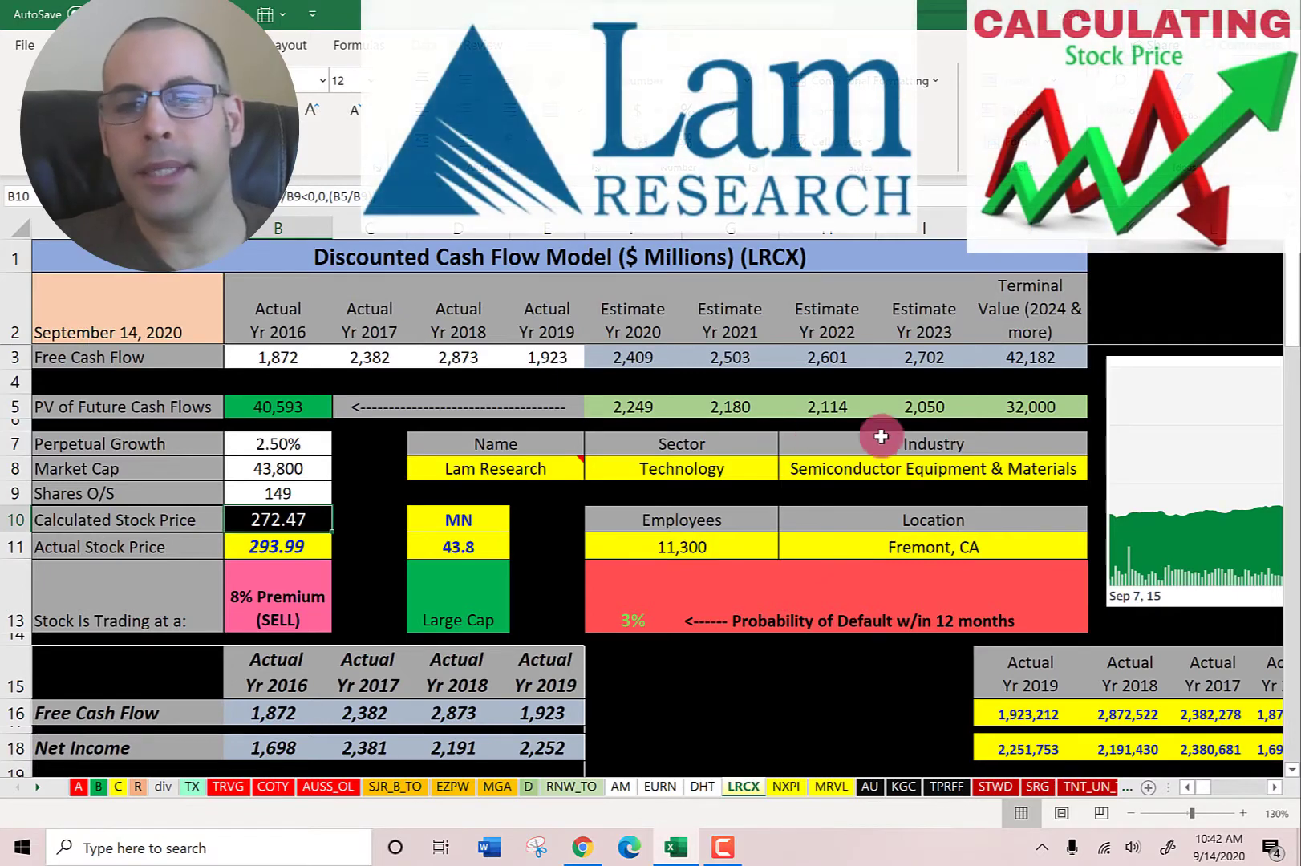
- Move the Lam Research price history picture over the model's main columns to view it, and delete the picture
drag(1165, 449, 340, 444)
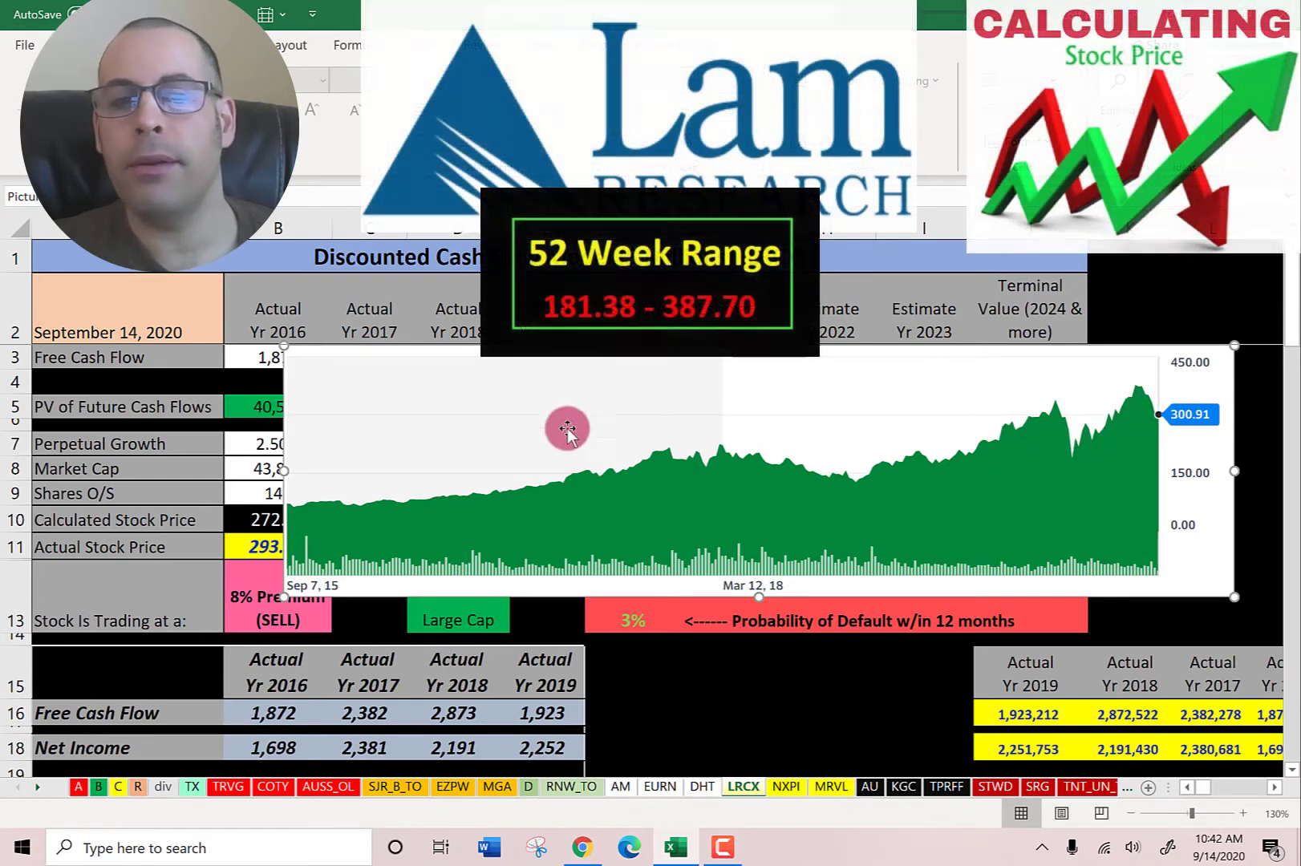
key(Delete)
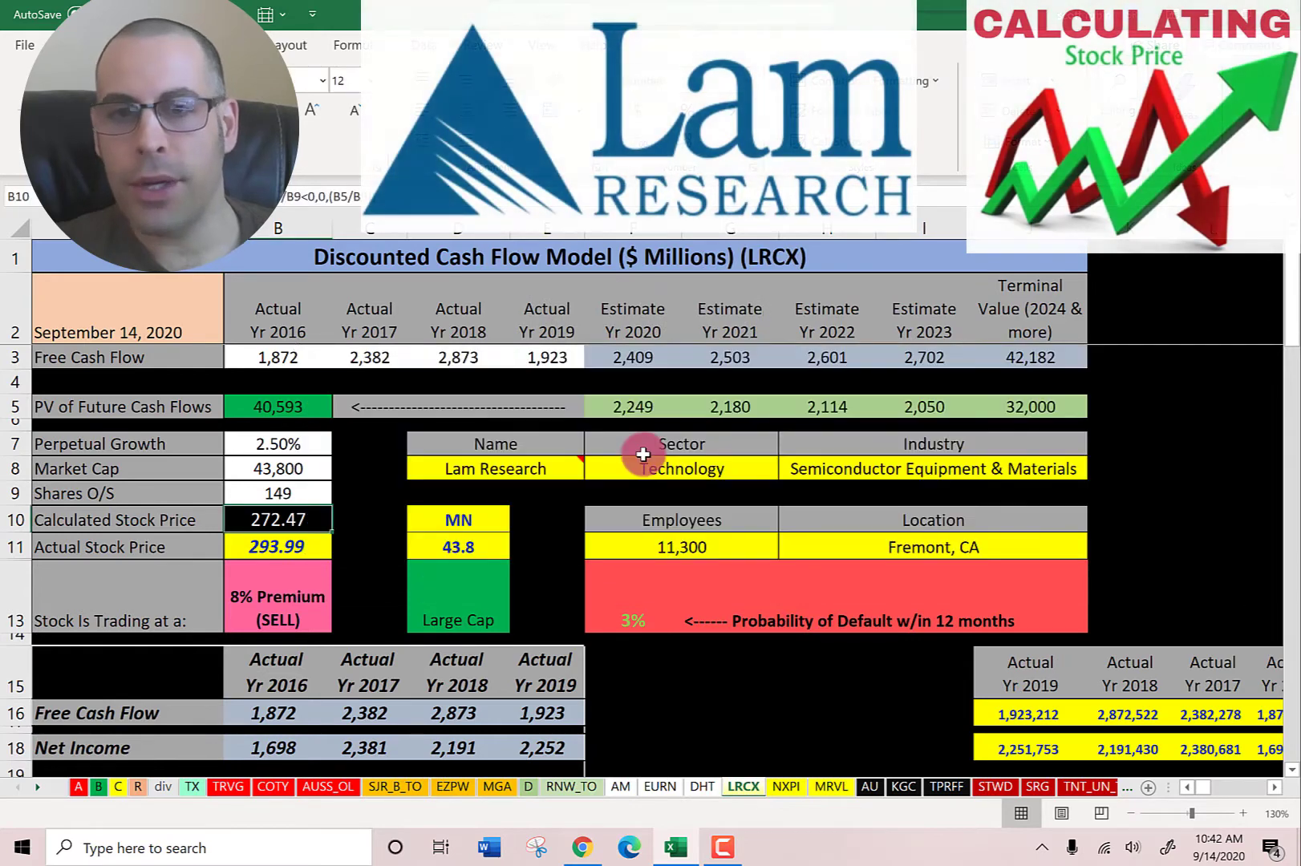
- Examine Lam Research's P/E, P/S and P/B ratios together with the boxes that break down their calculation
scroll(643, 455, down, 9)
click(450, 463)
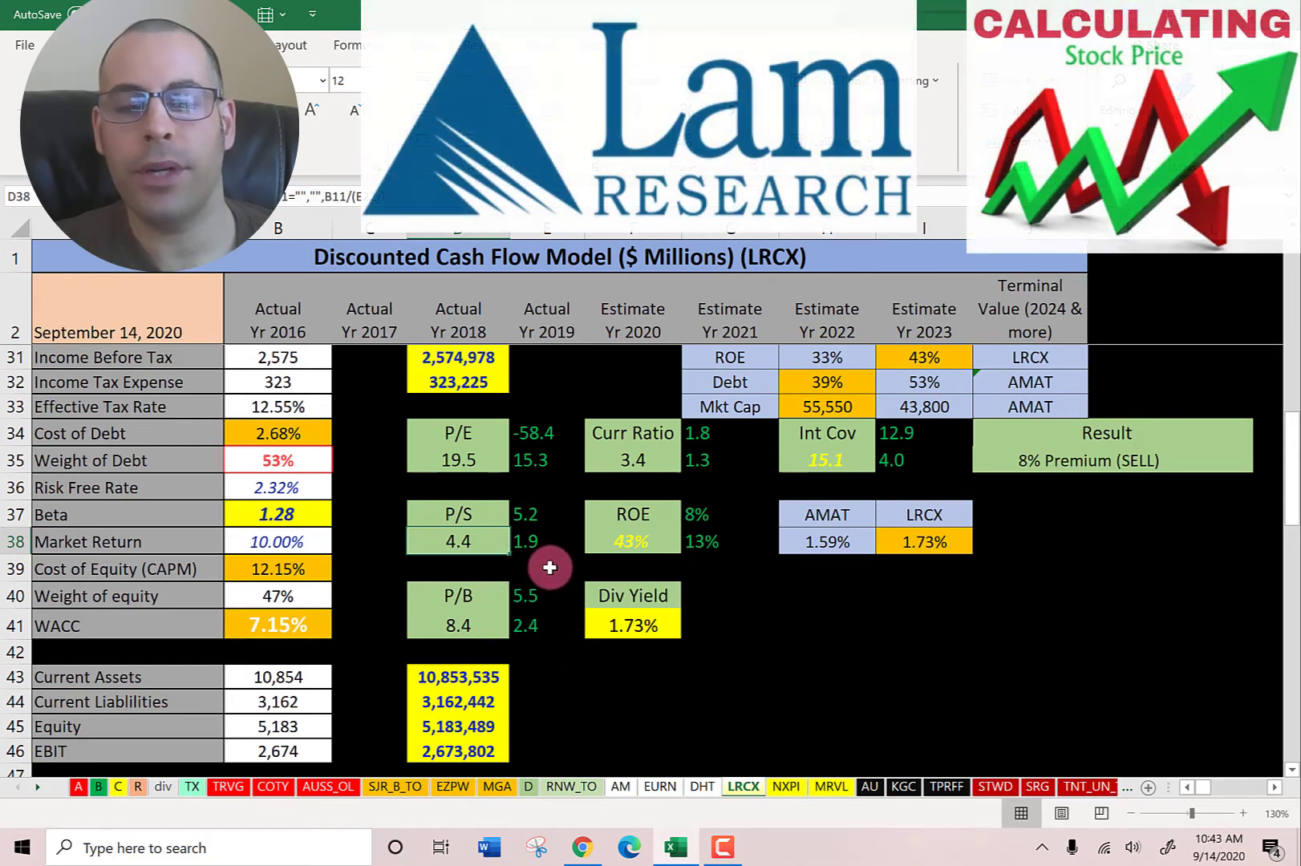
scroll(461, 508, down, 4)
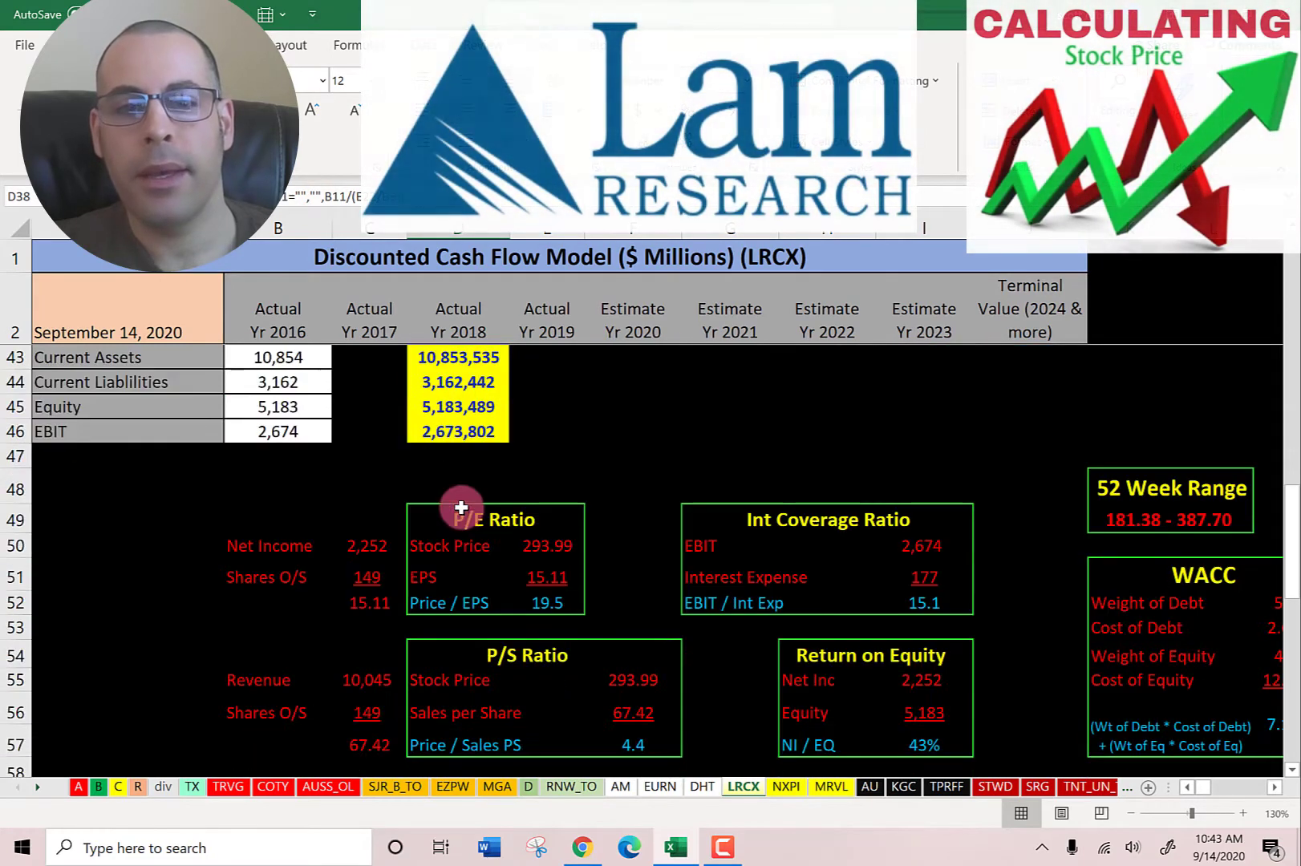
scroll(461, 508, down, 1)
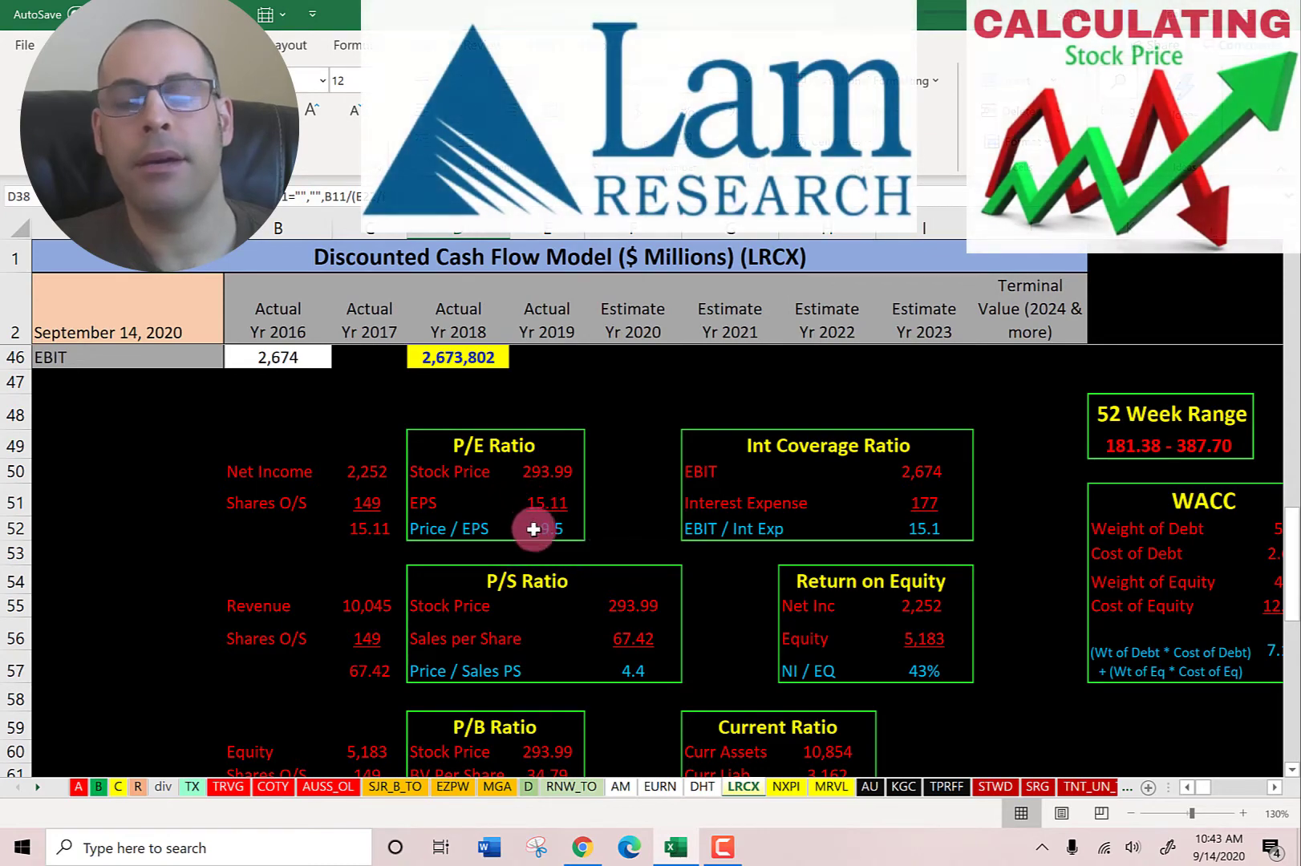
scroll(583, 465, down, 3)
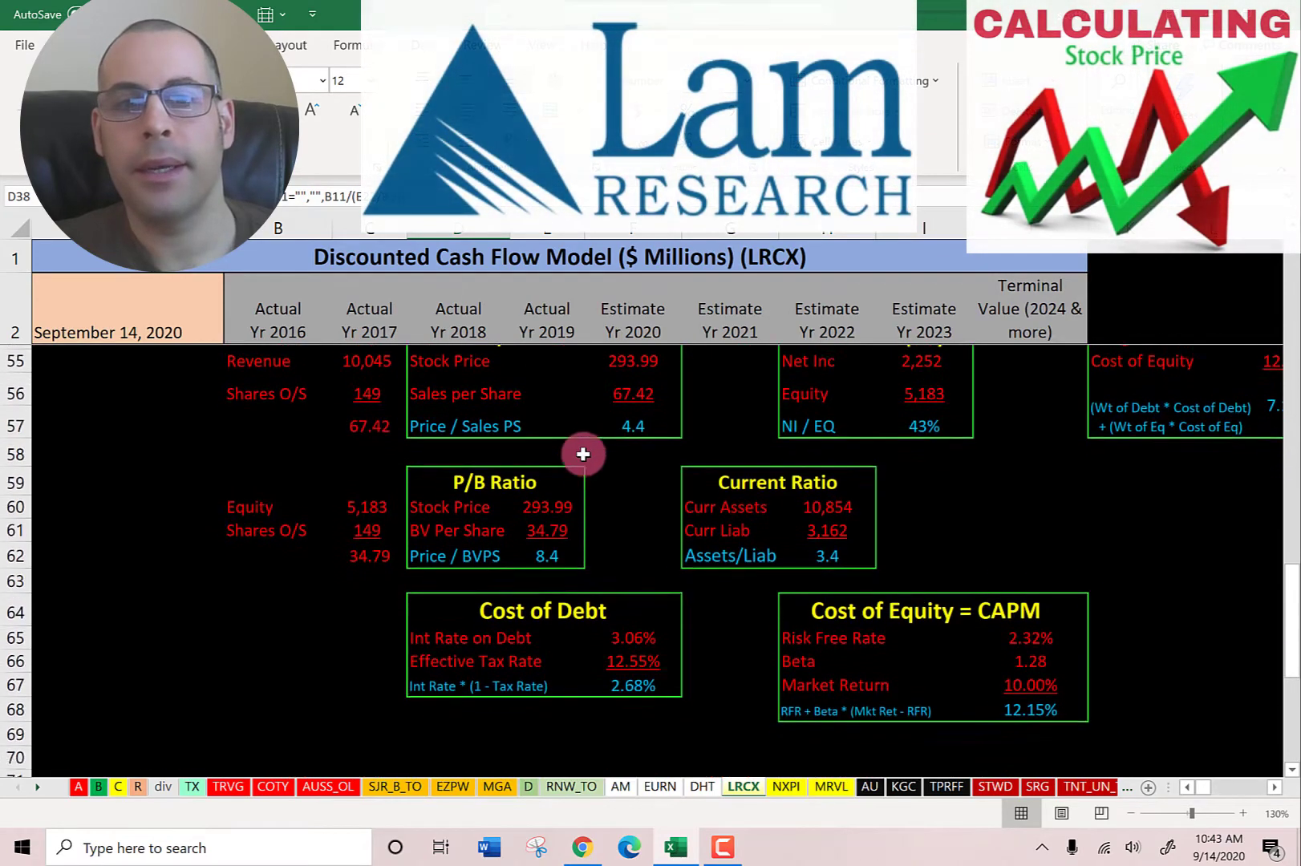
scroll(582, 454, up, 1)
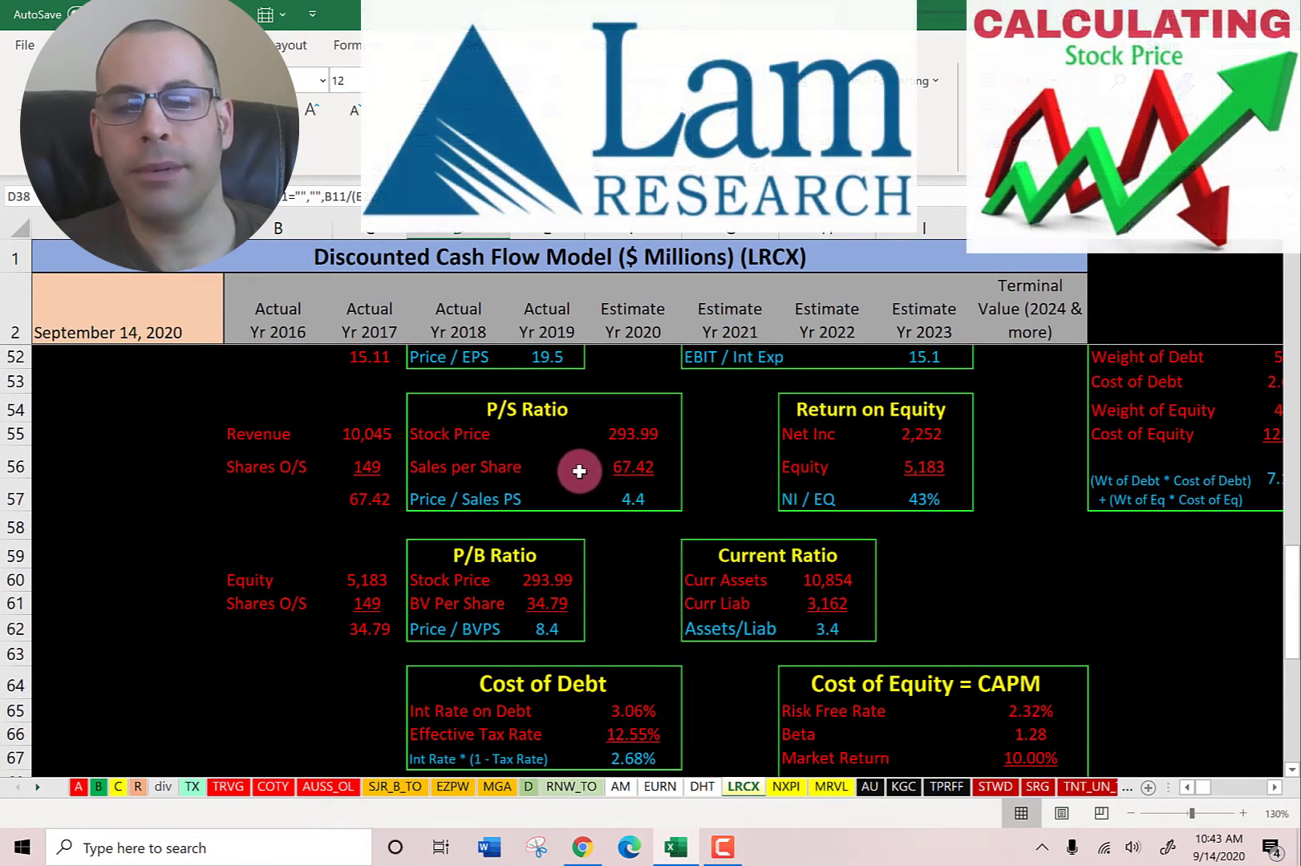
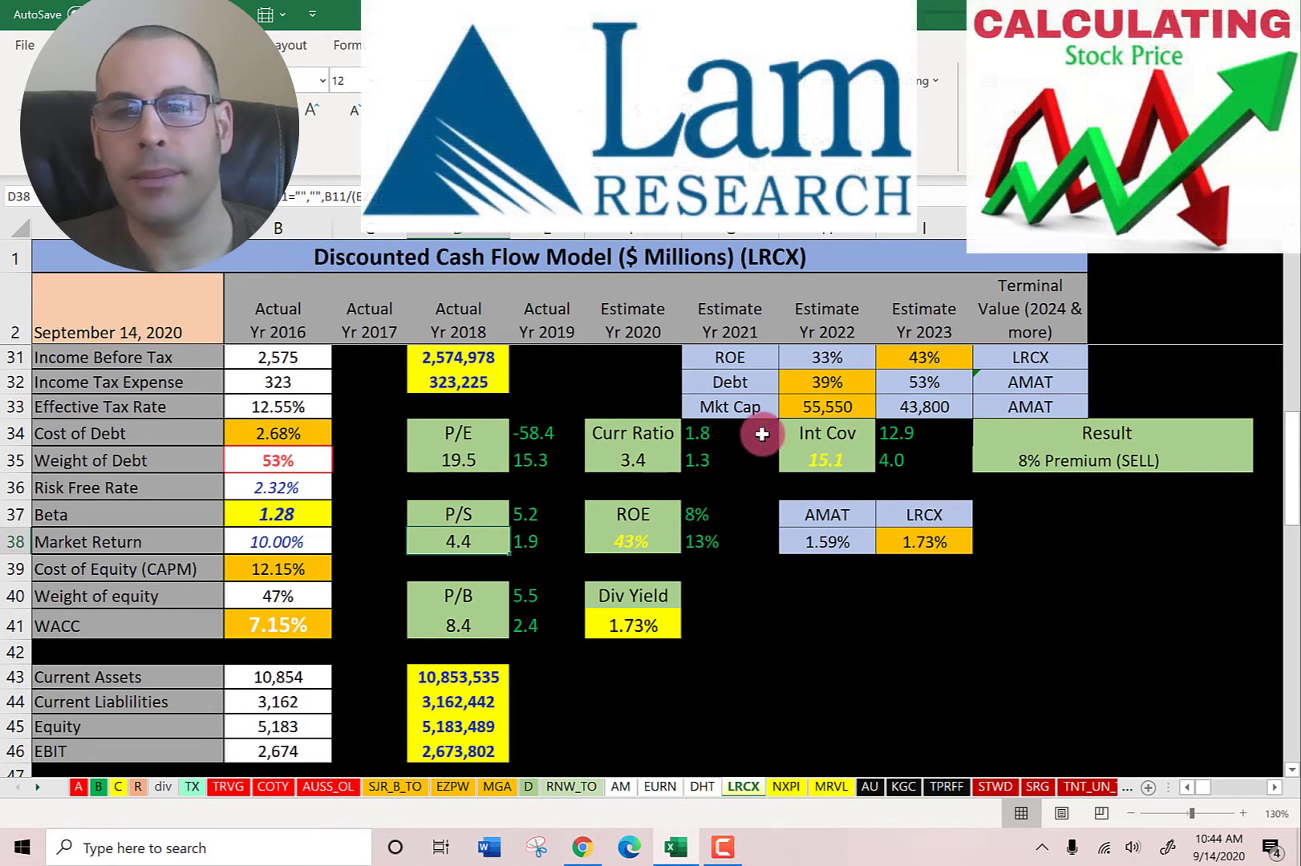
- Examine the calculation boxes for Lam Research's current ratio, return on equity and interest coverage ratio
scroll(761, 437, down, 7)
scroll(764, 417, down, 1)
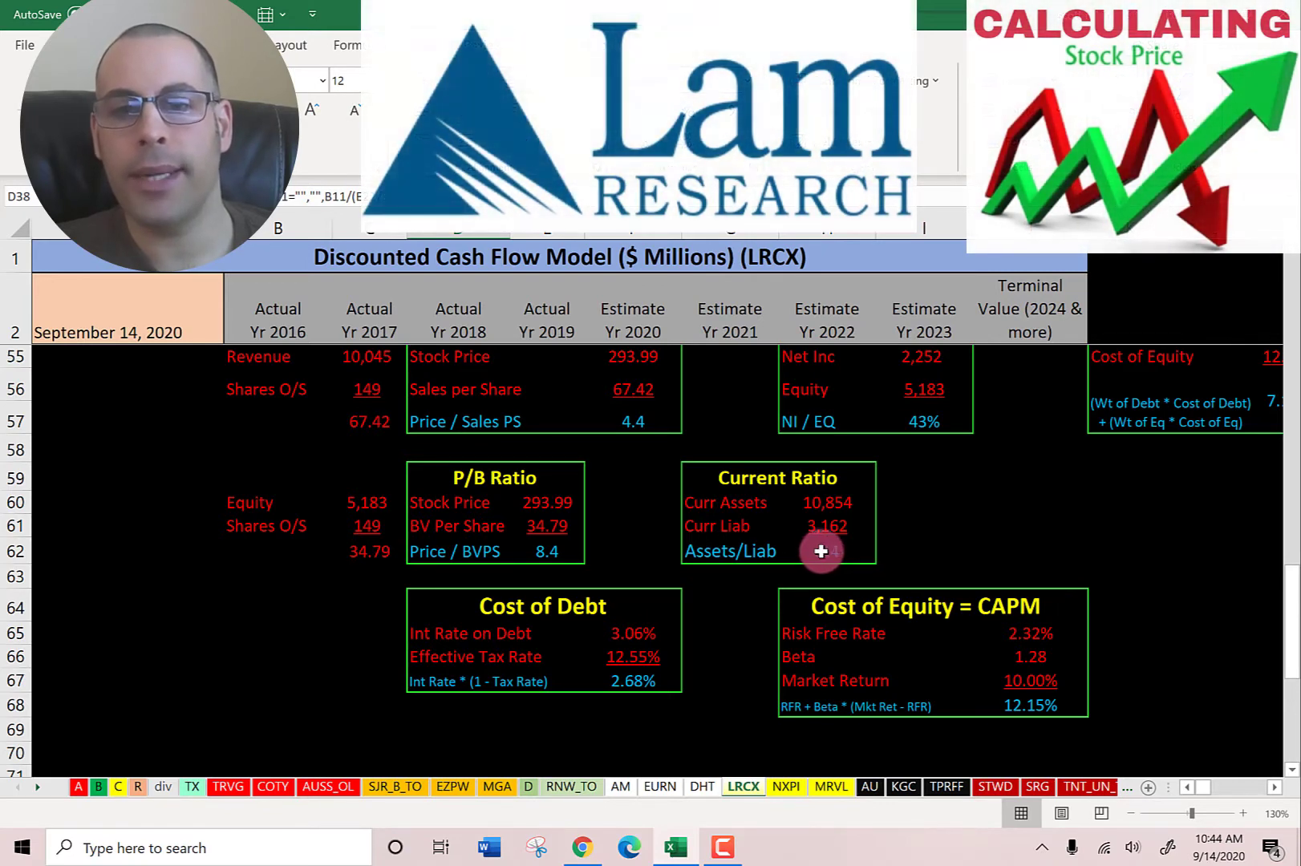
scroll(926, 440, up, 1)
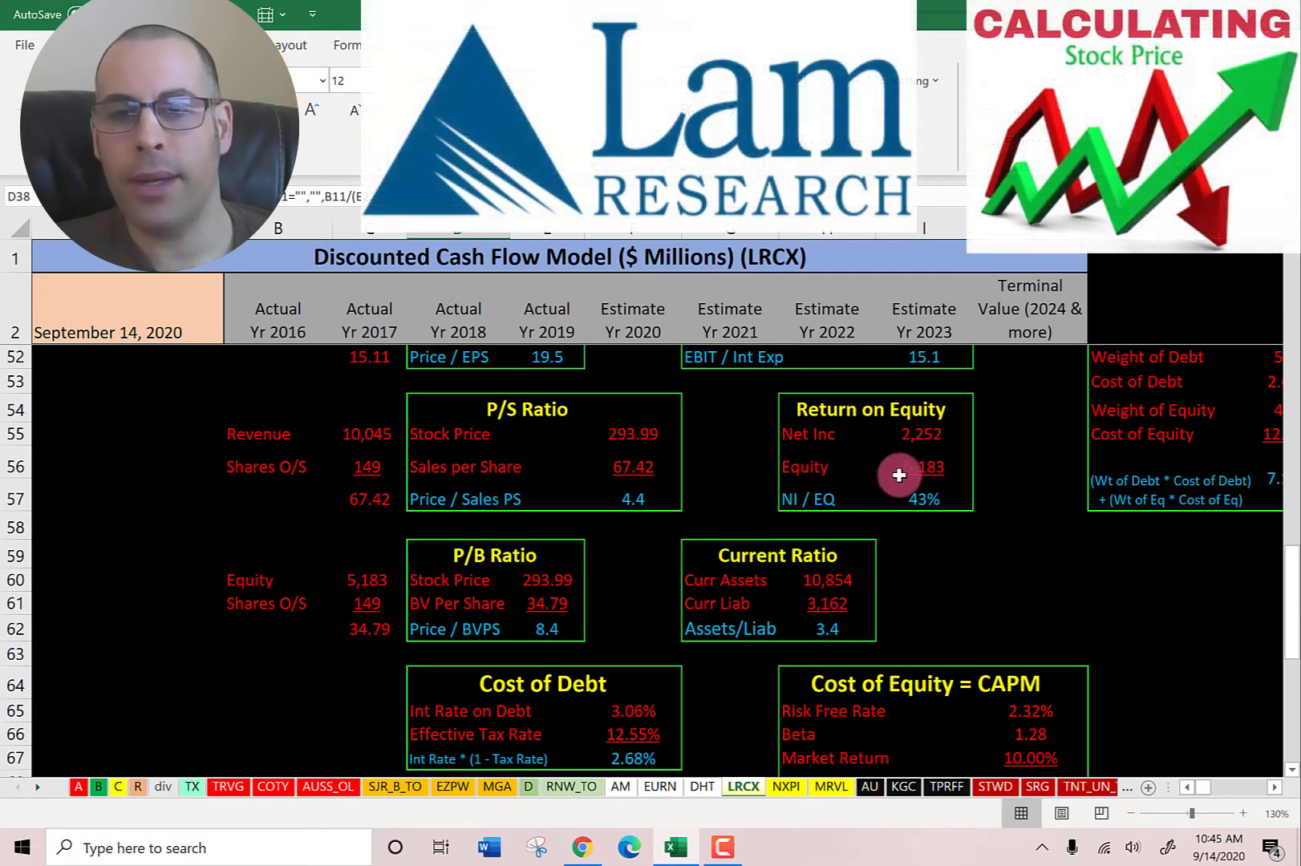
scroll(966, 461, up, 2)
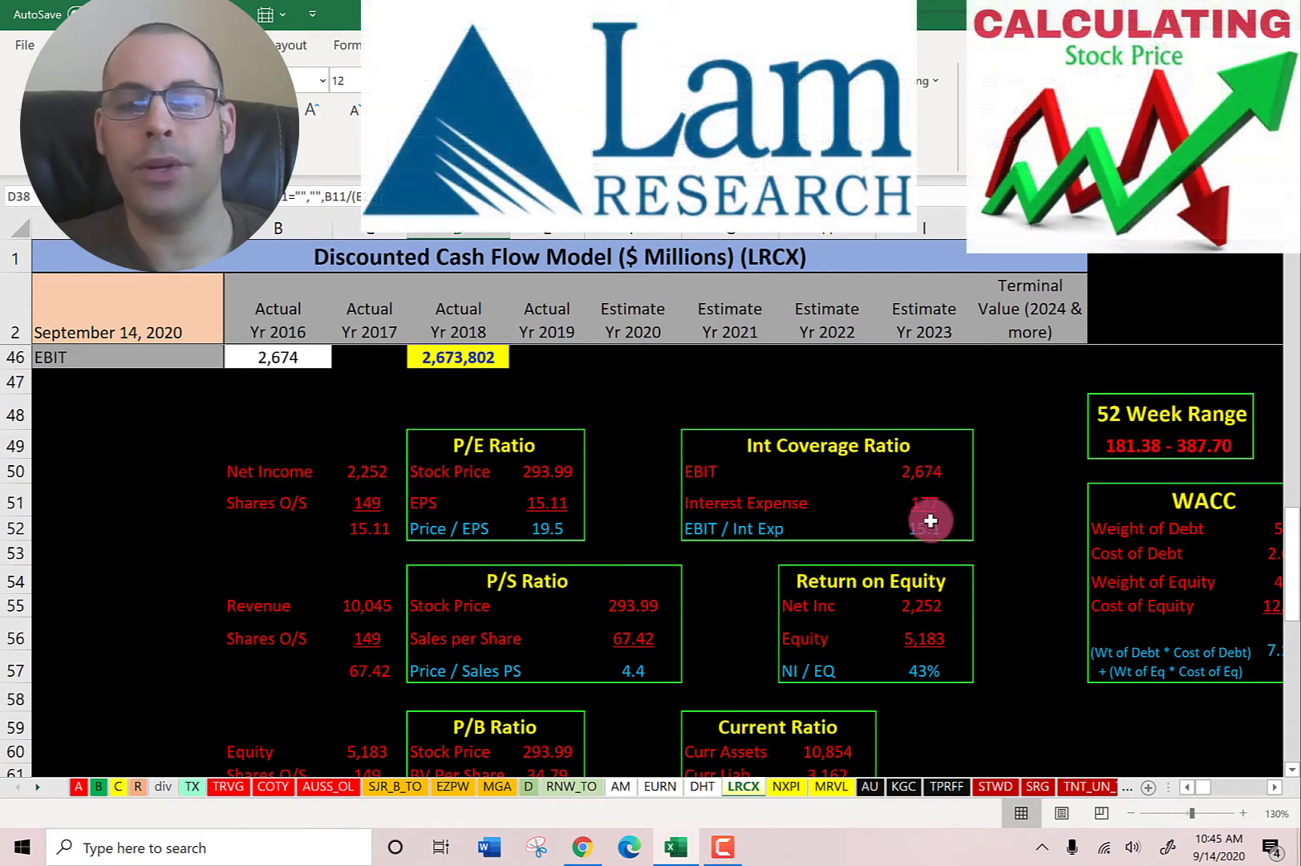
scroll(916, 501, up, 8)
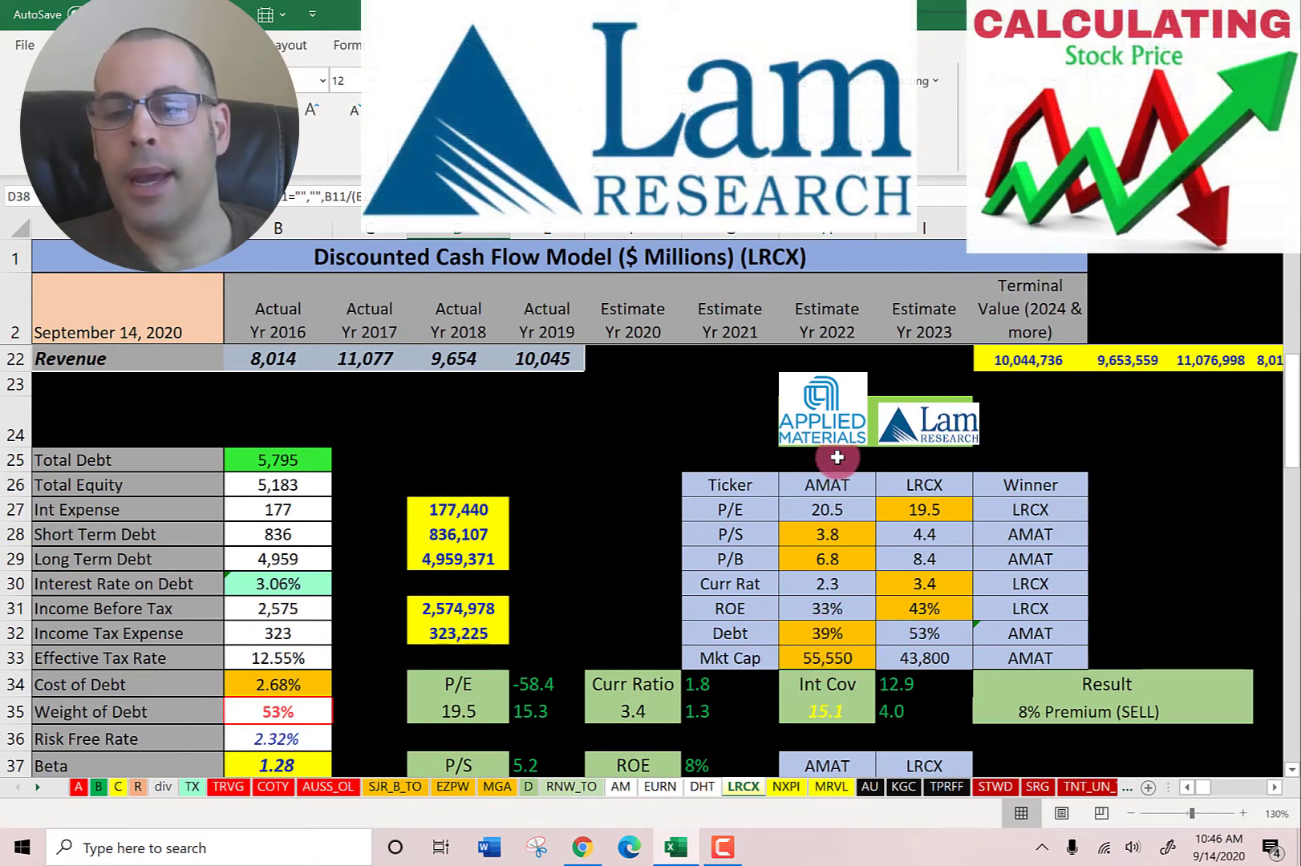
- Compare the AMAT and LRCX ratios and dividend yields, and select the Result cell J35
scroll(837, 457, down, 2)
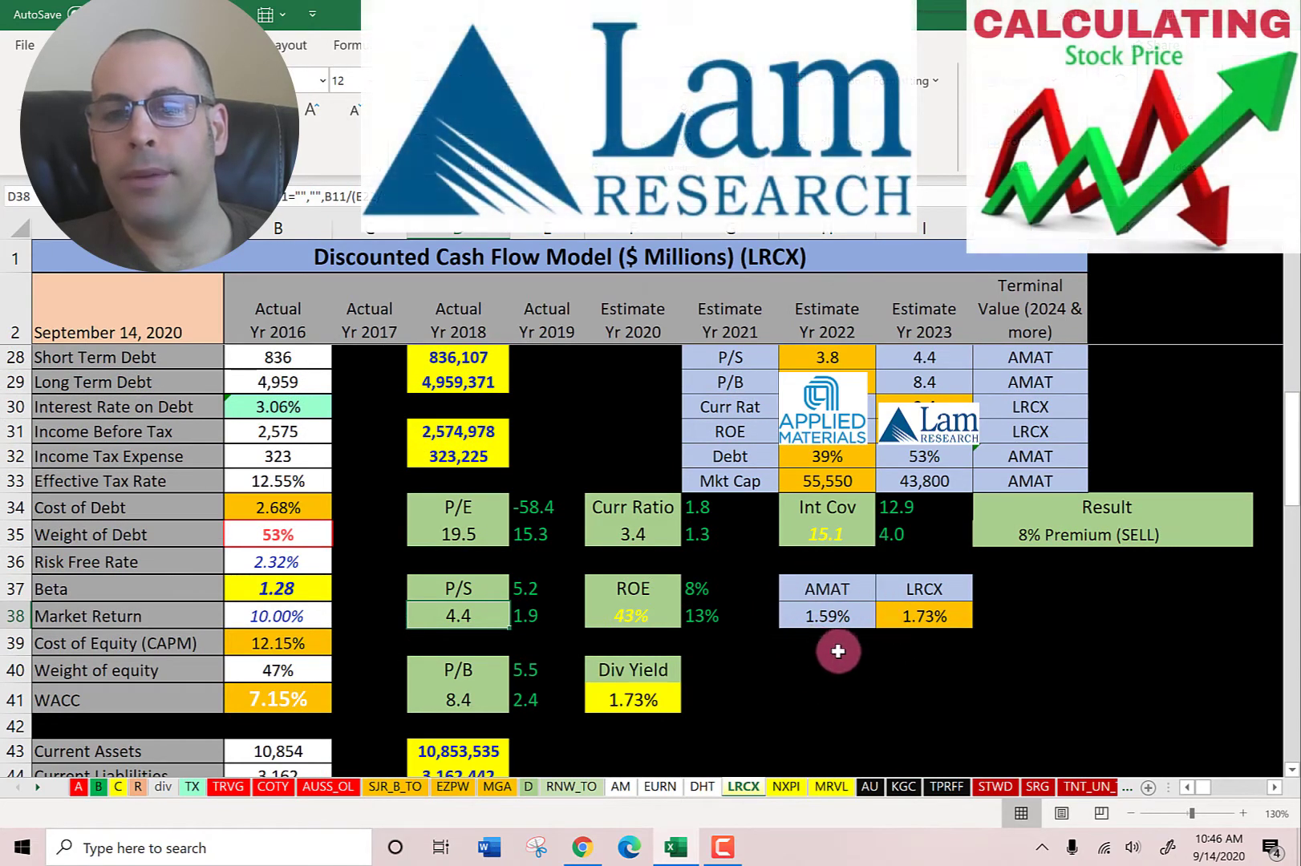
scroll(923, 521, up, 2)
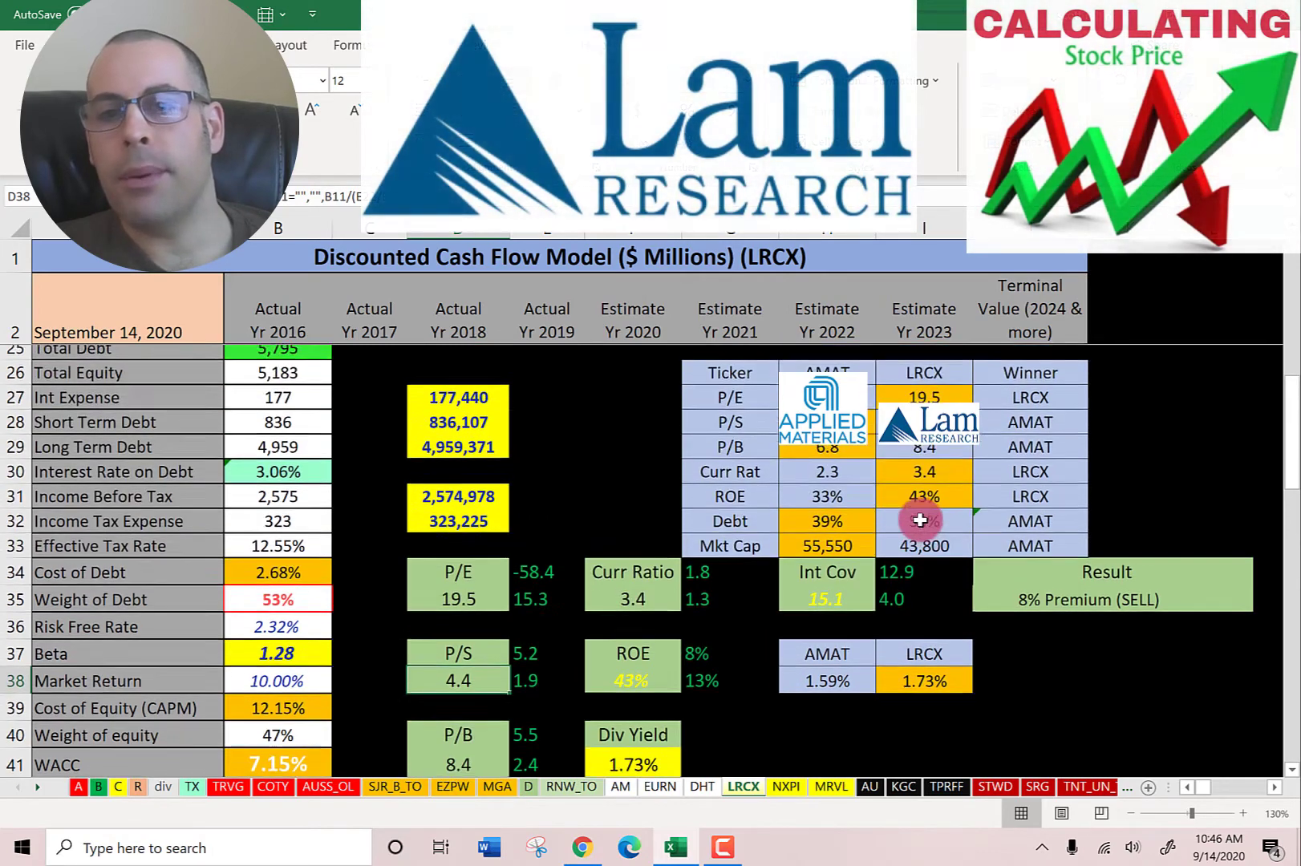
scroll(1059, 601, down, 1)
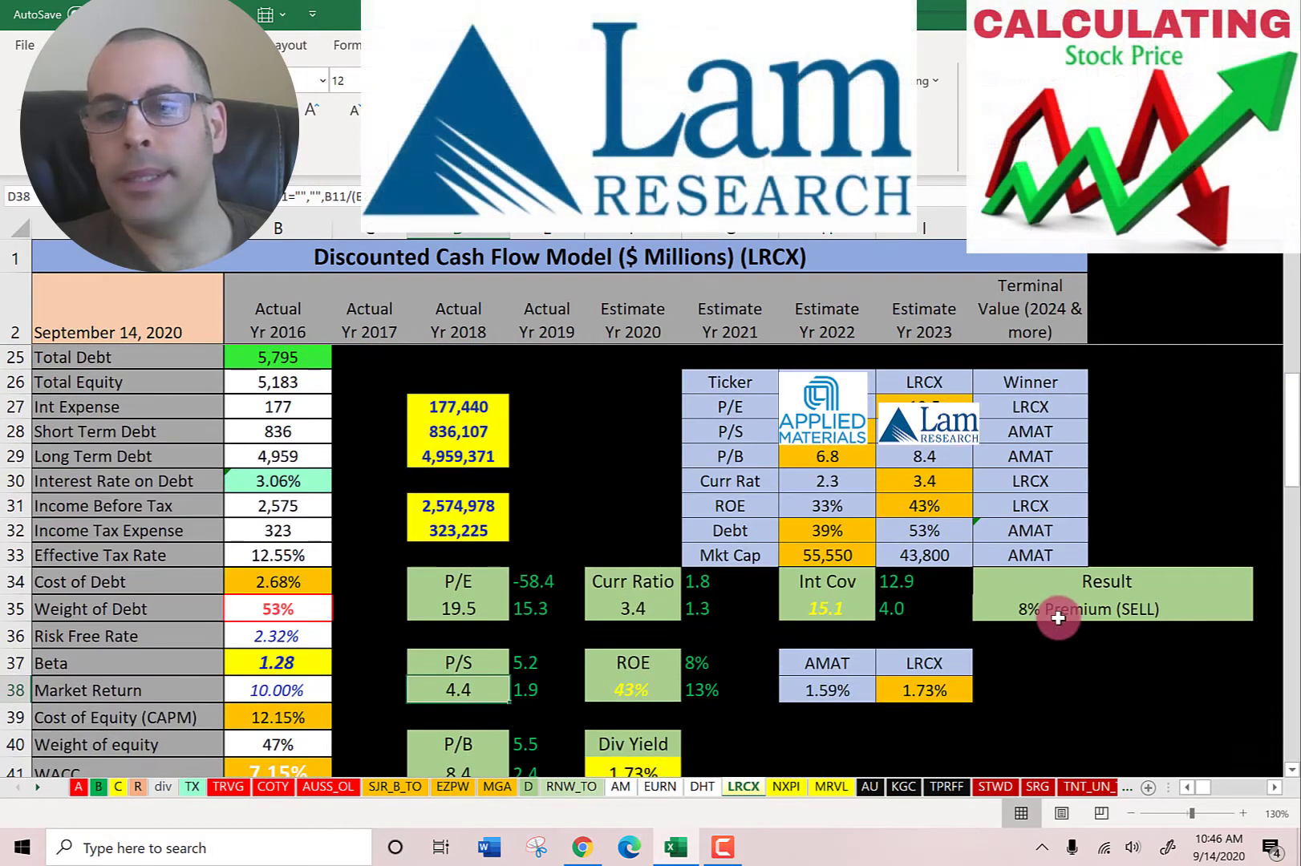
click(1059, 618)
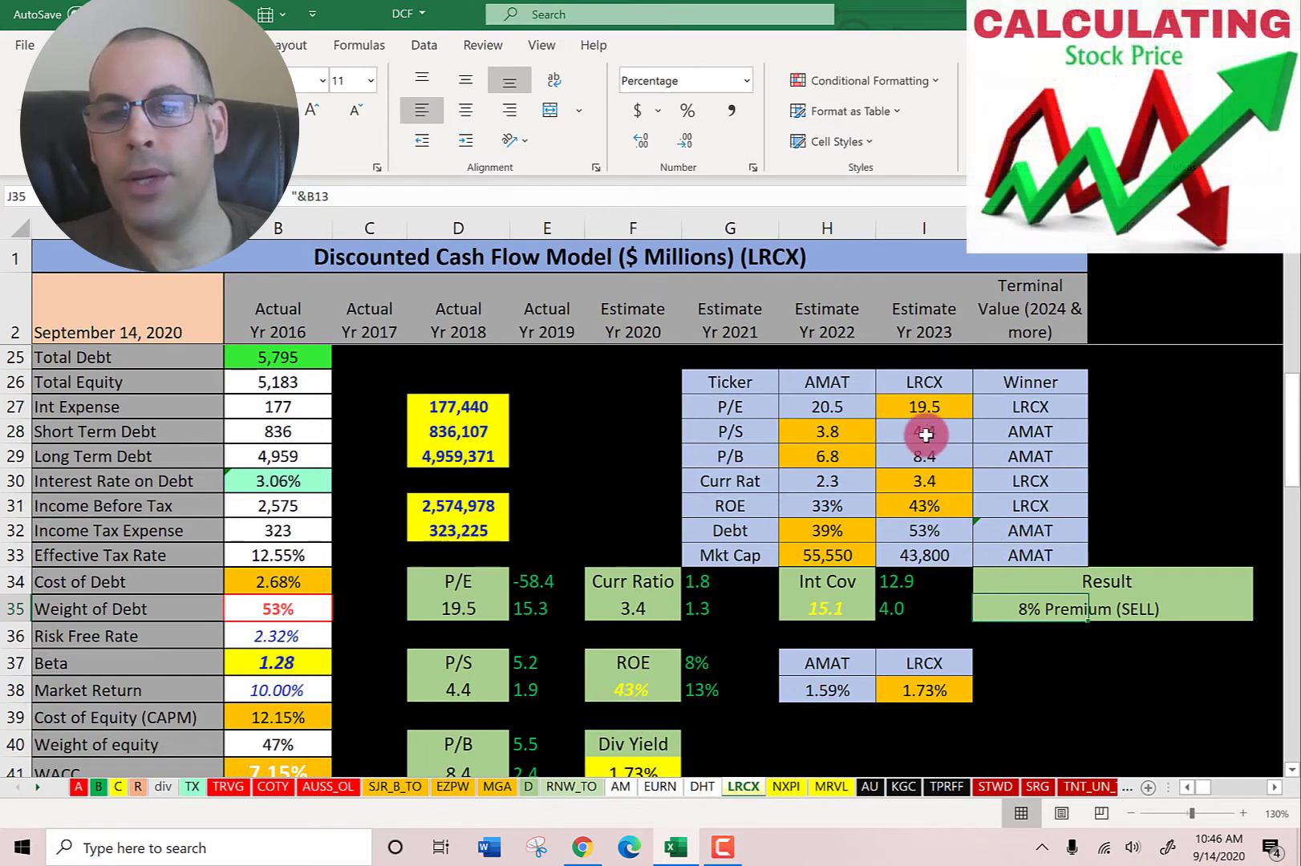
- Open the NXPI sheet and examine the 2018 and 2019 actual free cash flow figures
key(ctrl+Page_Down)
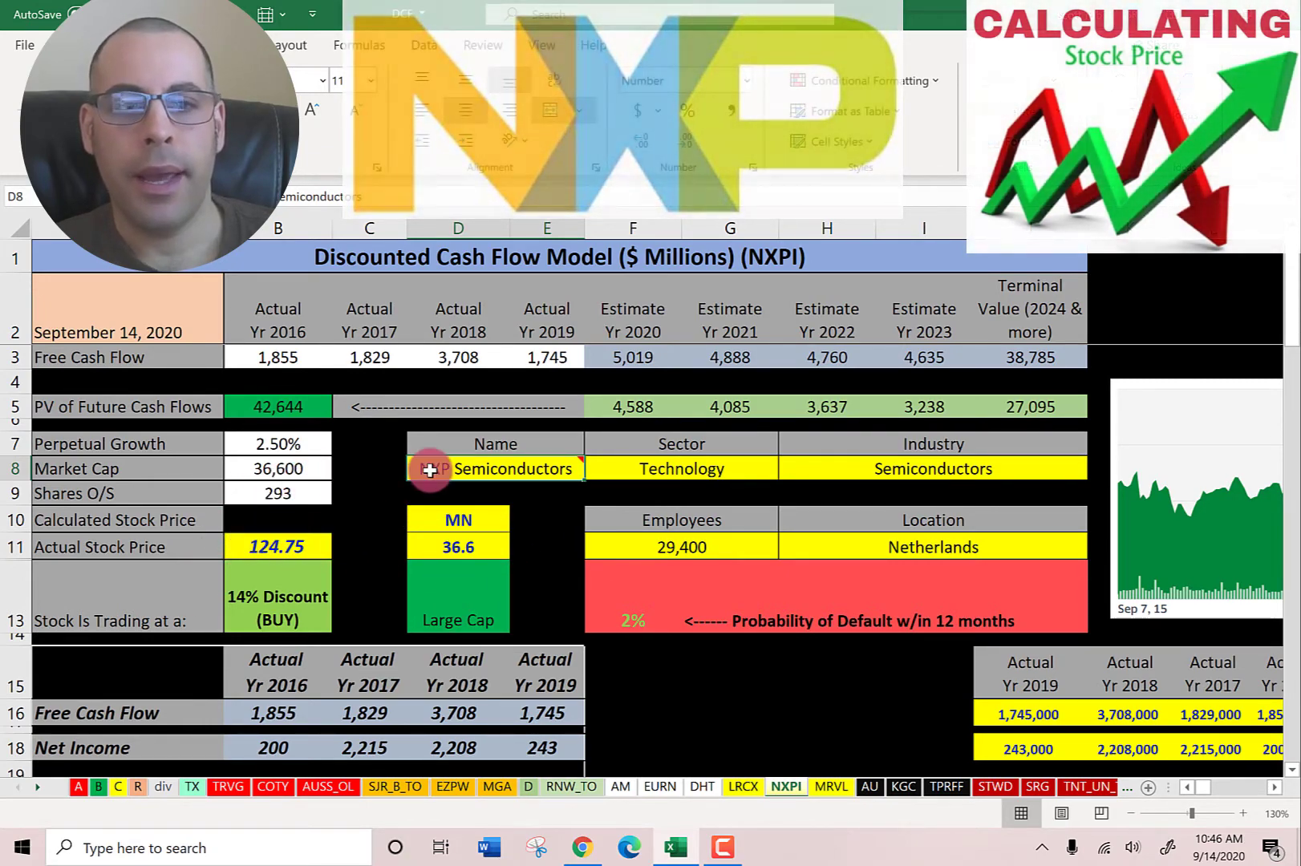
scroll(427, 466, down, 3)
click(470, 498)
click(541, 496)
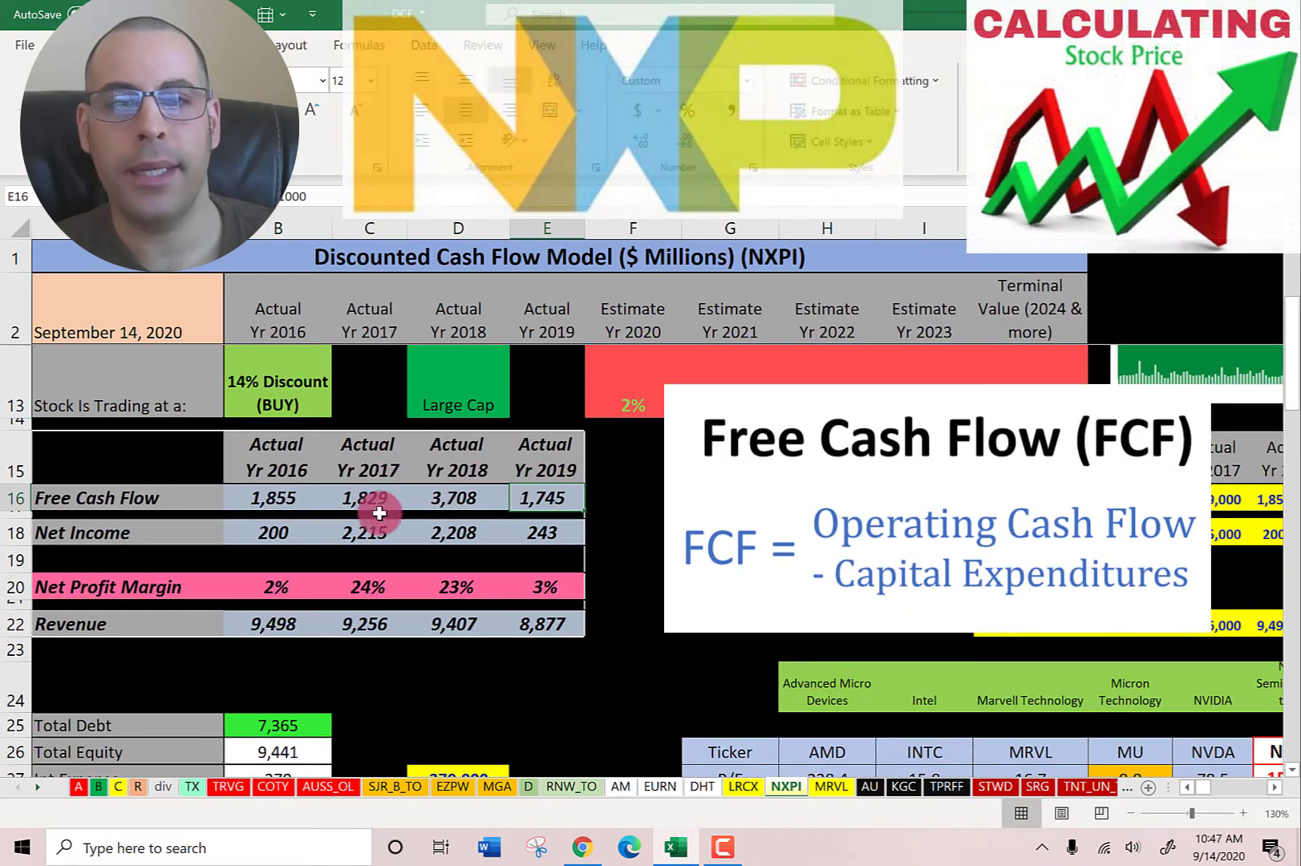
- Examine NXP's actual net income figures for 2016, 2017 and 2018
click(277, 534)
click(373, 535)
click(462, 535)
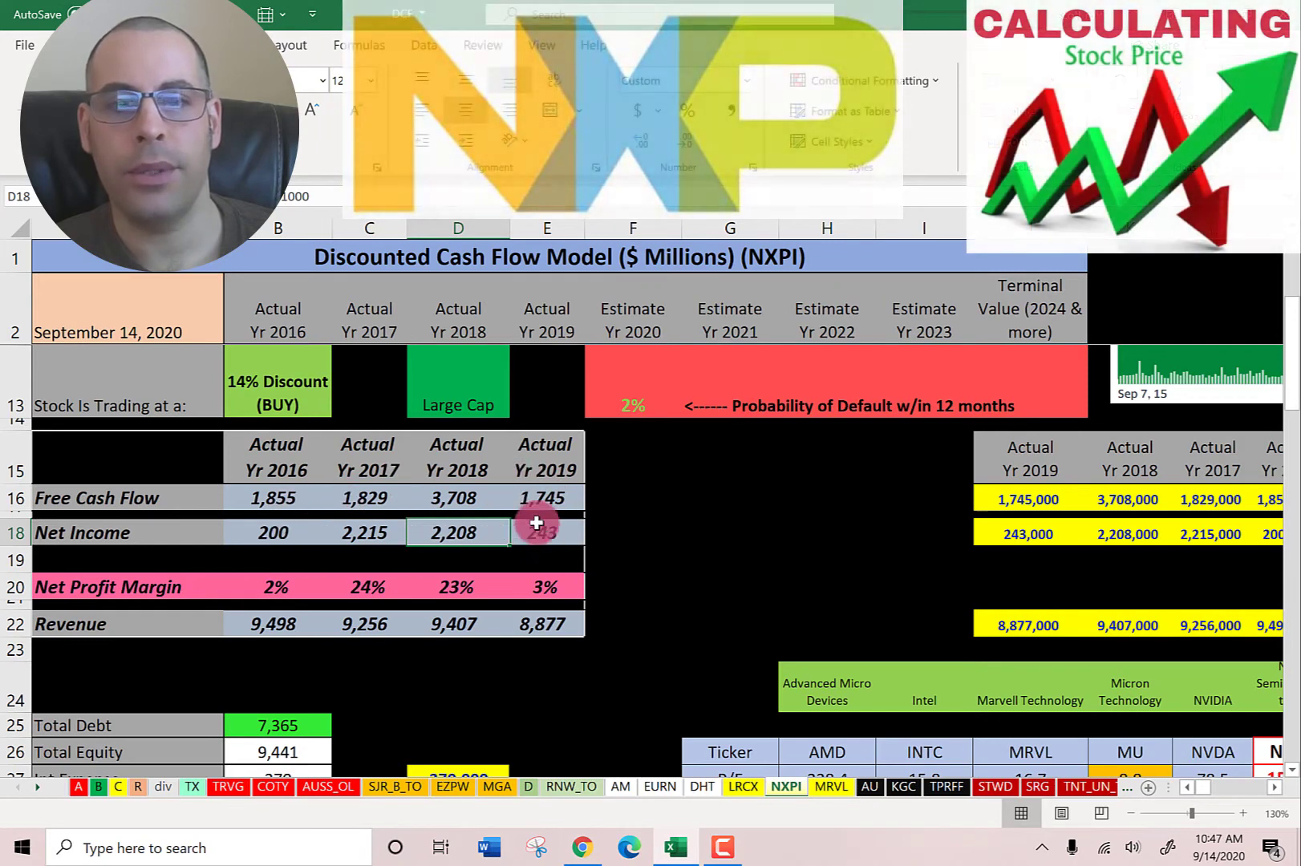
- Compare NXP's actual revenue figures across the years 2016 to 2019
click(265, 624)
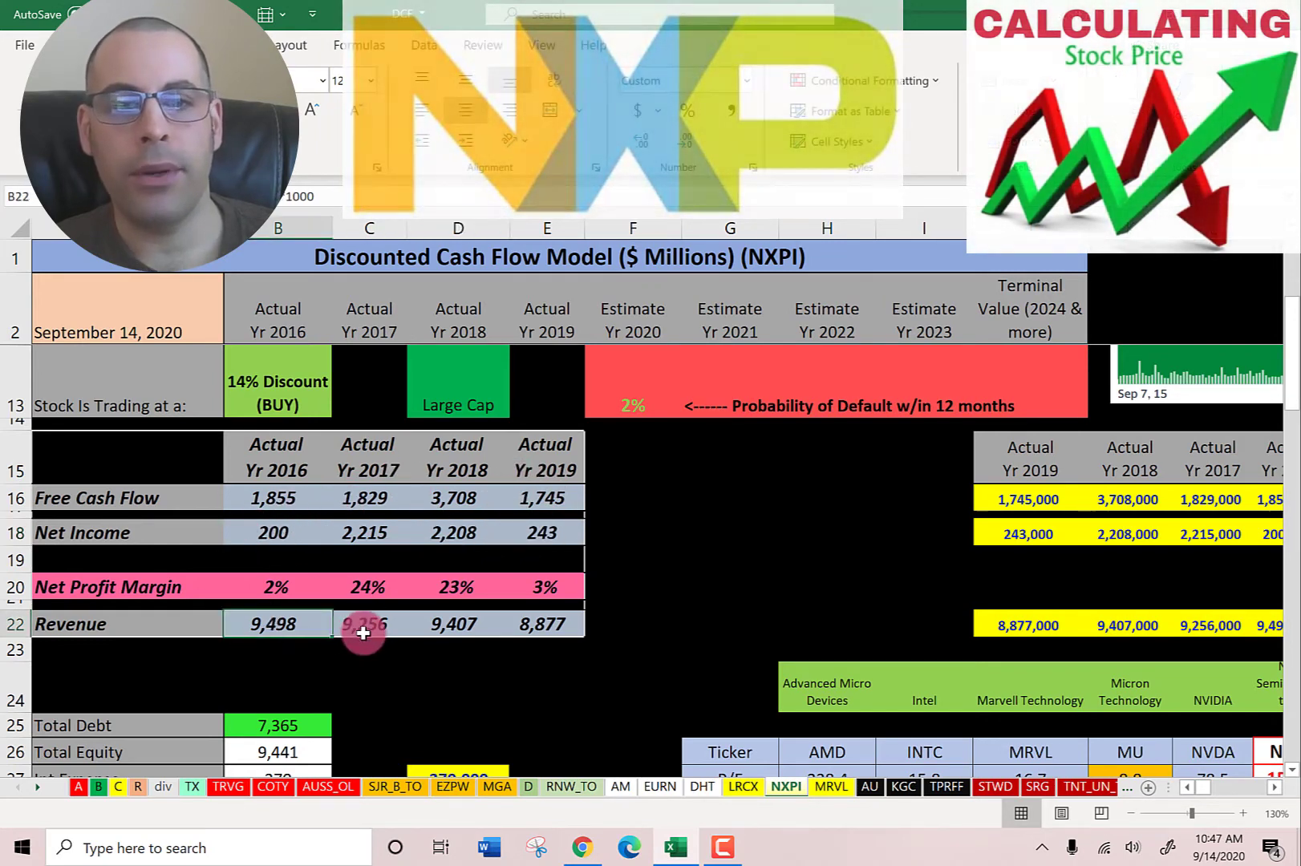
click(365, 630)
click(573, 629)
click(276, 630)
click(389, 633)
click(479, 631)
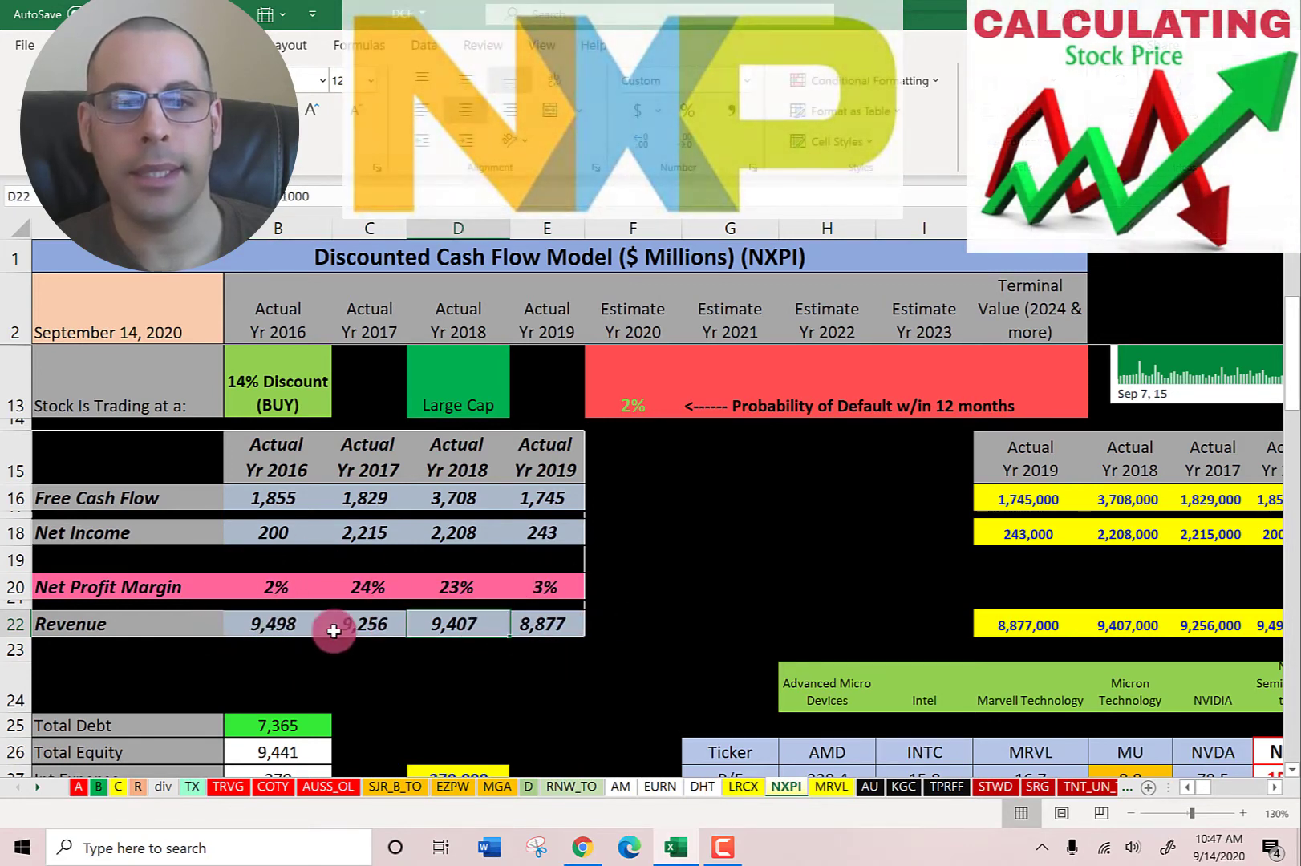
- Examine NXP's total debt in B25, along with the debt, equity and WACC inputs beneath it
scroll(354, 497, down, 2)
scroll(355, 497, down, 2)
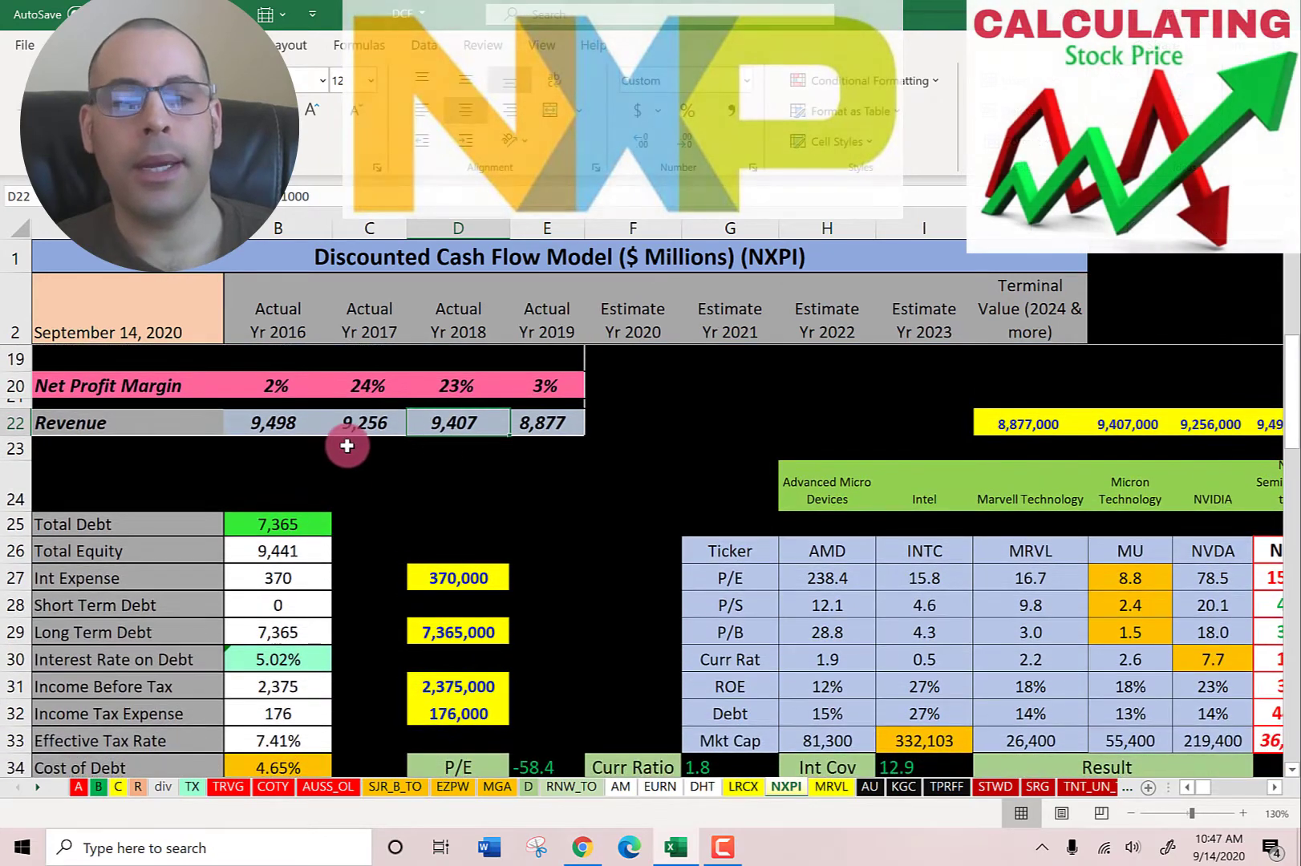
click(285, 454)
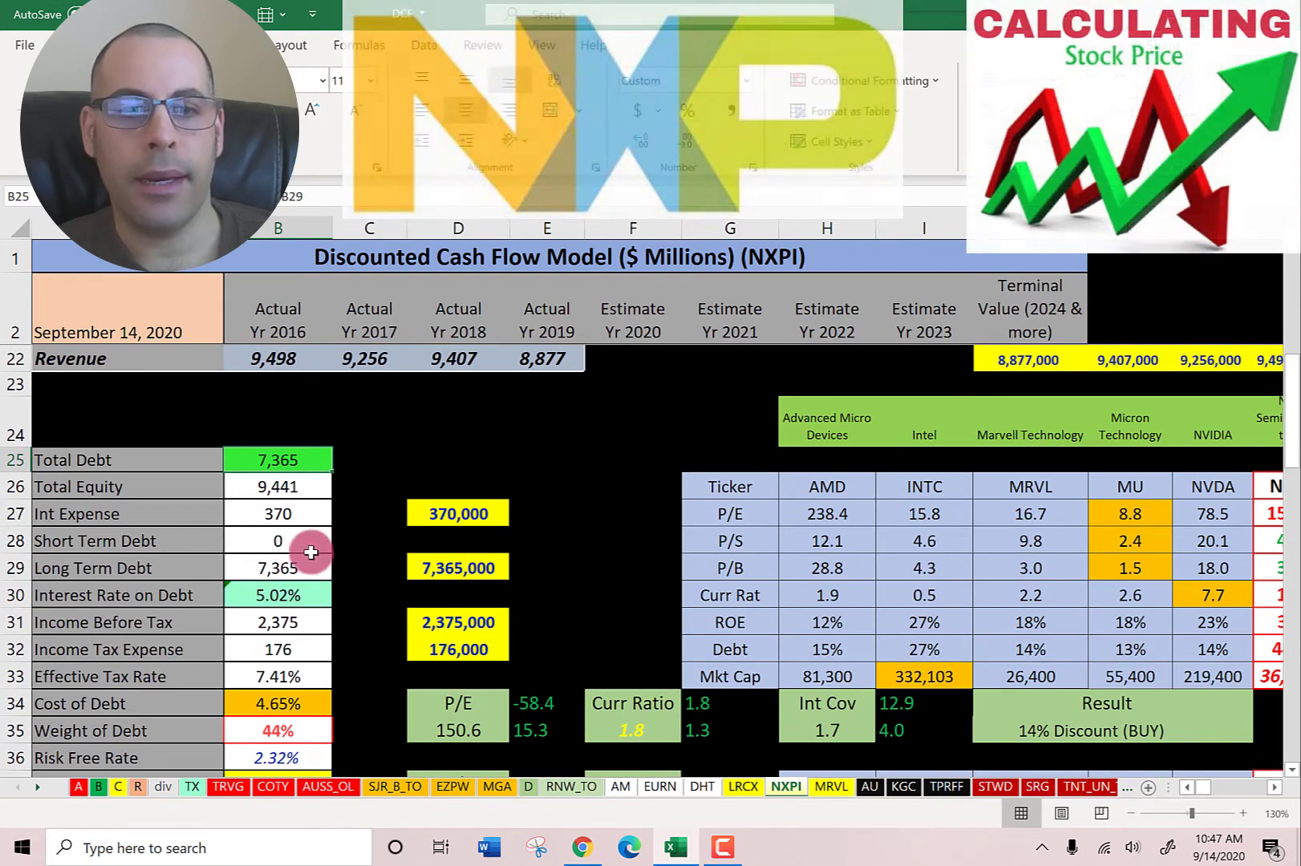
scroll(273, 538, down, 2)
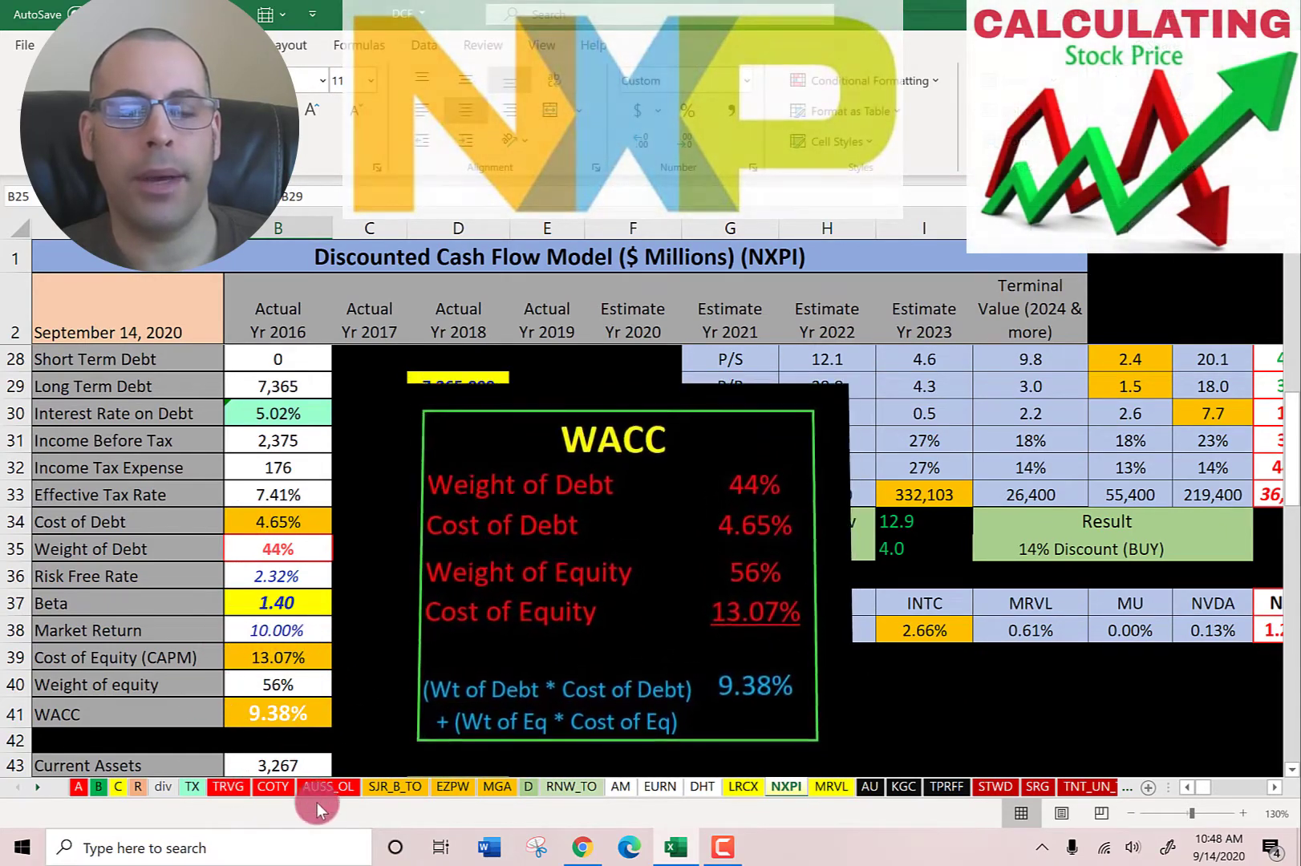
- Check NXP's calculated stock price, compare it with the fair value in the Chrome stock analysis report, and return to the Excel workbook
scroll(648, 501, up, 8)
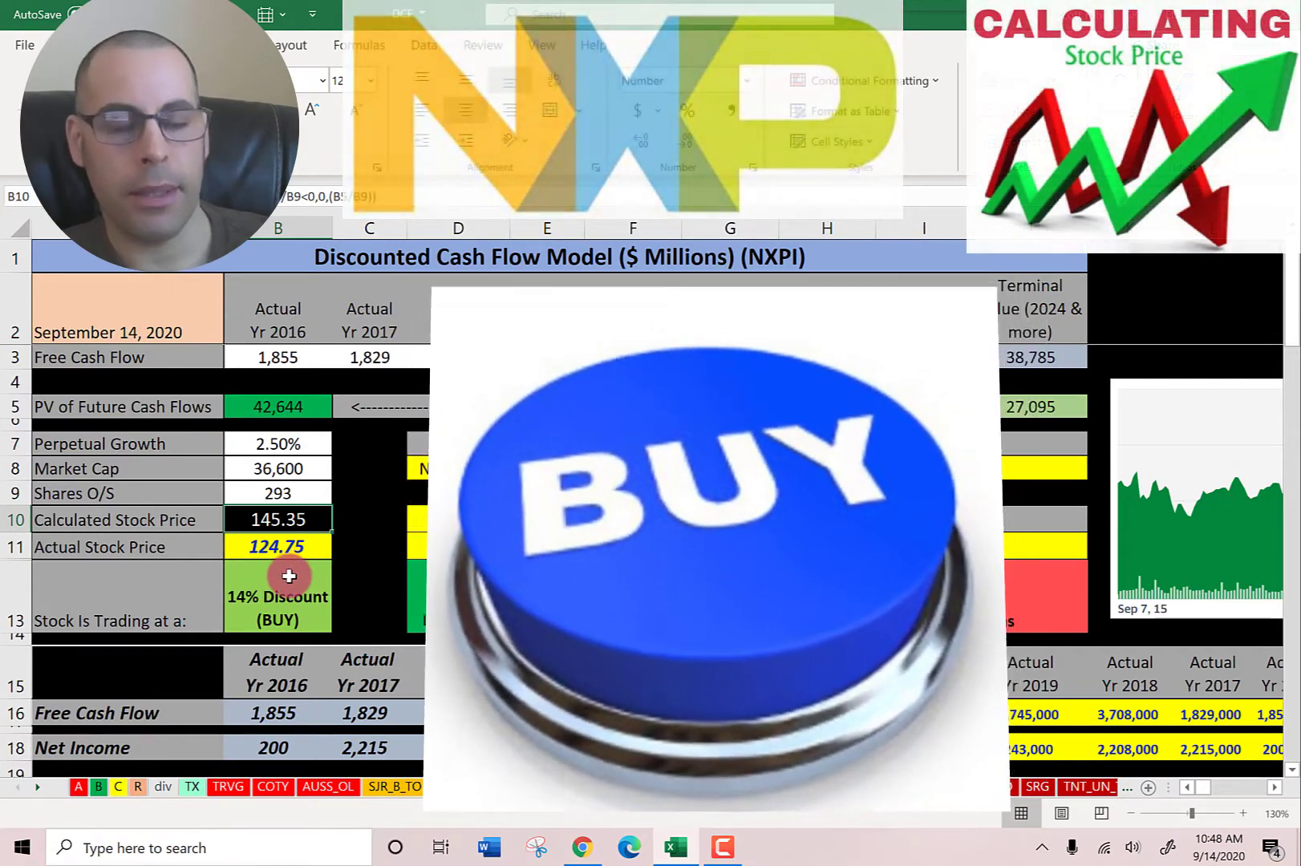
key(alt+Tab)
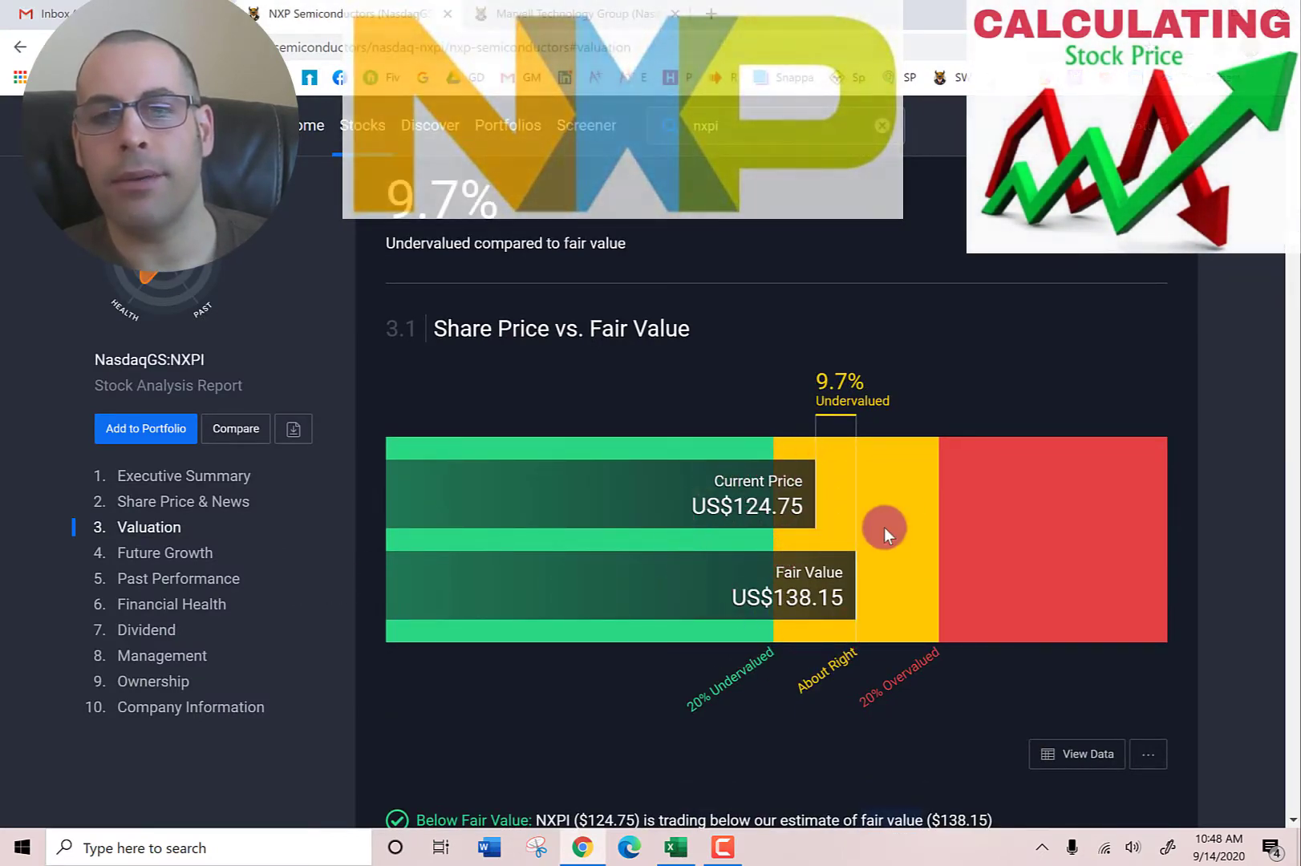
key(alt+Tab)
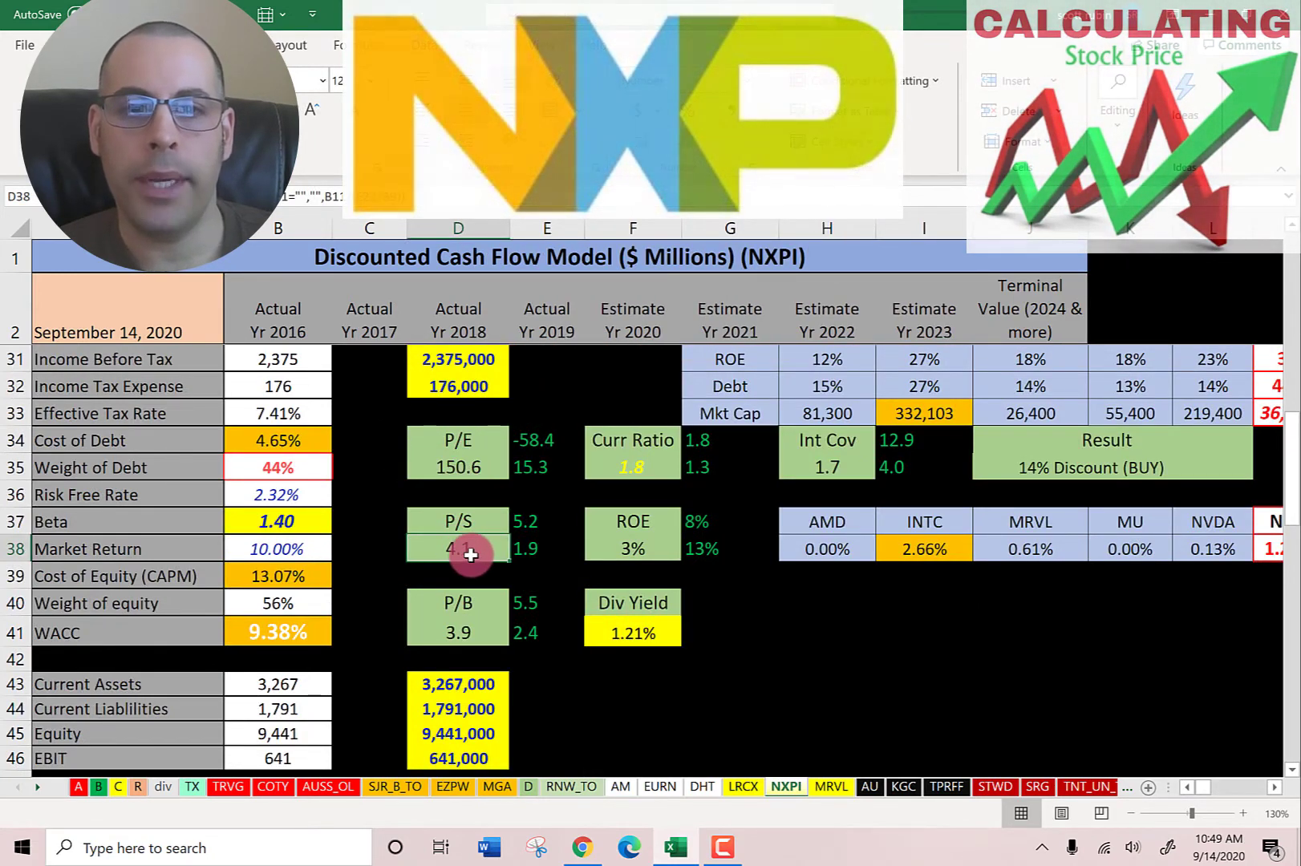
- Examine NXP's P/B ratio in D41 and the boxes that break down the P/E, P/S and P/B calculations
click(463, 632)
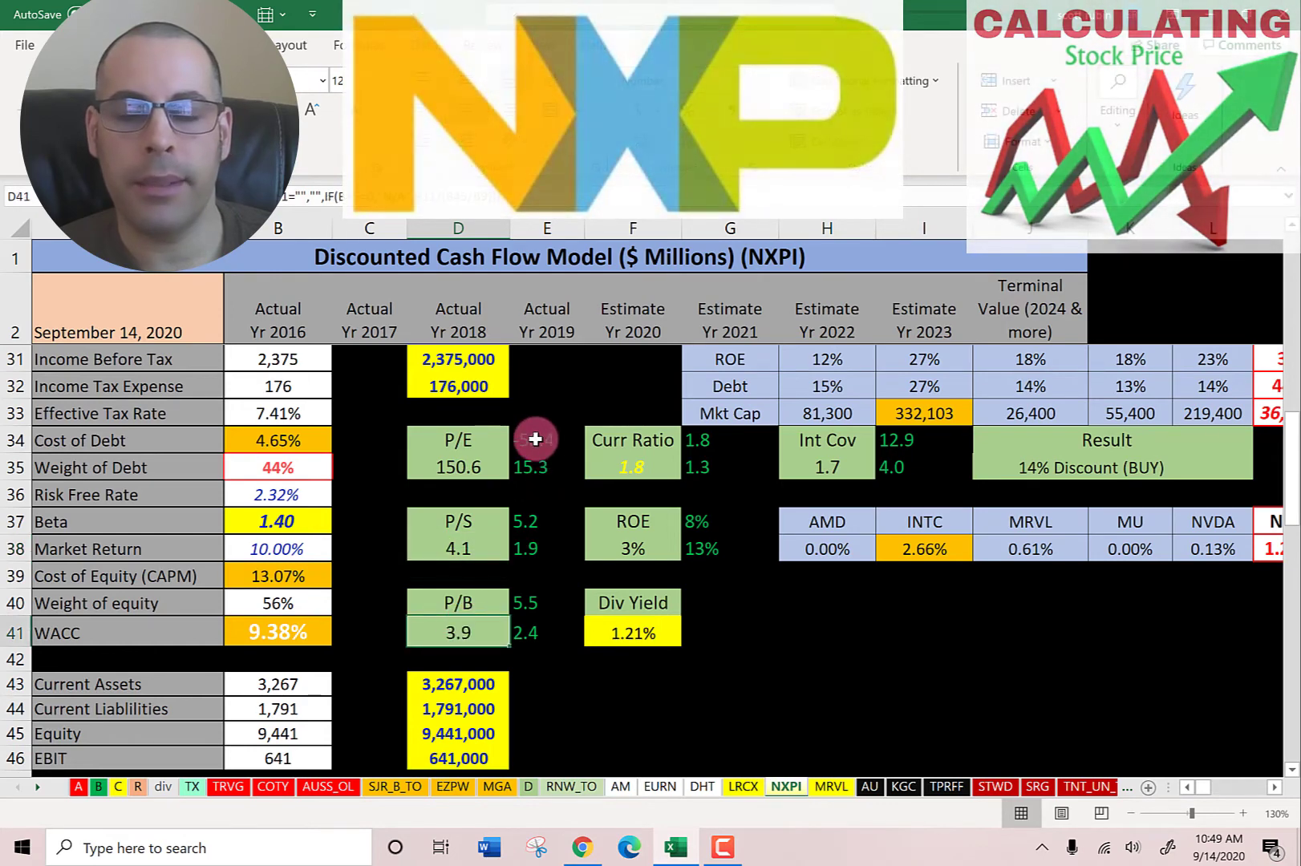
scroll(534, 436, down, 5)
scroll(539, 449, down, 1)
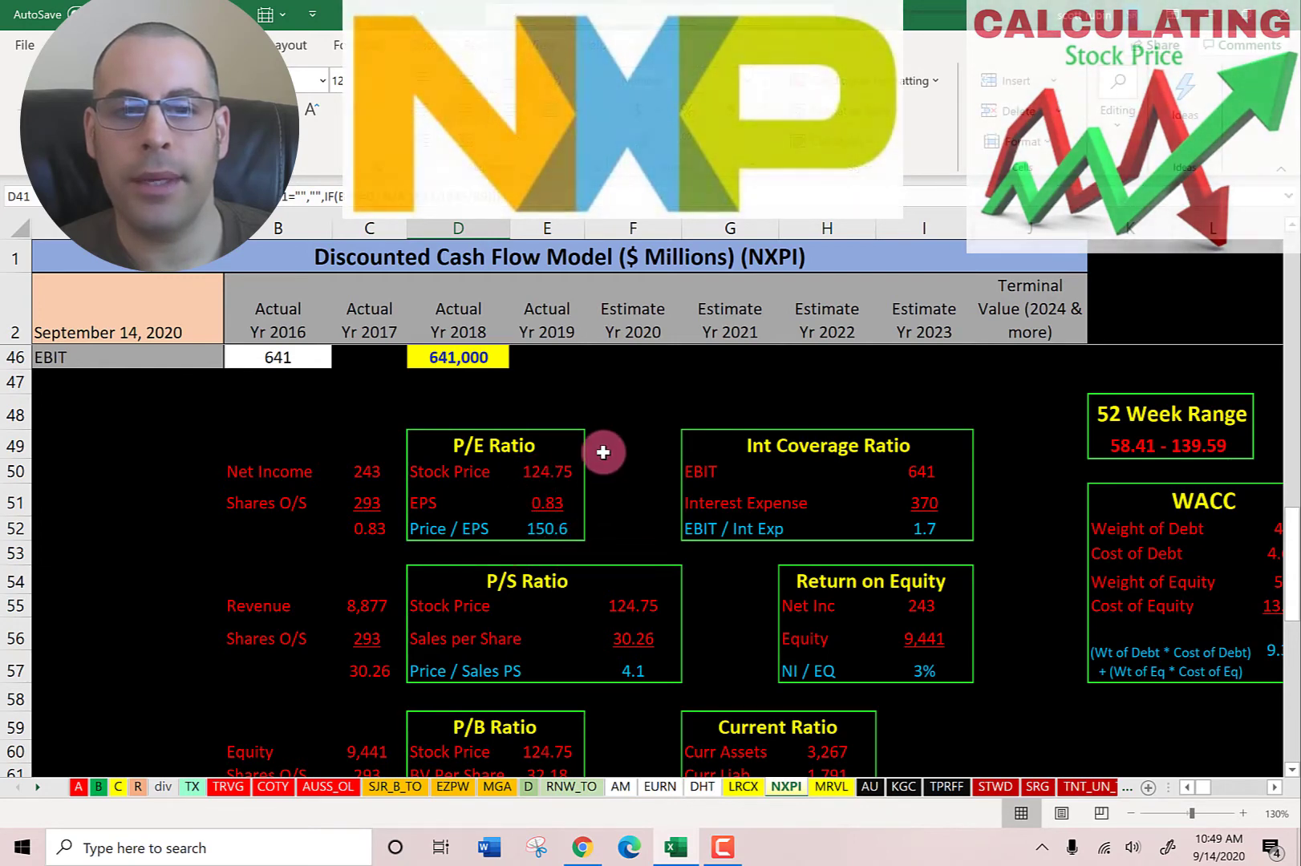
scroll(603, 449, down, 3)
scroll(610, 432, up, 1)
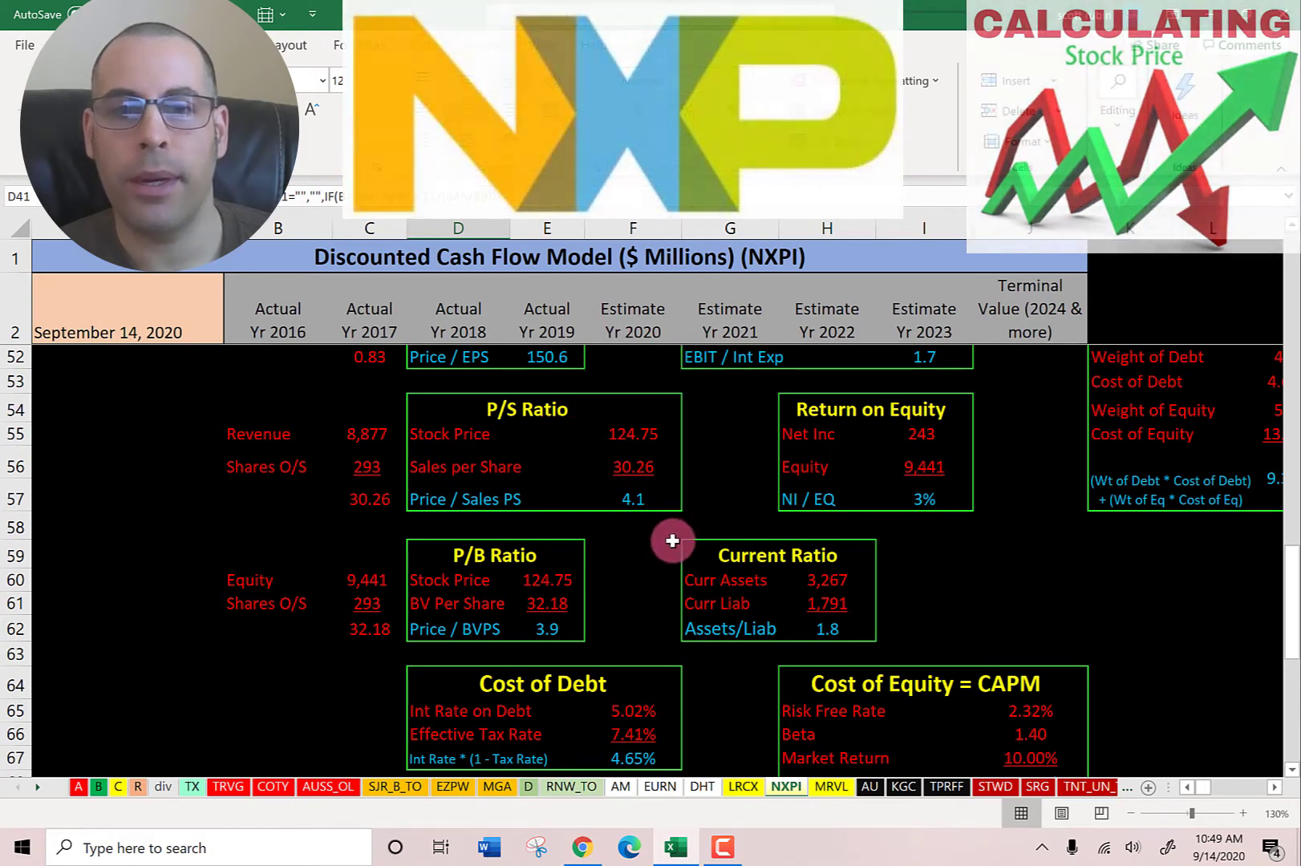
scroll(554, 429, down, 1)
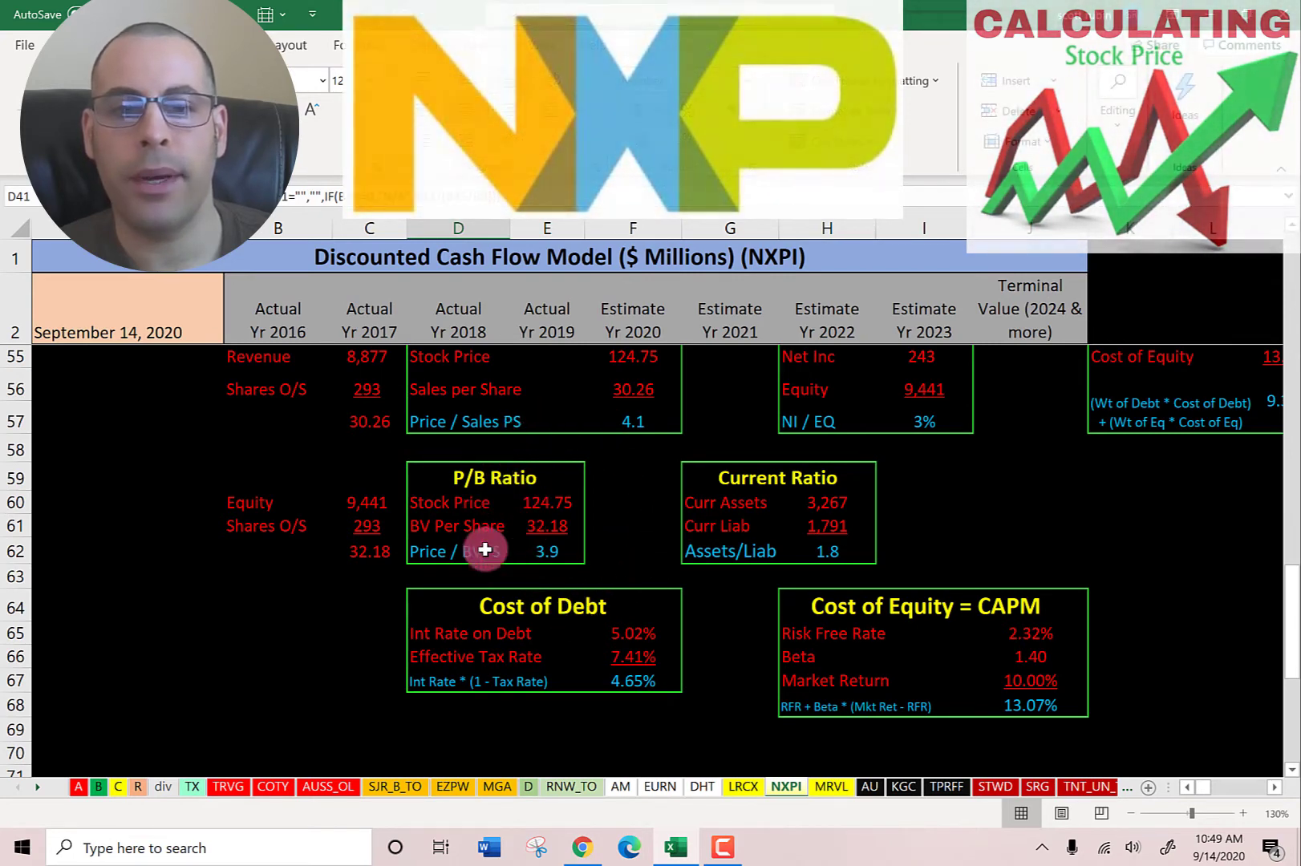
- Examine NXP's current ratio, interest coverage and return on equity together with their calculation boxes
scroll(610, 497, up, 9)
click(634, 549)
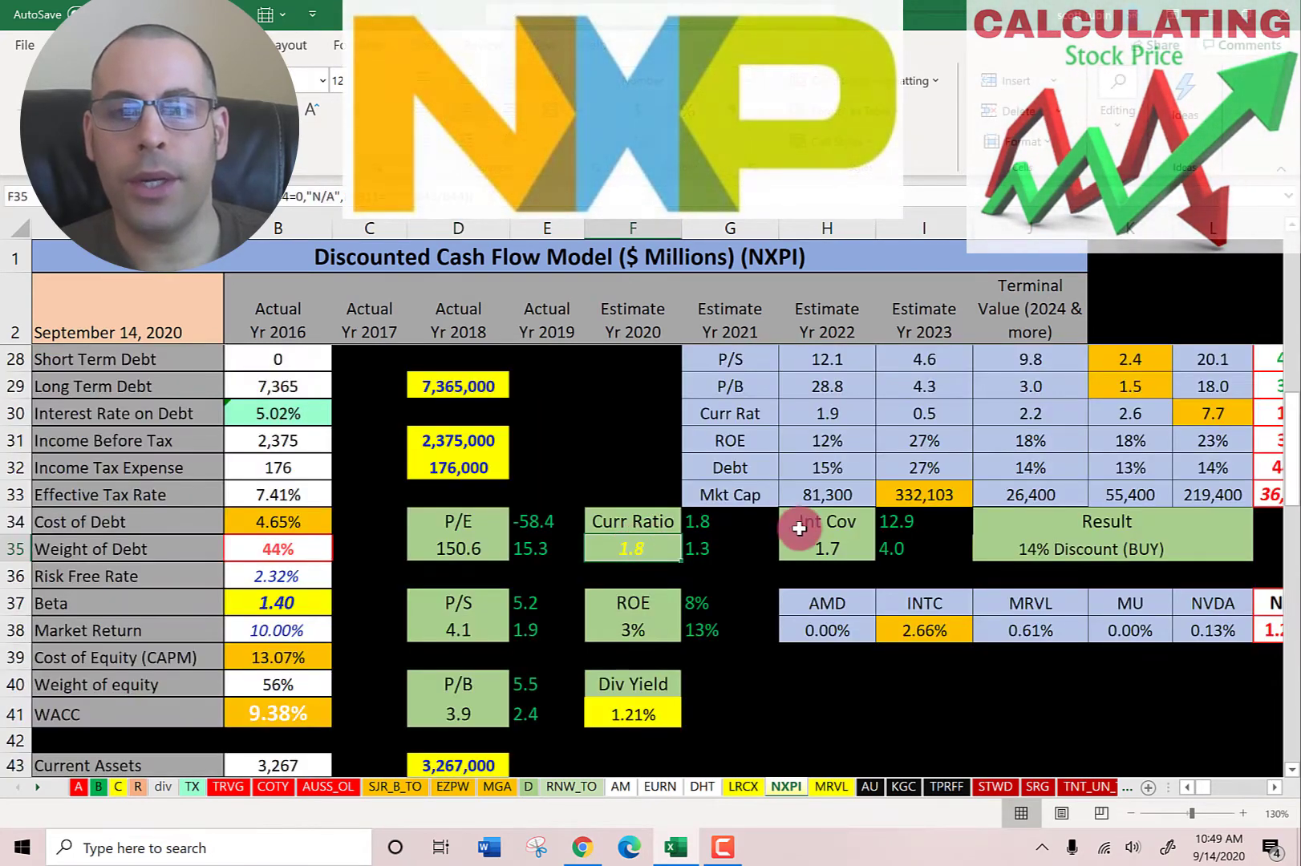
click(825, 544)
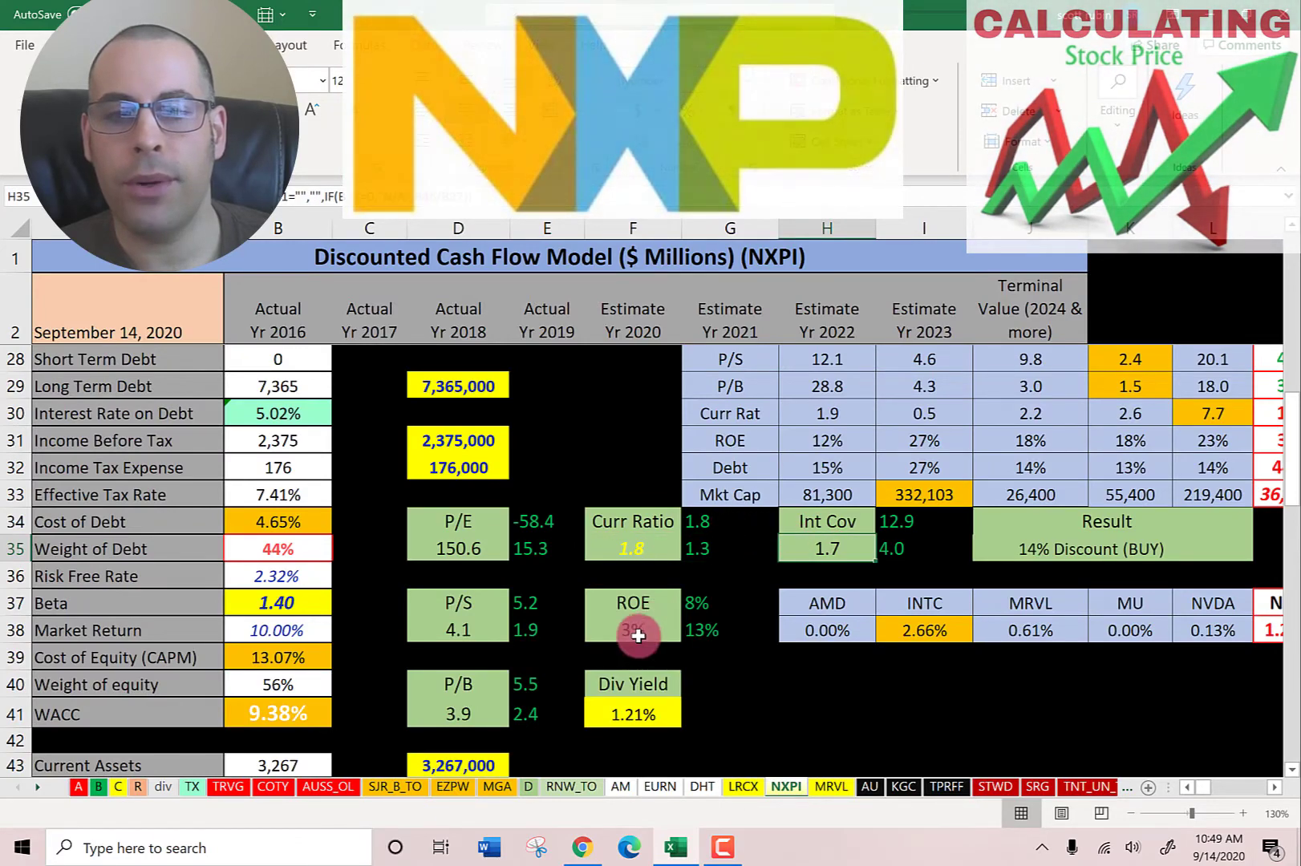
scroll(762, 521, down, 8)
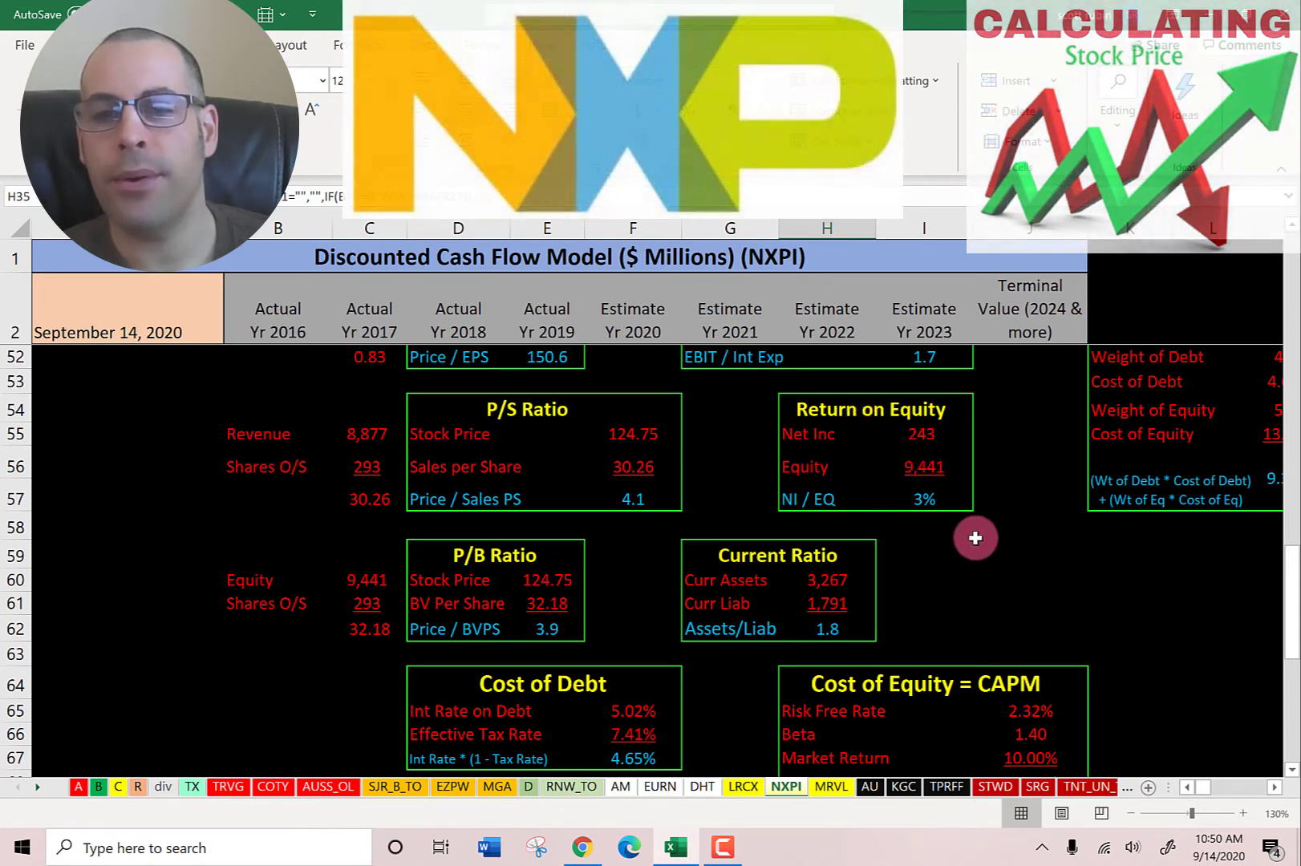
scroll(1023, 486, up, 2)
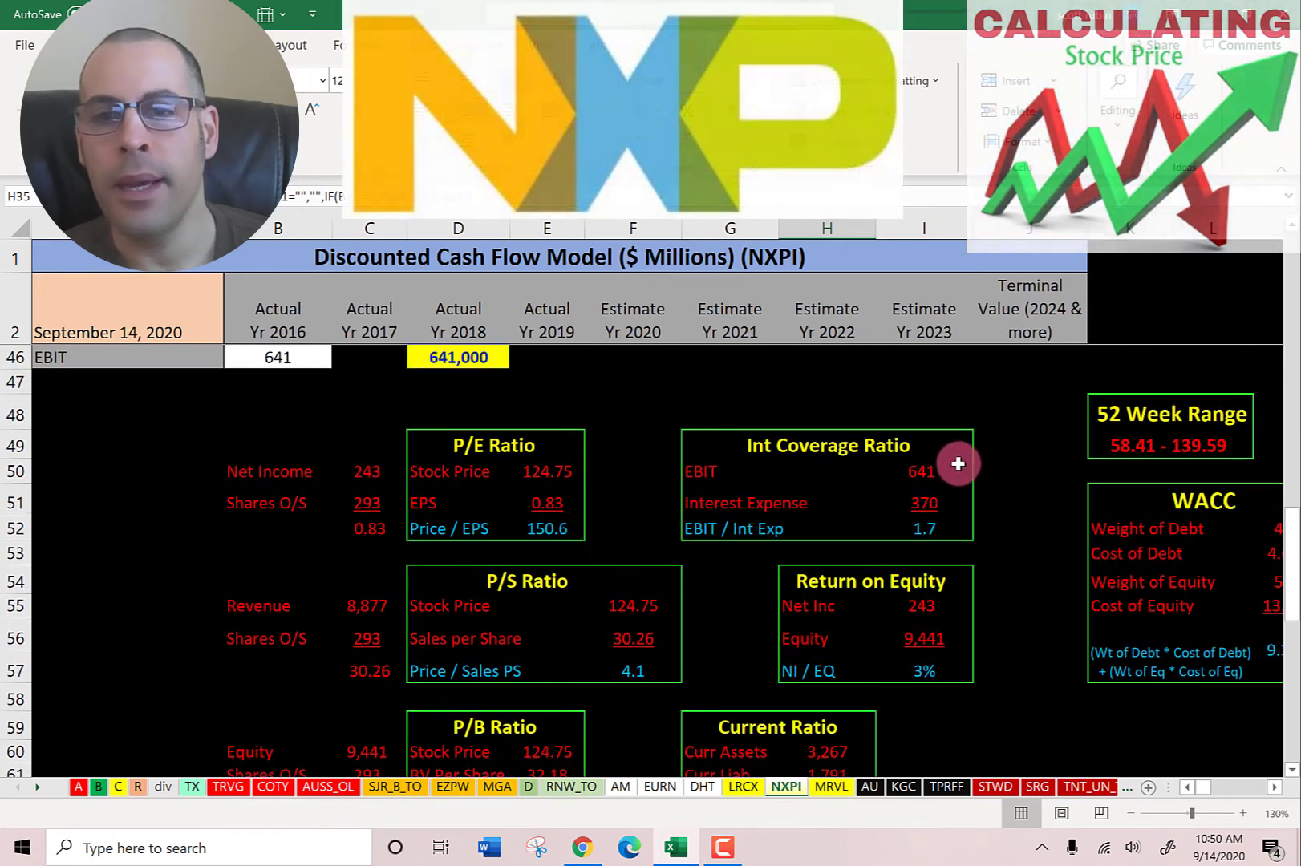
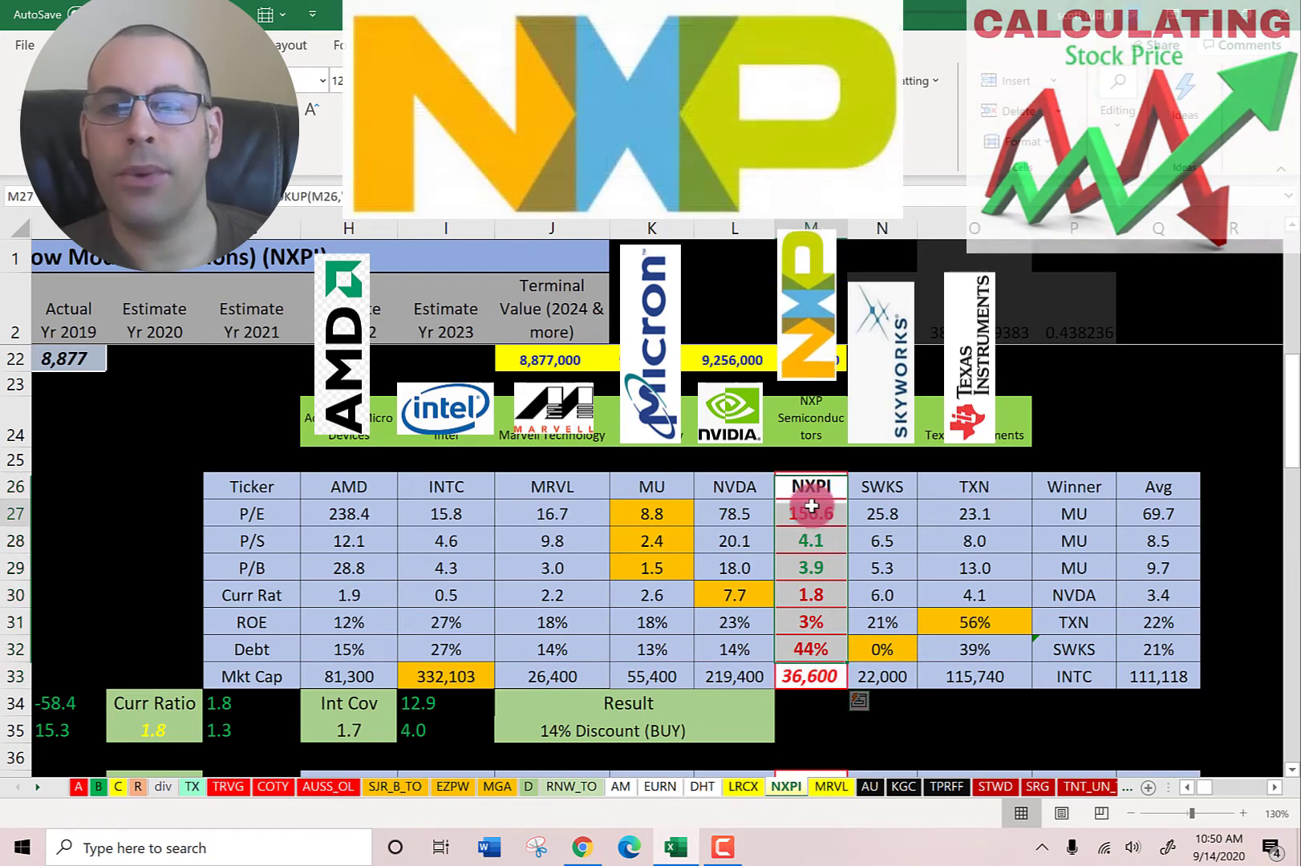
- Compare NXPI's ratios, debt and market cap with its competitors' in the ticker table, continuing down to the dividend yields in row 38
key(Down)
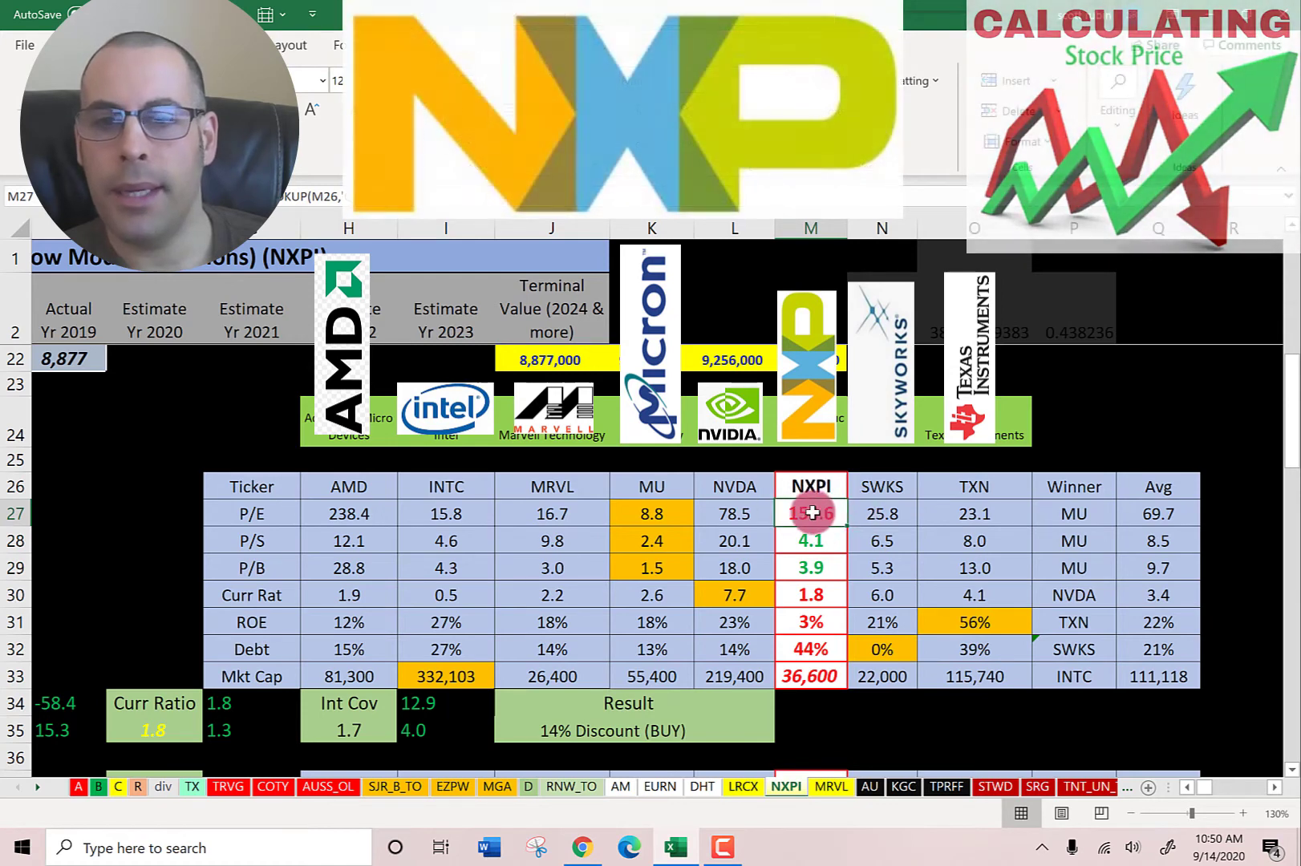
click(803, 541)
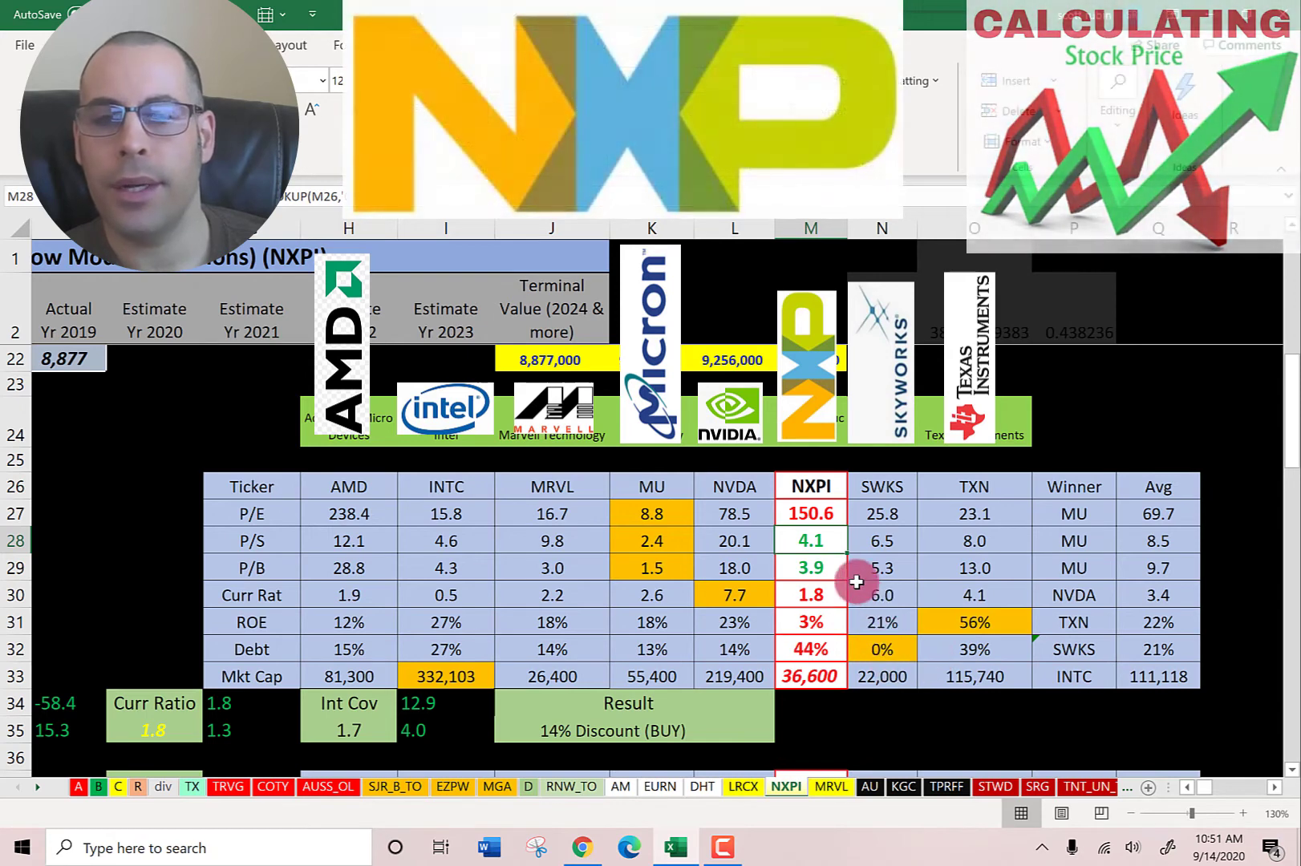
key(Down)
key(Down)
key(Down)
key(Down)
key(Down)
key(Down)
key(Down)
key(Down)
key(Down)
key(Down)
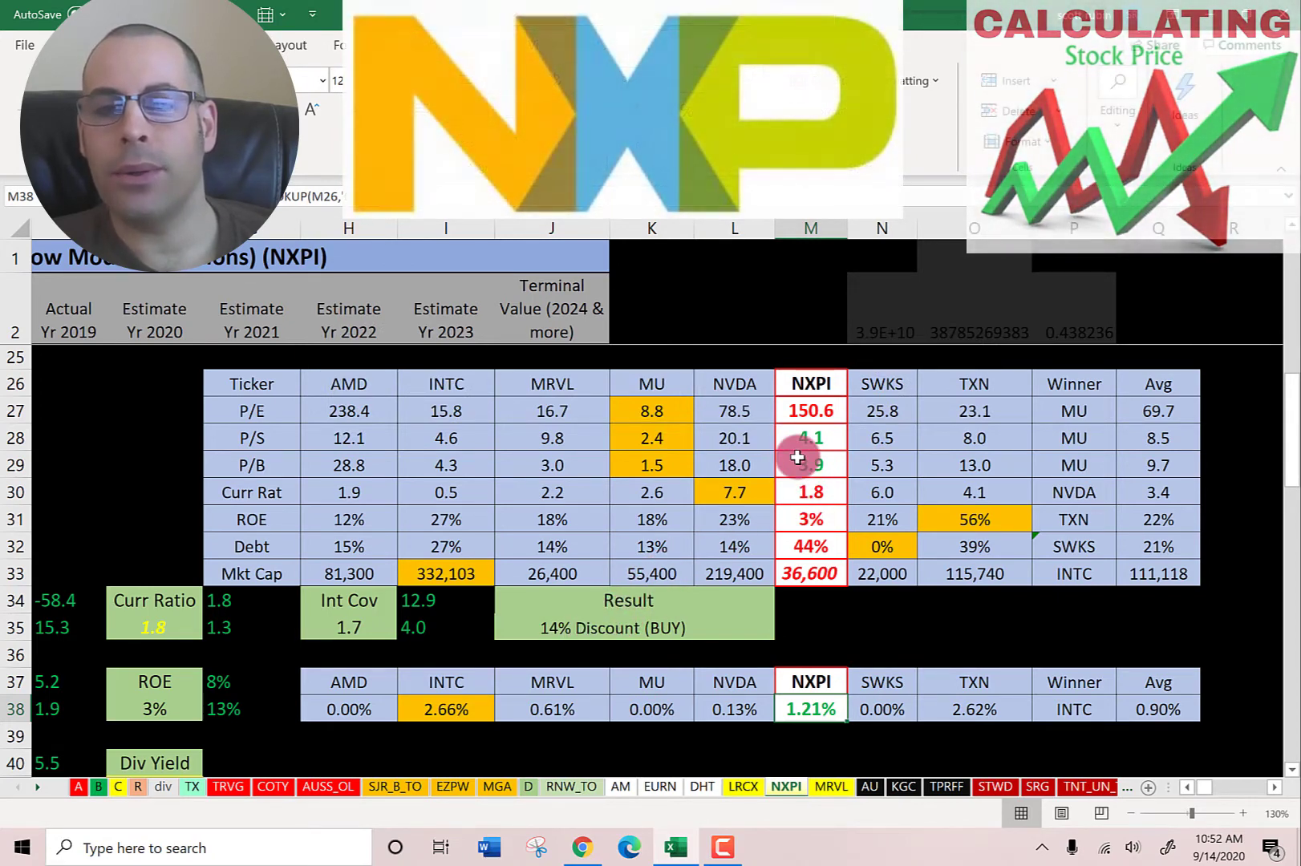
click(548, 689)
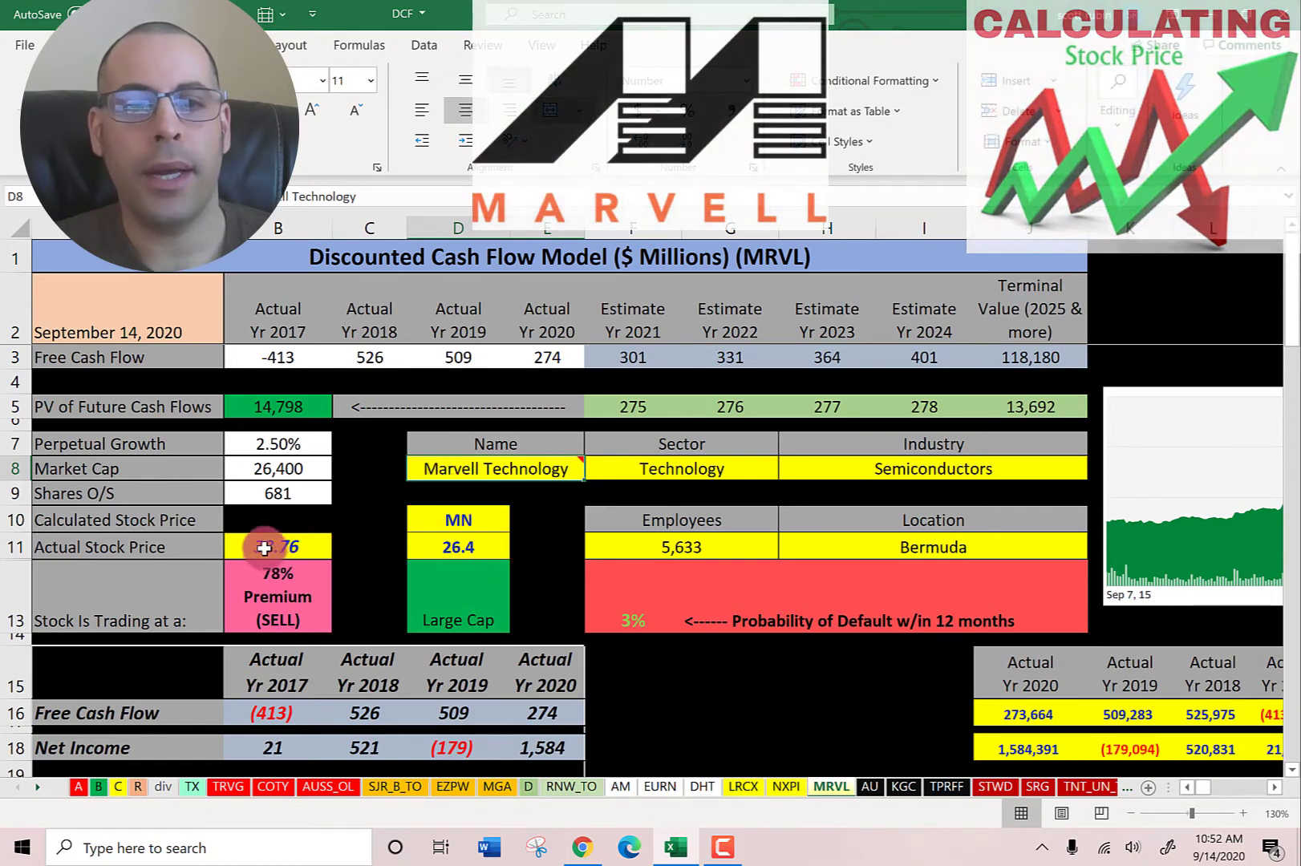
- On the MRVL sheet, examine Marvell's 2020 free cash flow and its actual revenue figures through 2020
scroll(351, 488, down, 3)
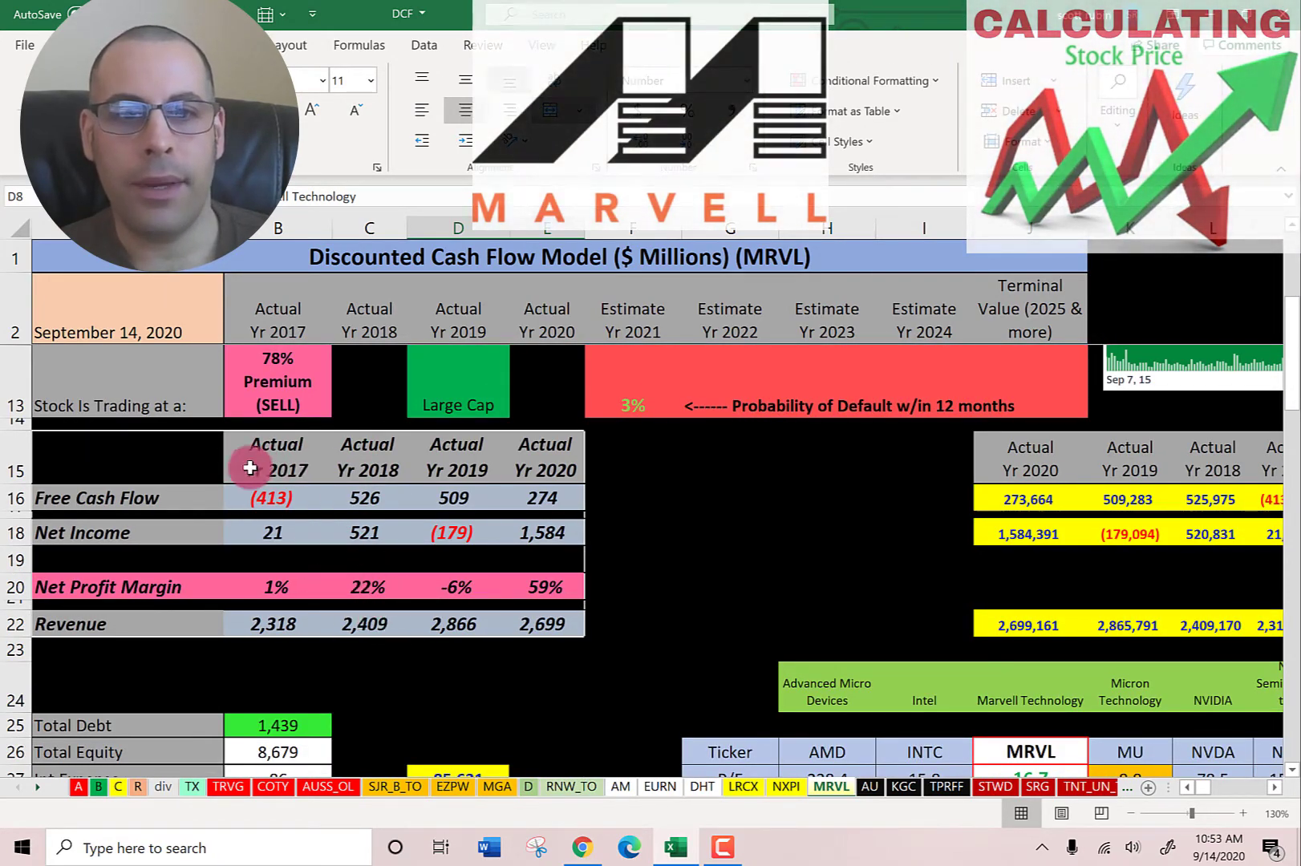
click(549, 496)
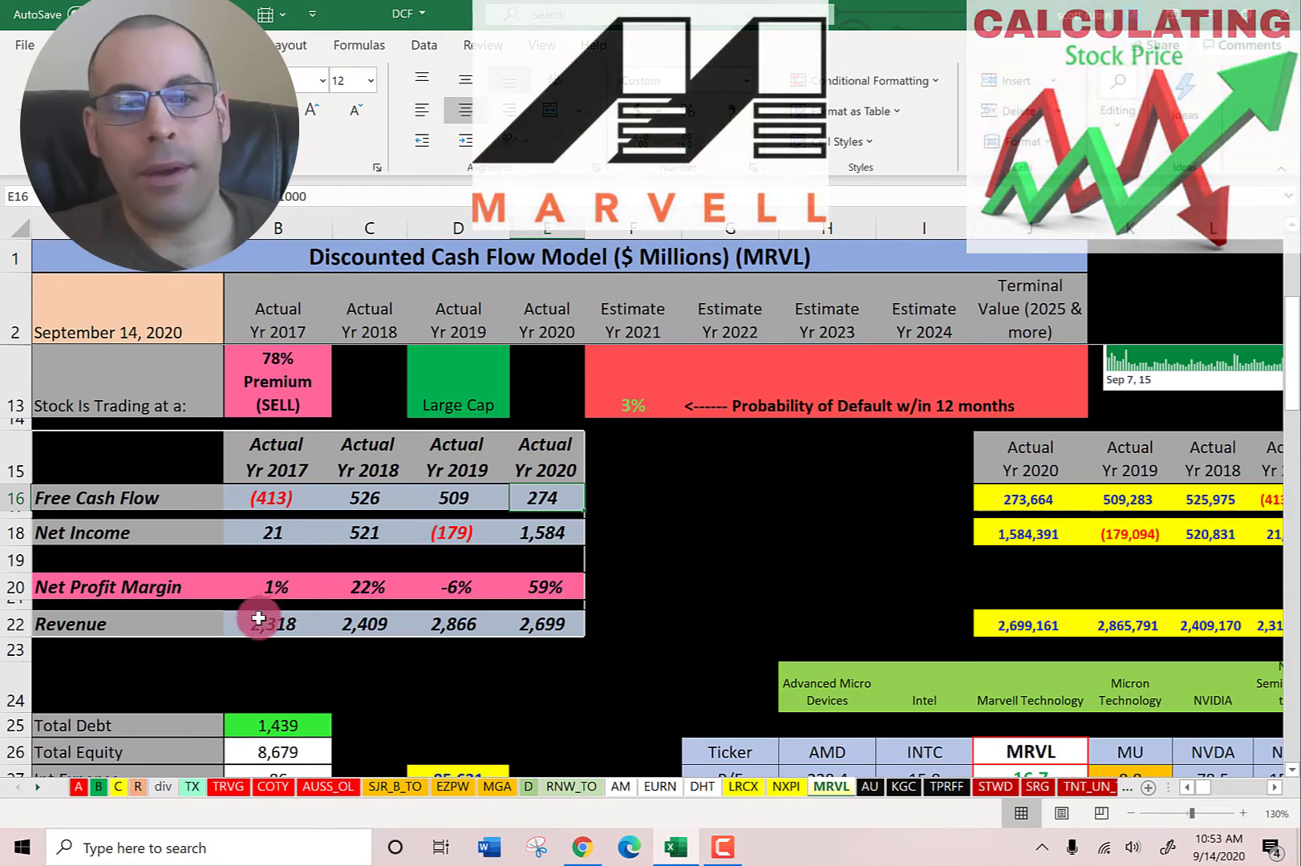
click(261, 646)
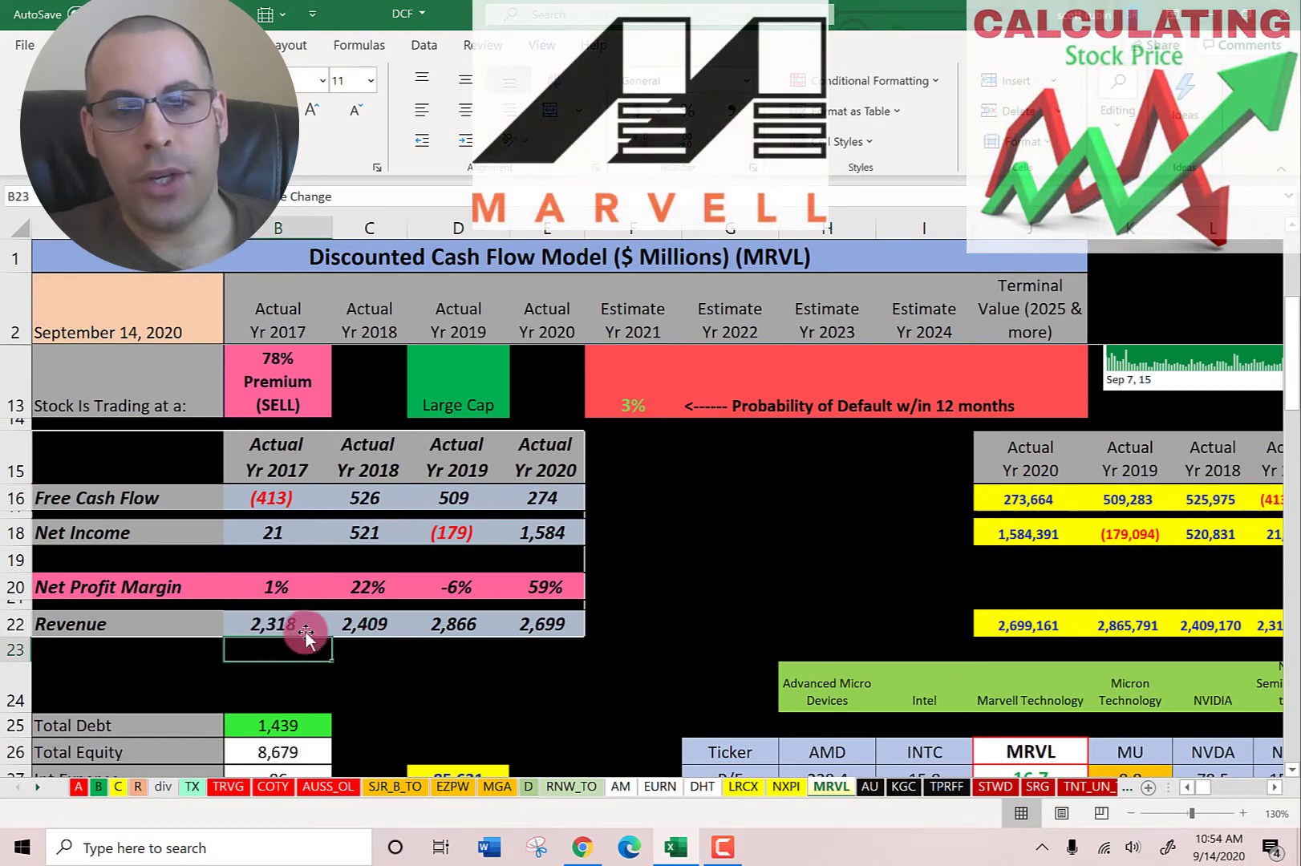
click(468, 630)
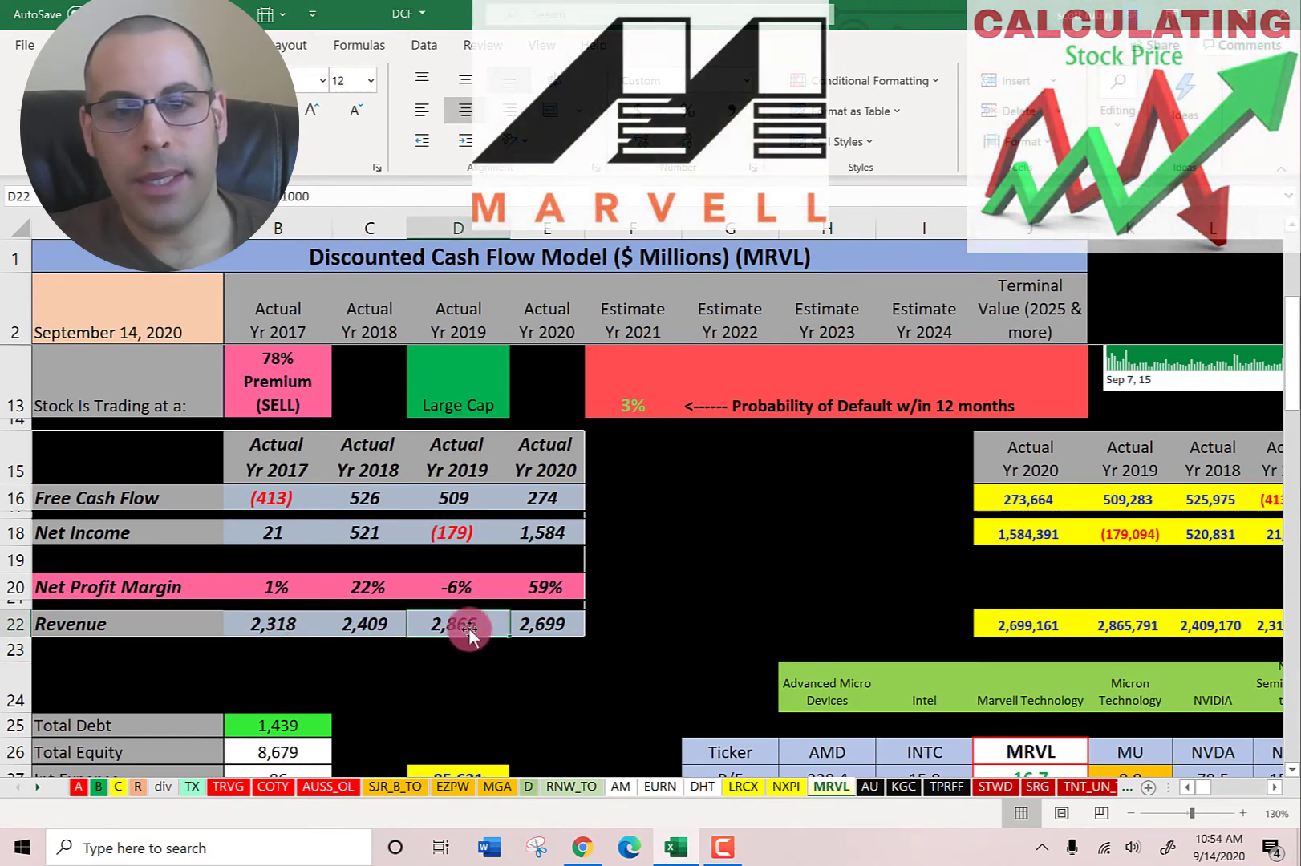
click(560, 625)
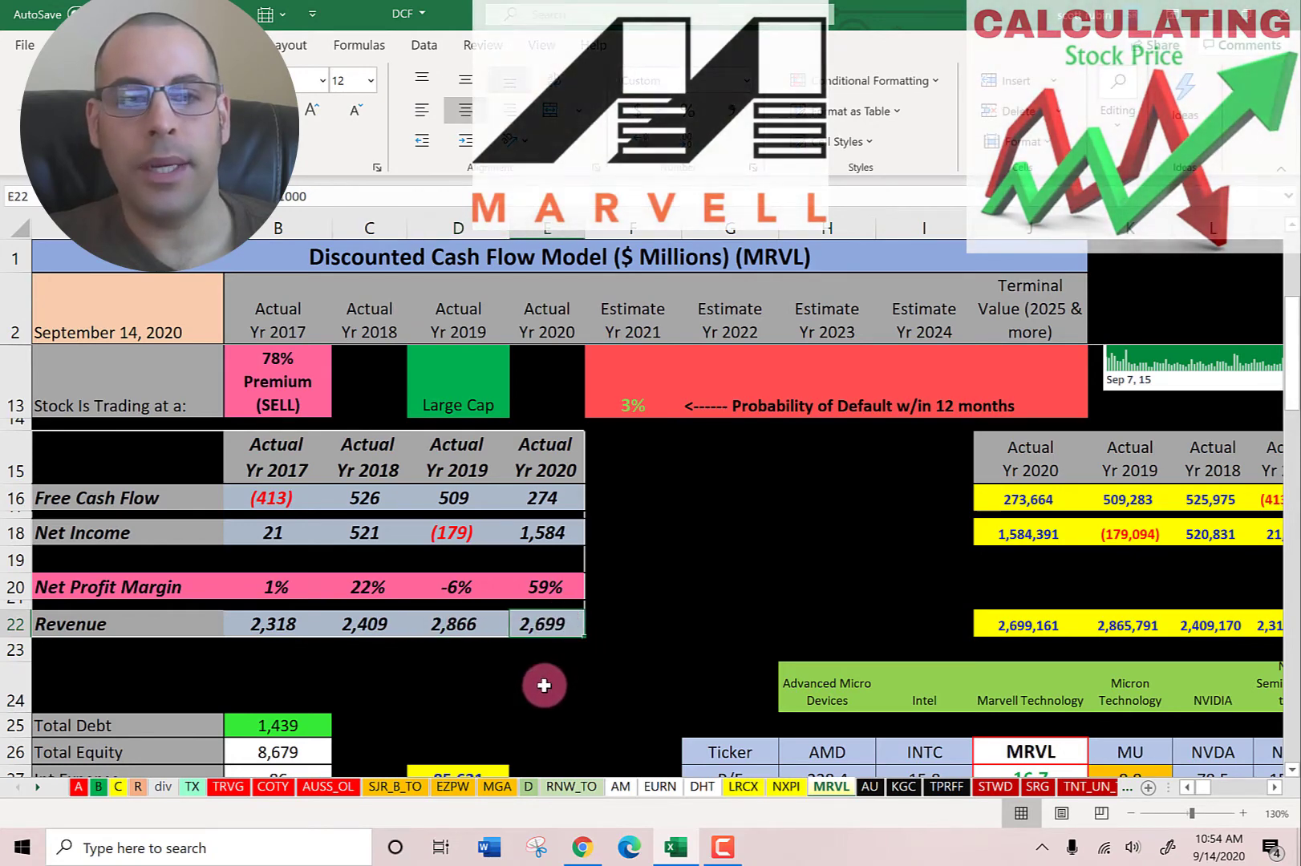
- Examine Marvell's total debt, cost of debt, weight of debt and CAPM cost of equity that feed the WACC
scroll(476, 470, down, 4)
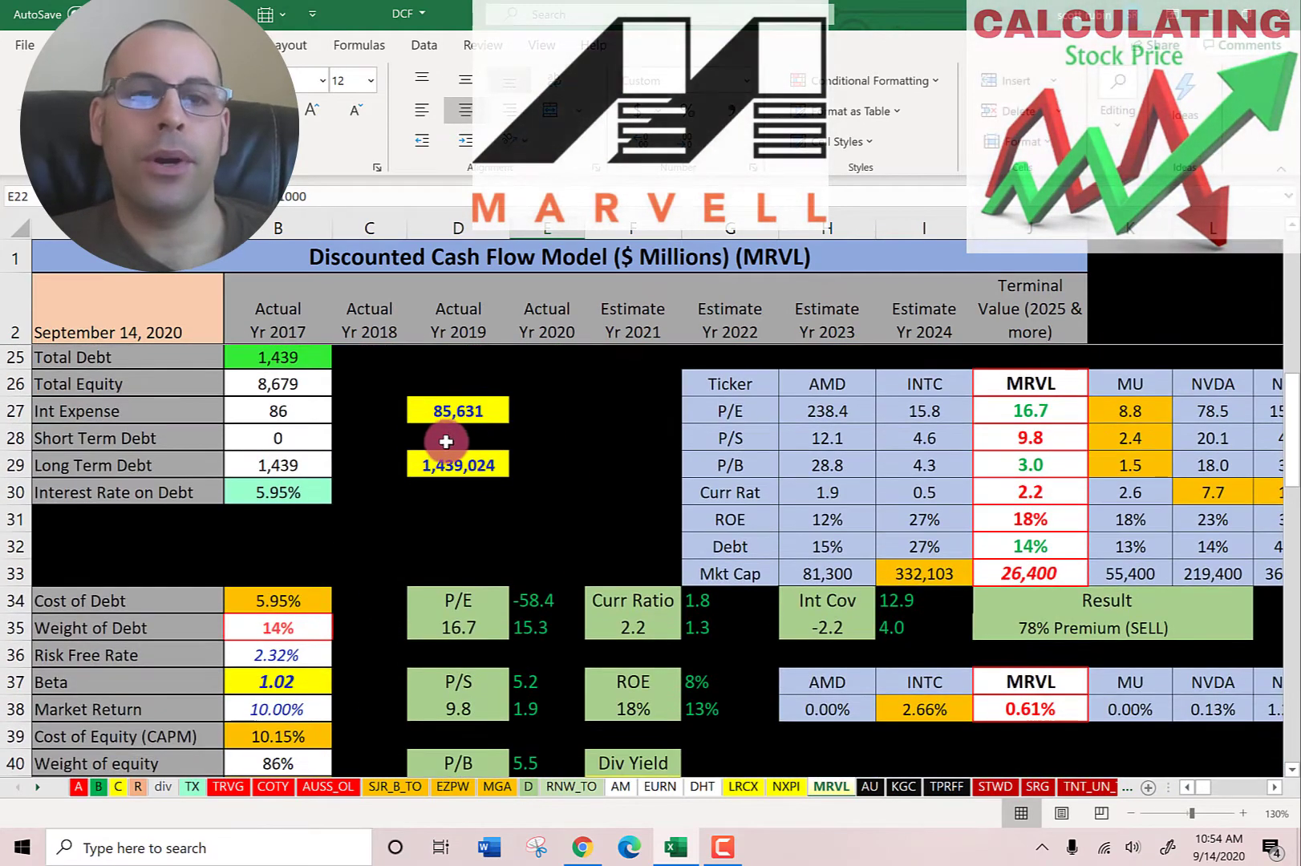
click(267, 364)
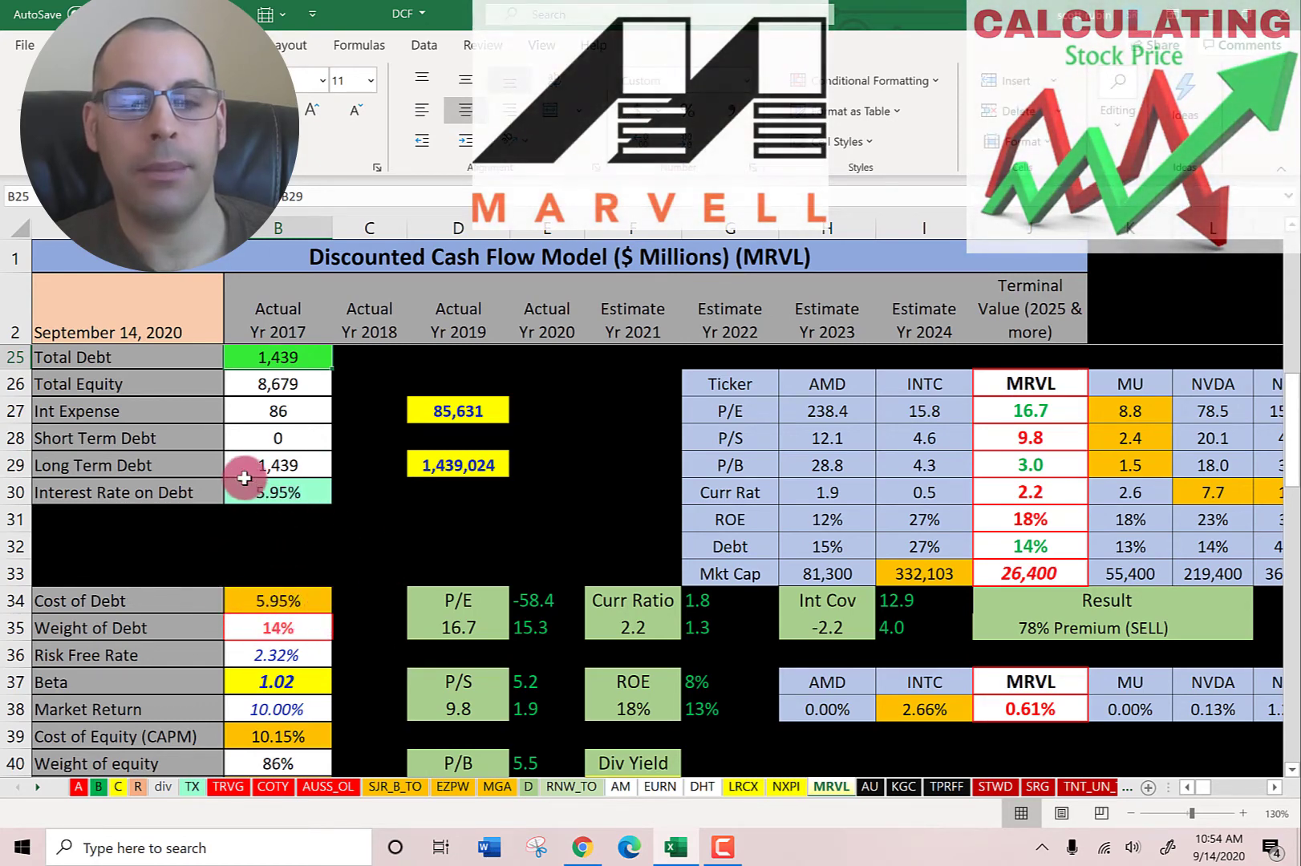
scroll(247, 469, down, 3)
scroll(256, 454, up, 1)
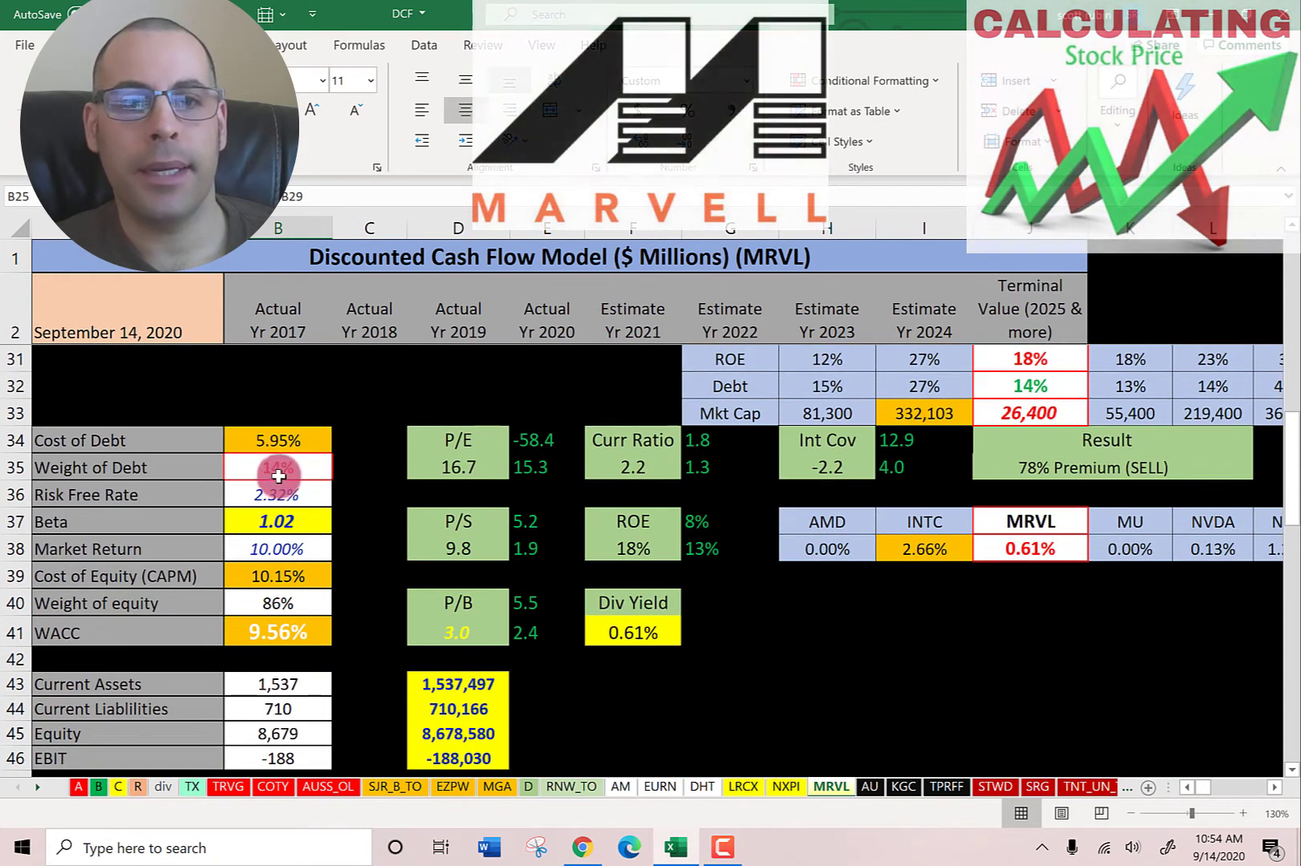
click(259, 467)
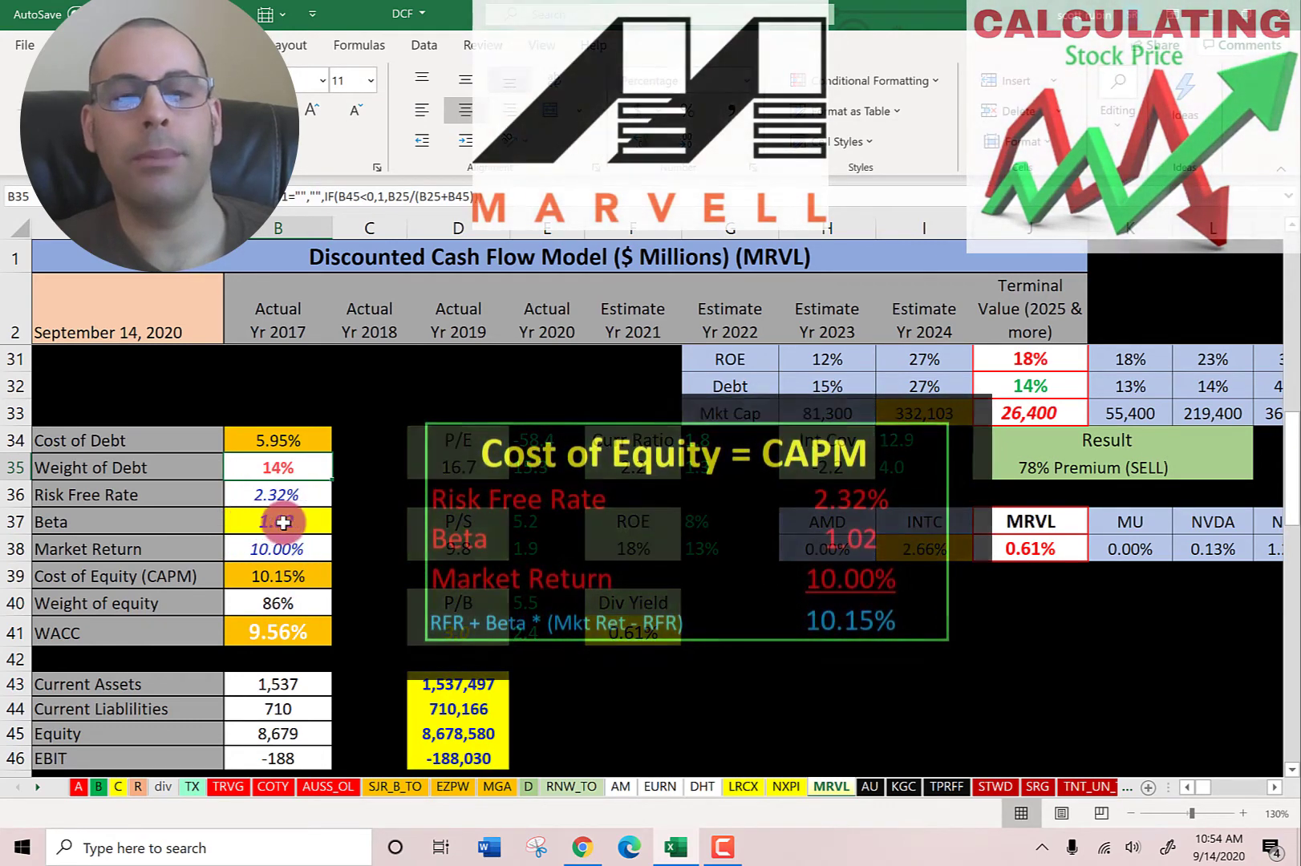
click(258, 574)
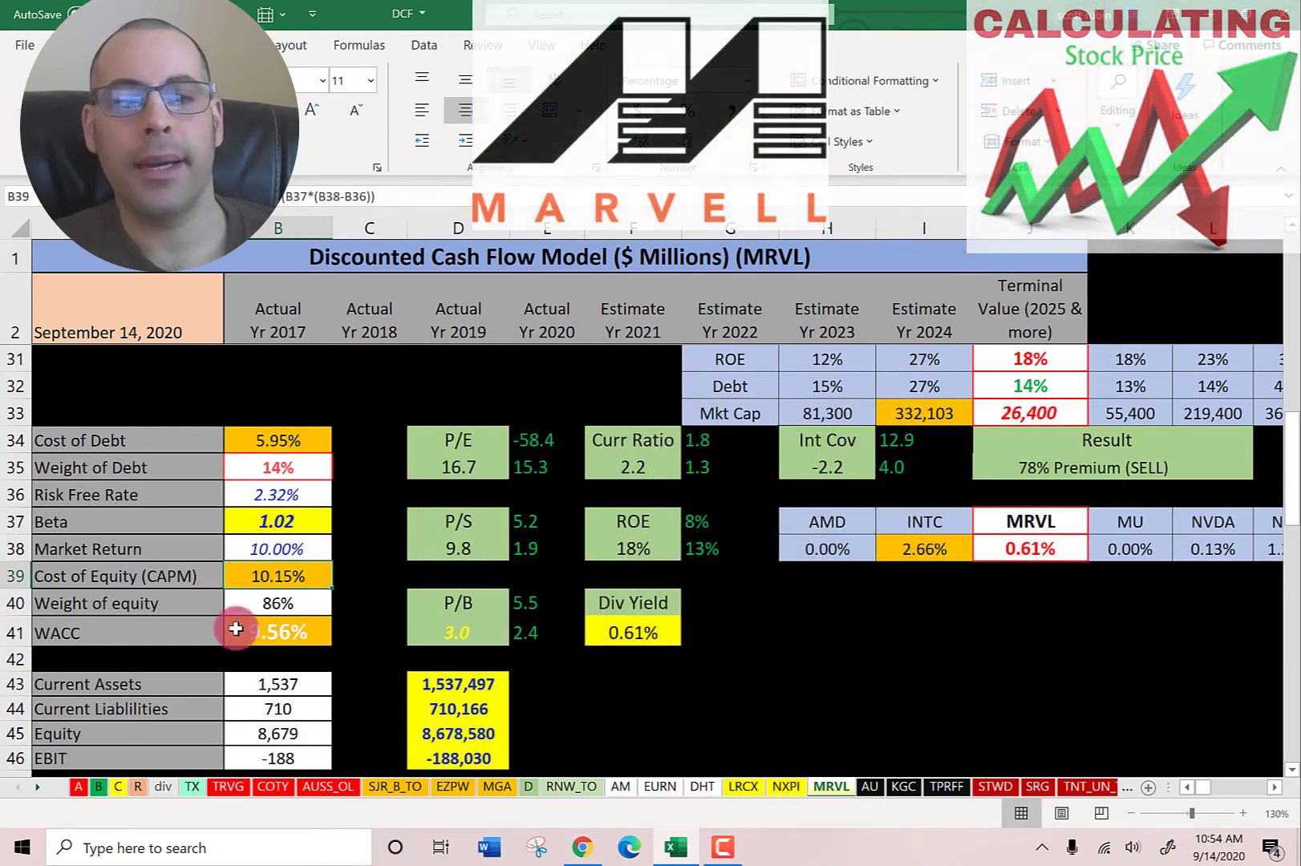
click(227, 438)
click(249, 571)
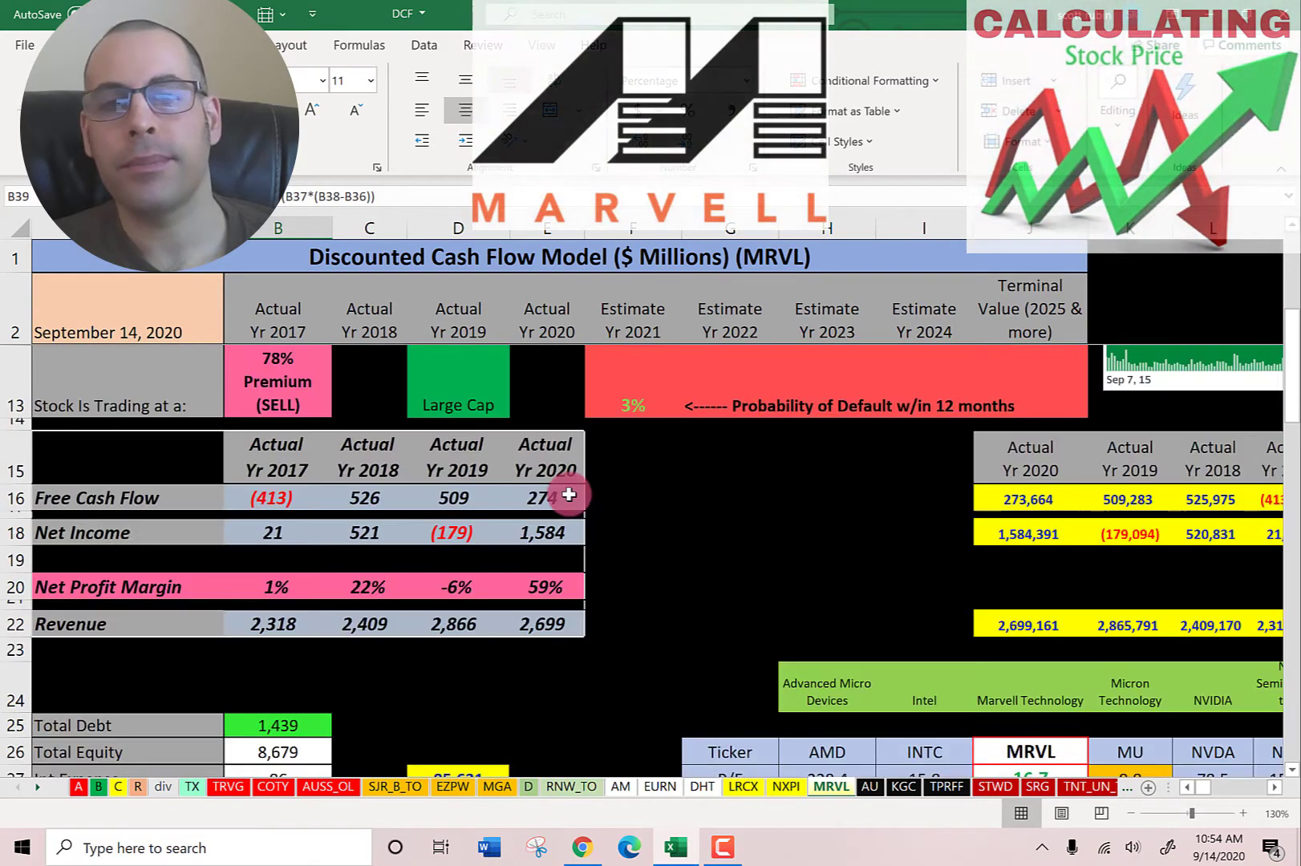
- Reveal Marvell's calculated stock price in cell B10 of the MRVL sheet
scroll(573, 410, up, 9)
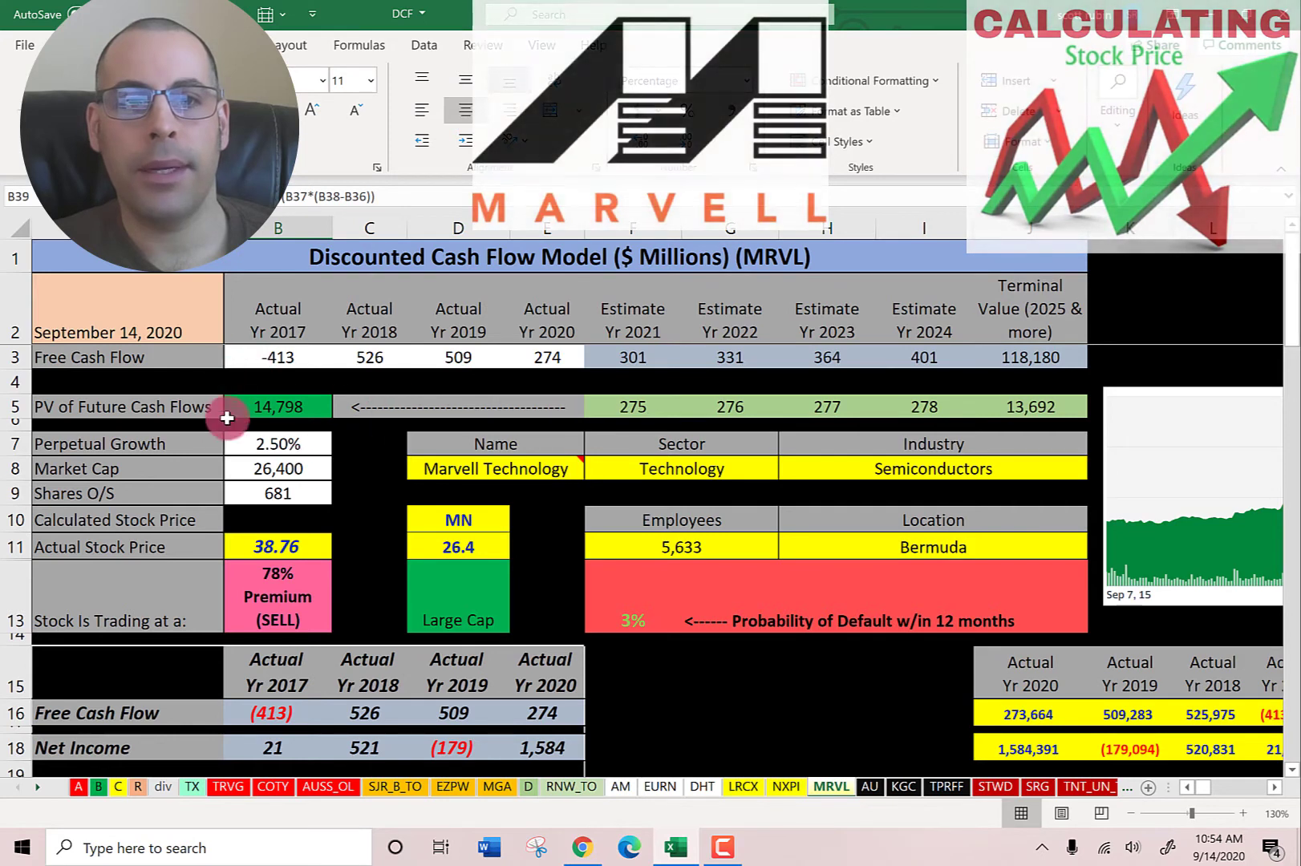
click(278, 517)
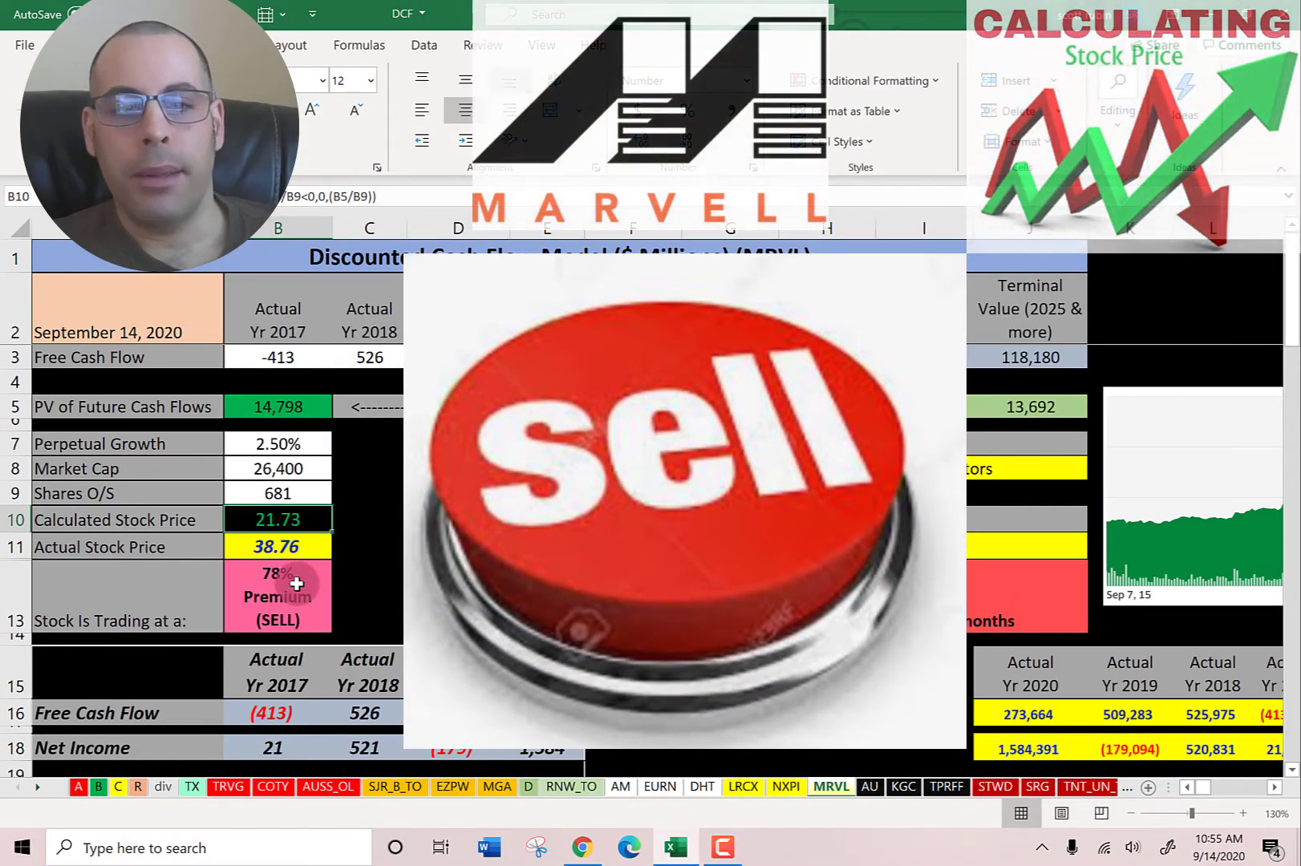
- Switch to Marvell's stock analysis page in Chrome to check its fair value against the current price, and return to the Excel workbook
key(alt+Tab)
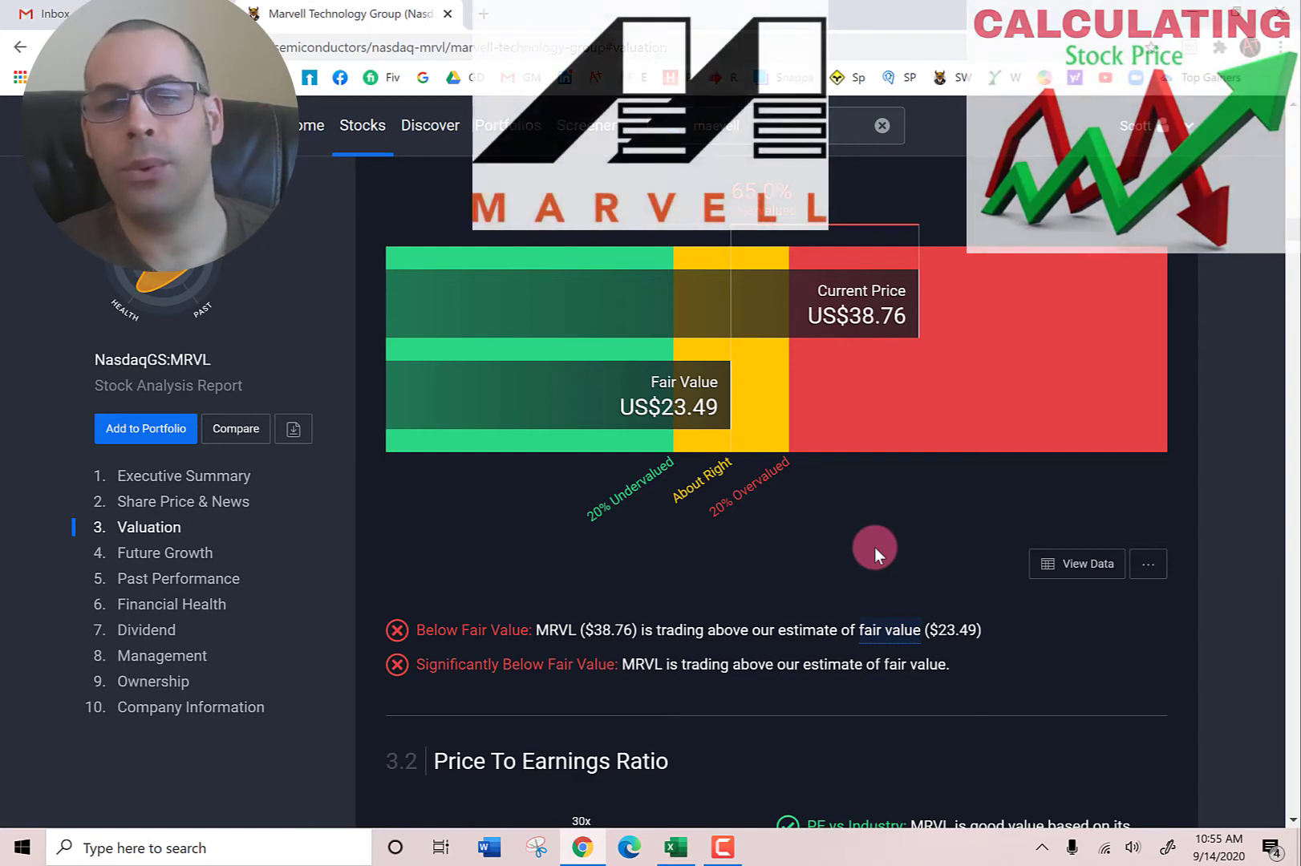
key(alt+Tab)
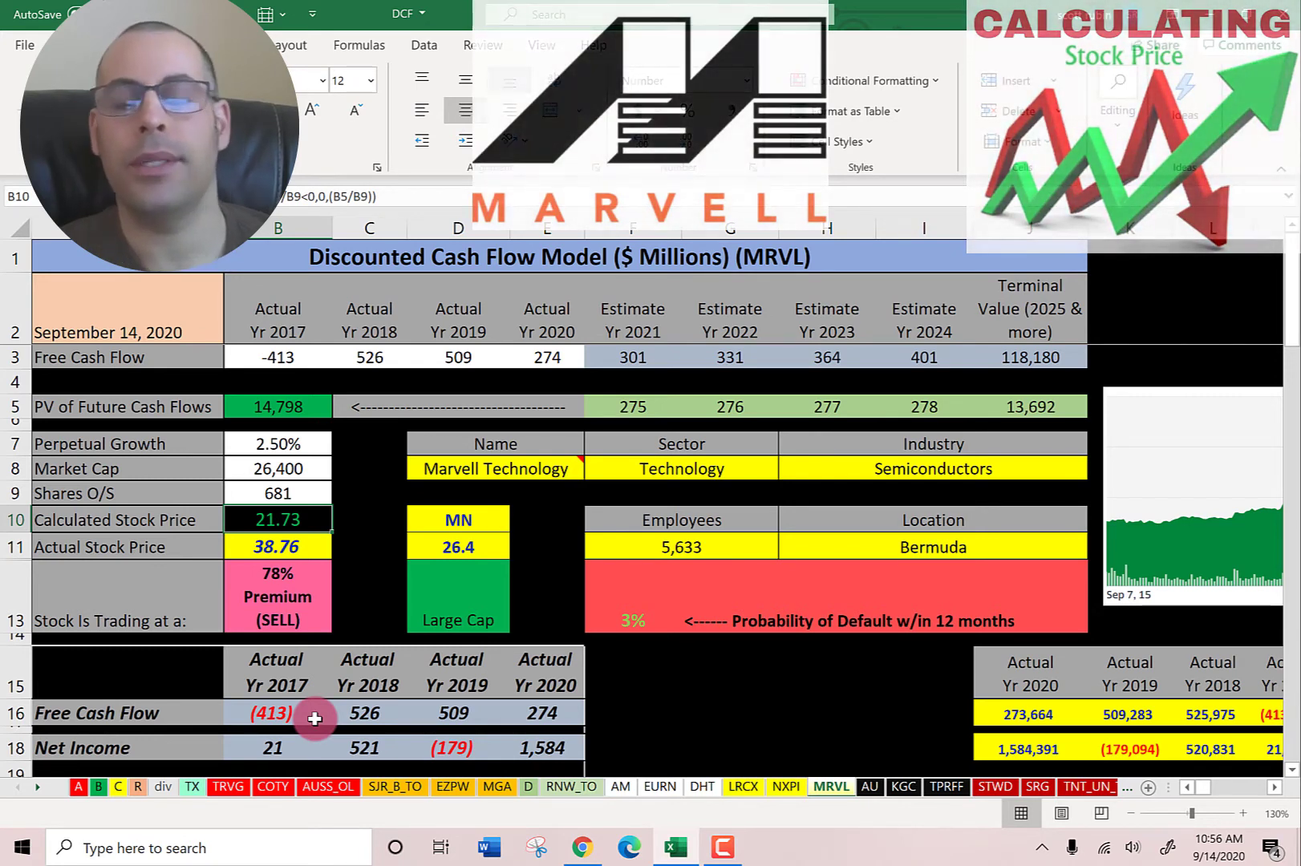
- Move Marvell's price history chart over the valuation figures to view it in full, and delete it from the sheet
drag(1134, 528, 325, 528)
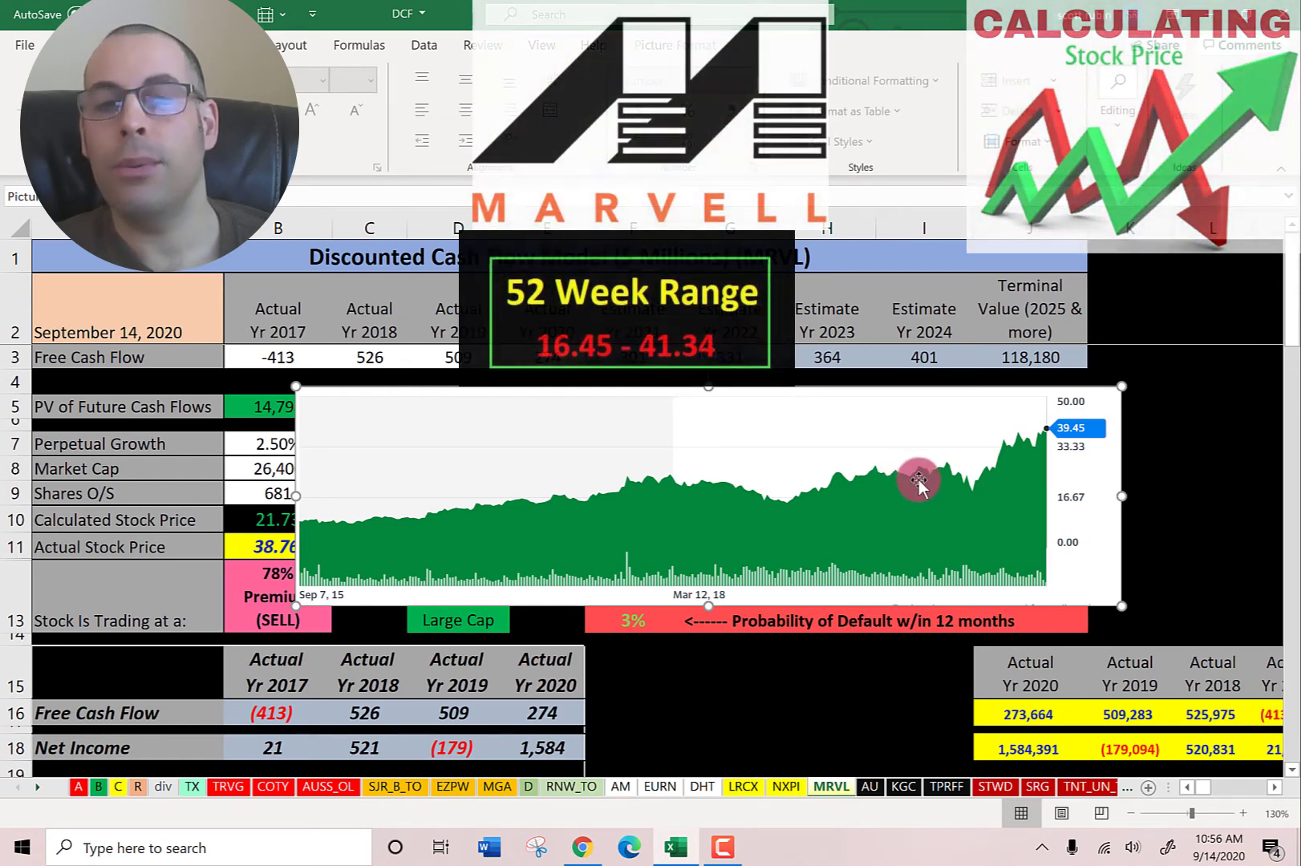
key(Delete)
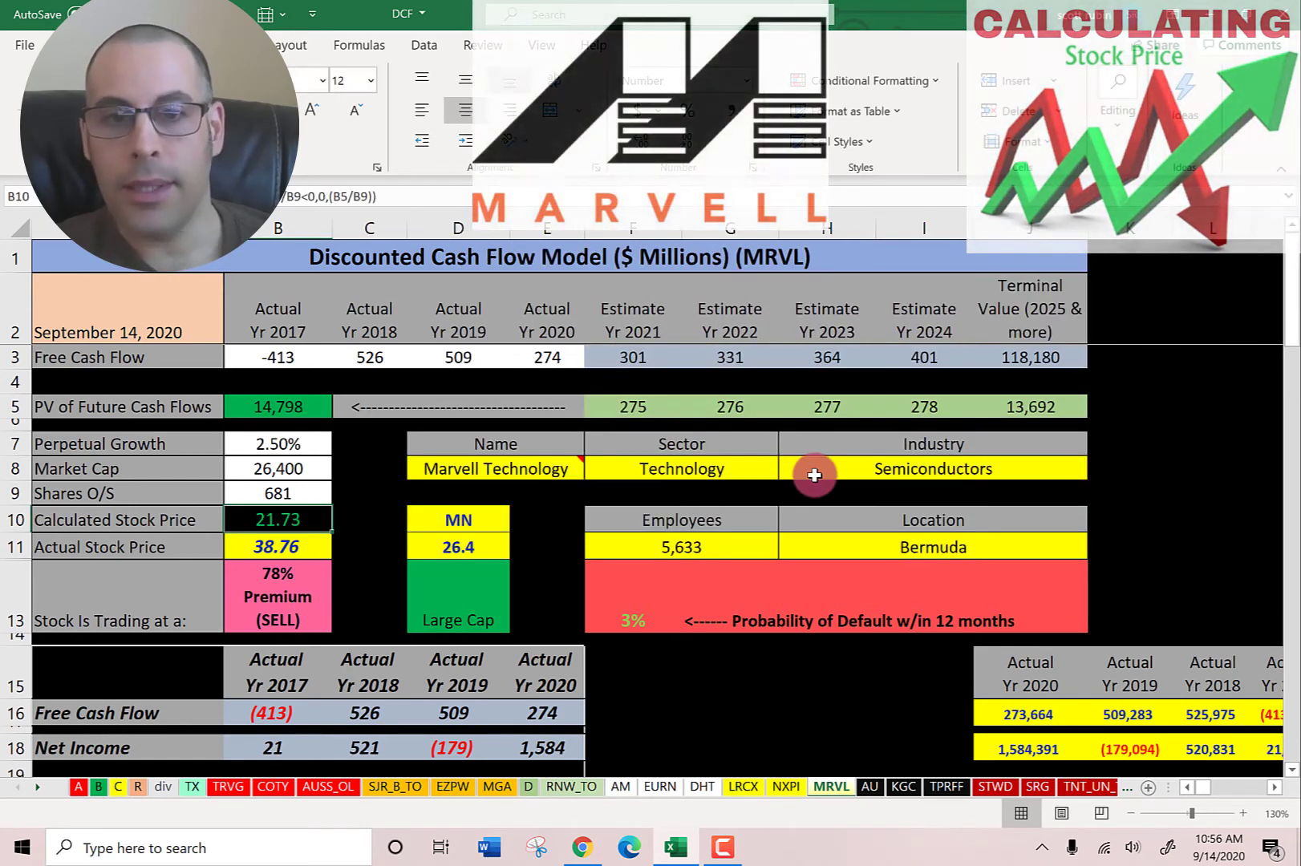
- Examine Marvell's P/E, P/S and P/B ratios in column D and their worked calculations further down the MRVL sheet
scroll(814, 472, down, 9)
scroll(806, 468, down, 1)
click(453, 478)
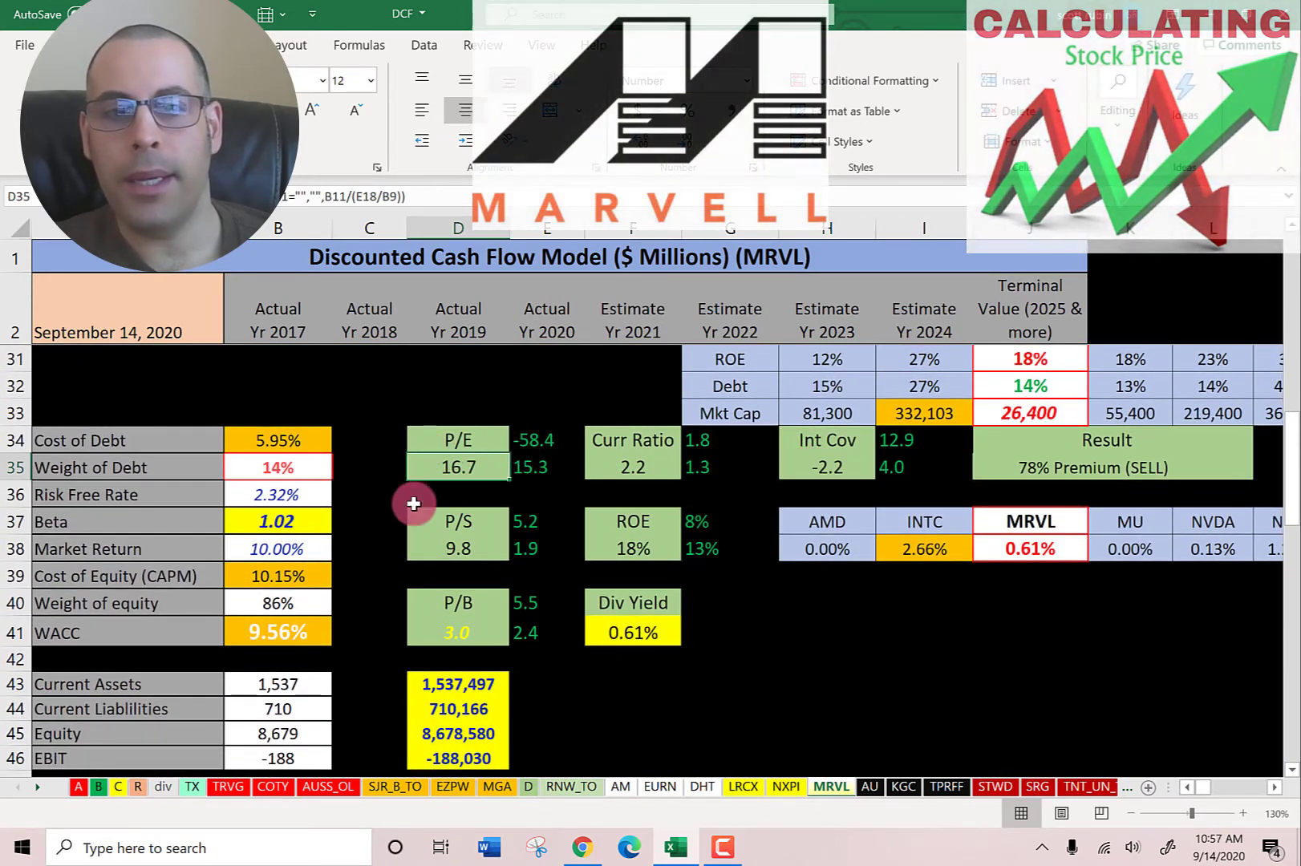
click(457, 629)
scroll(538, 484, down, 5)
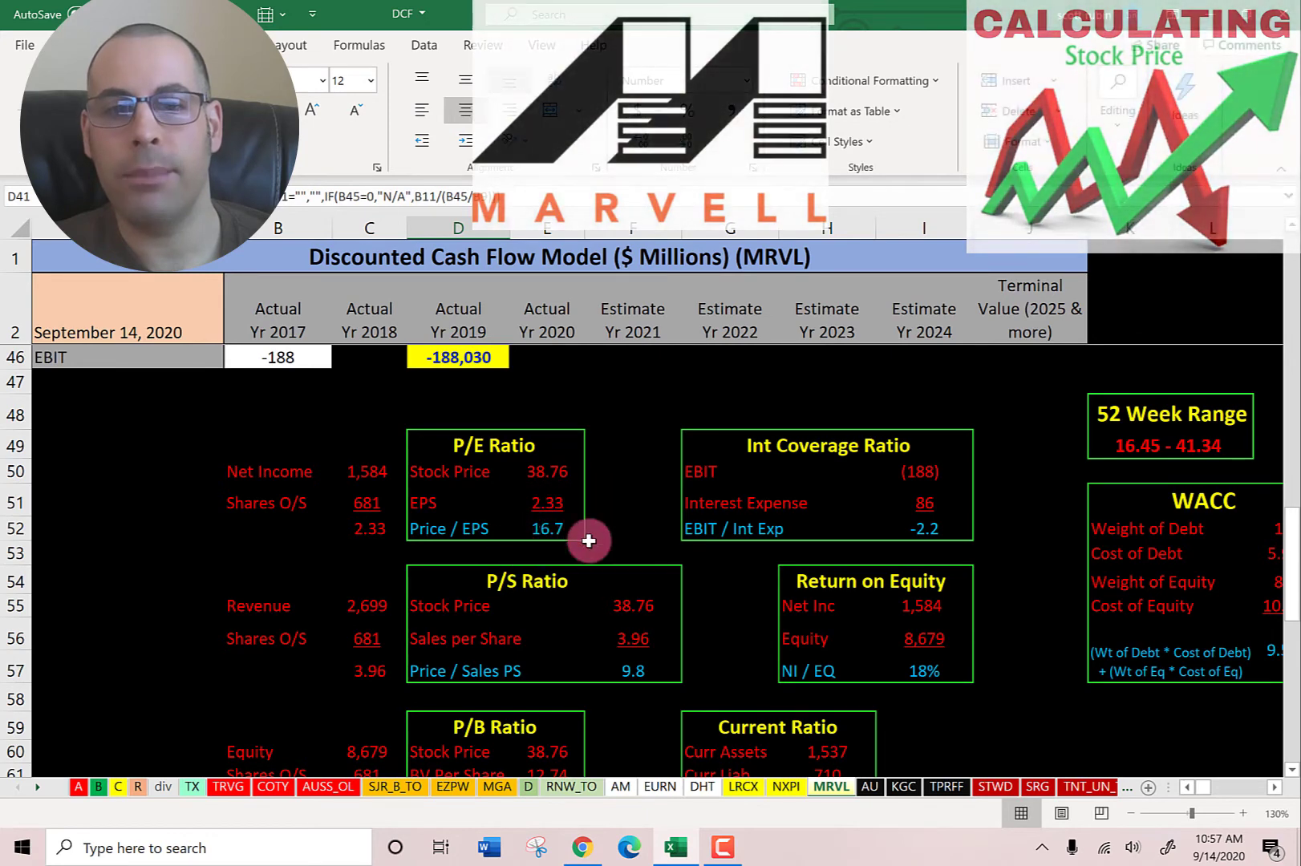
scroll(602, 493, down, 3)
scroll(578, 450, up, 1)
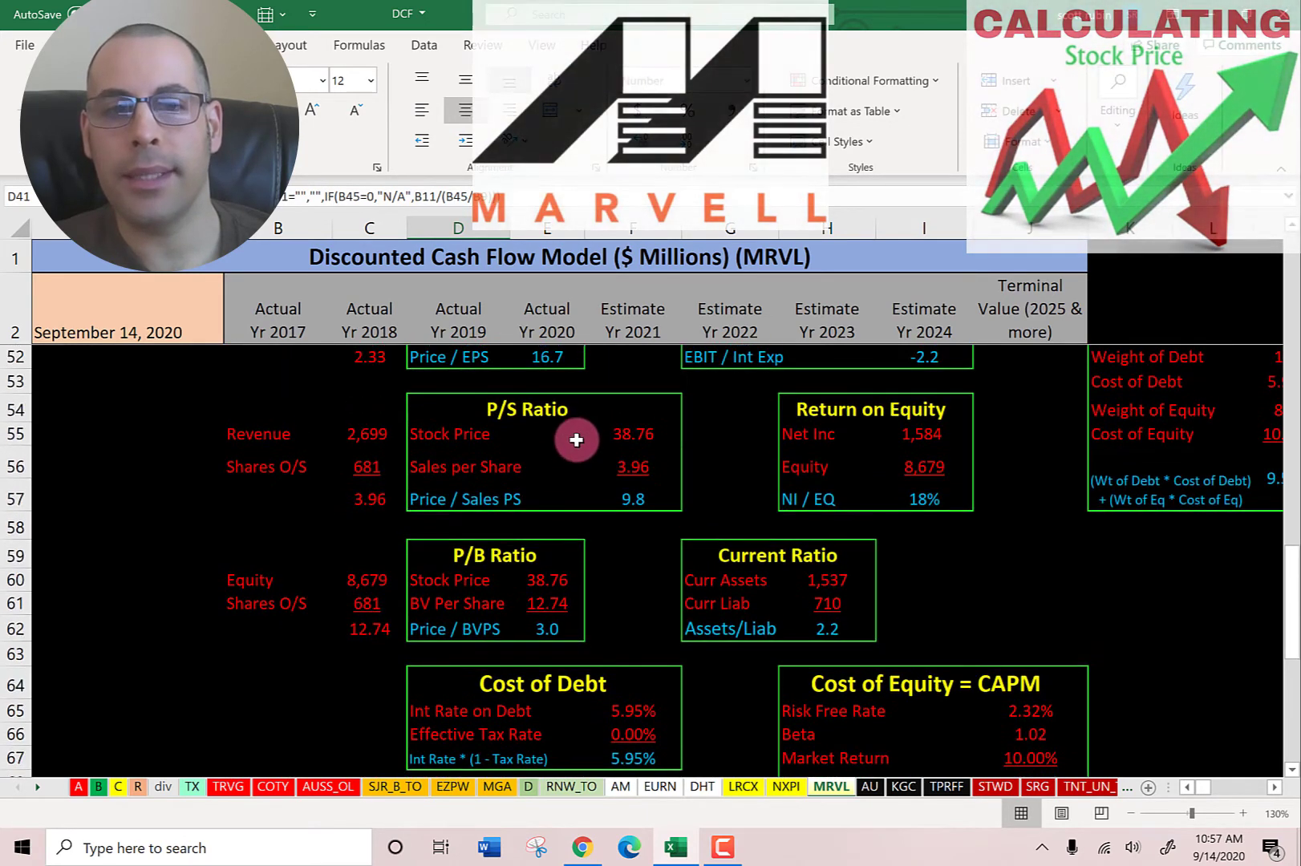
click(575, 439)
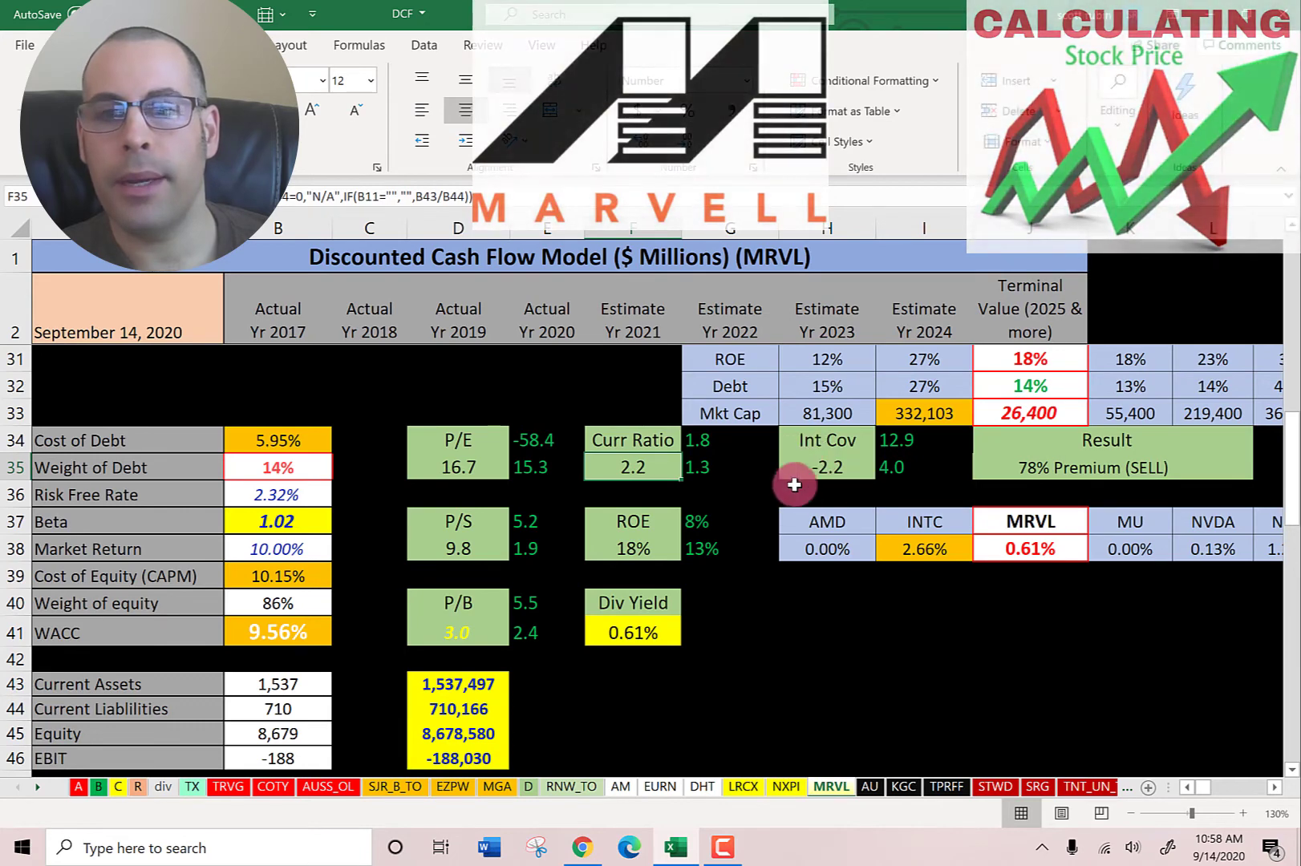
- Examine the worked calculations of Marvell's current ratio, return on equity and interest coverage ratio
scroll(685, 512, down, 2)
scroll(685, 512, down, 6)
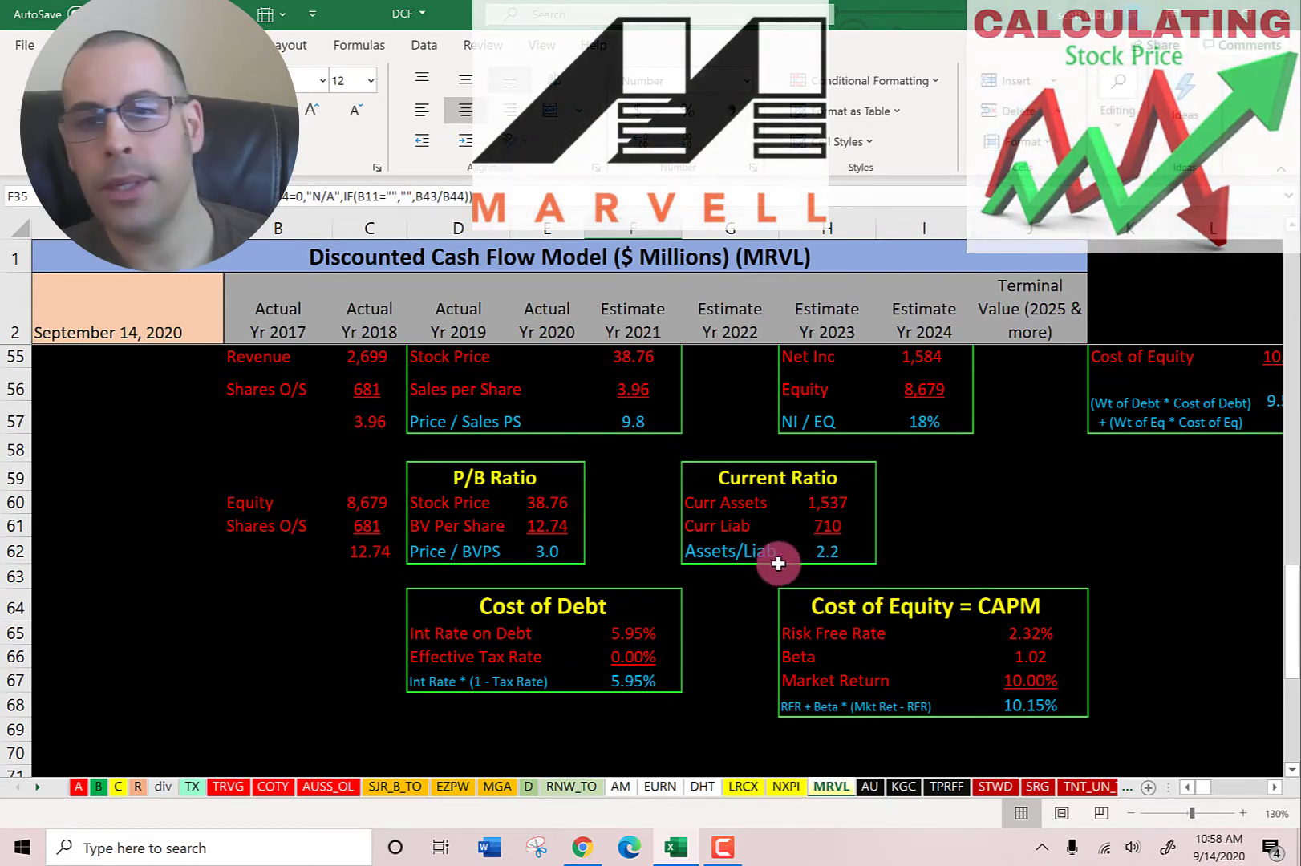
scroll(888, 435, up, 1)
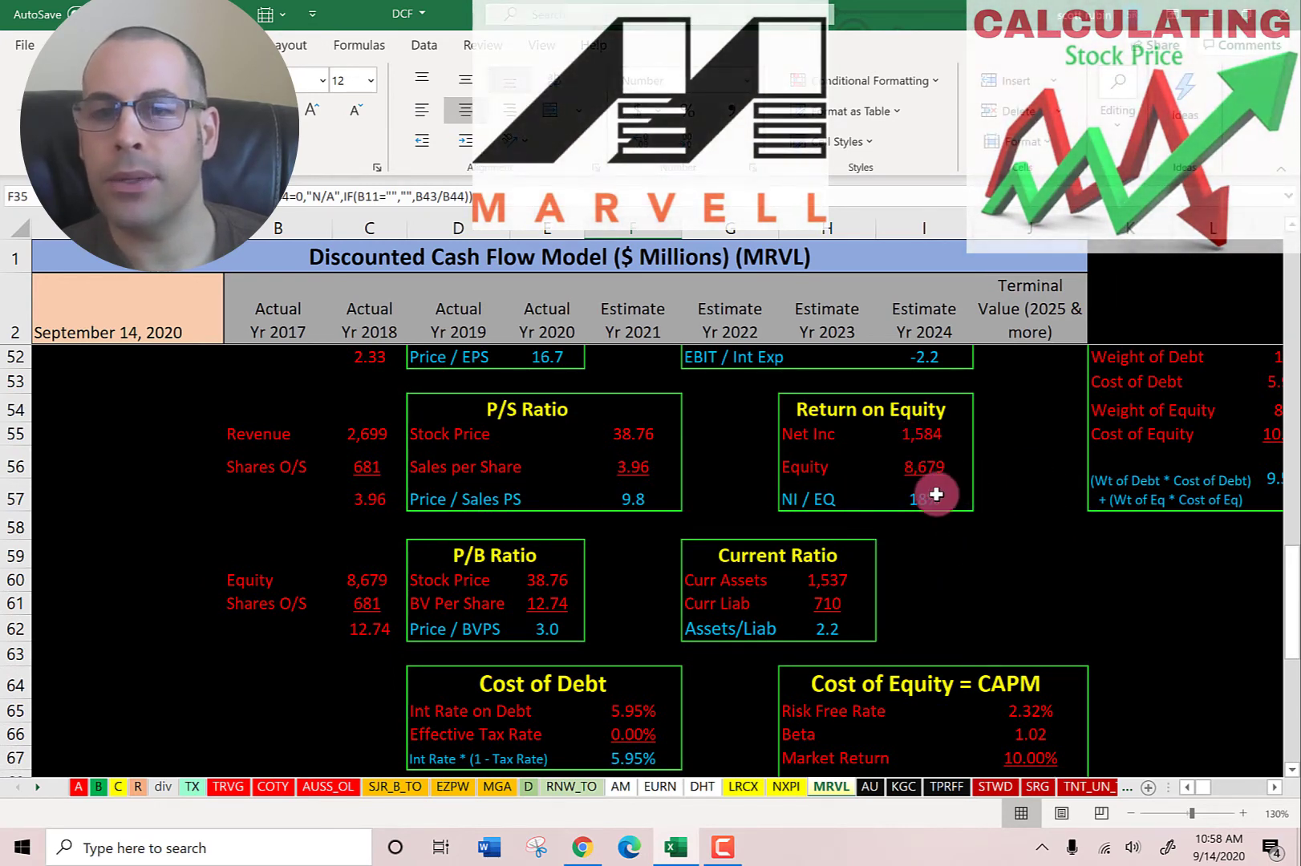
scroll(904, 517, up, 2)
click(848, 462)
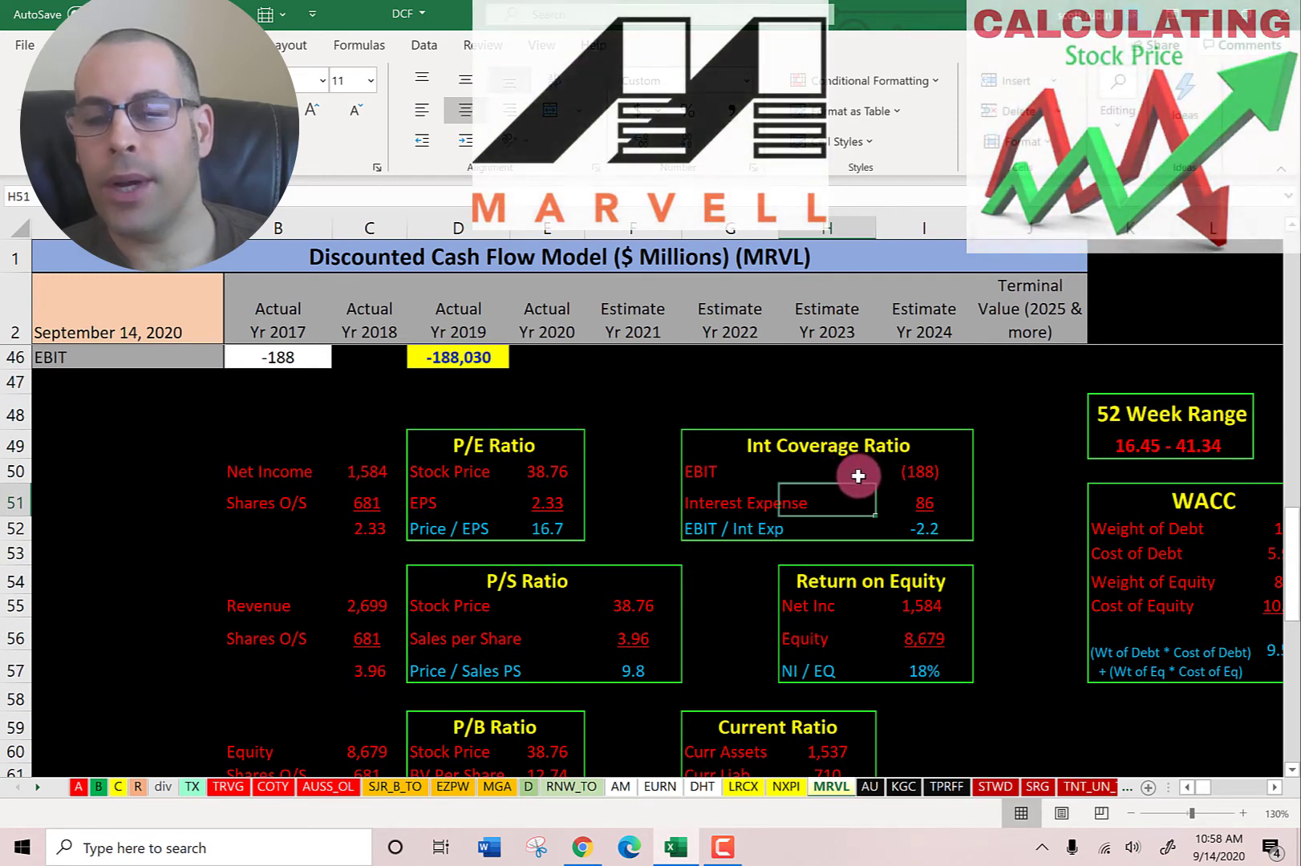
click(935, 470)
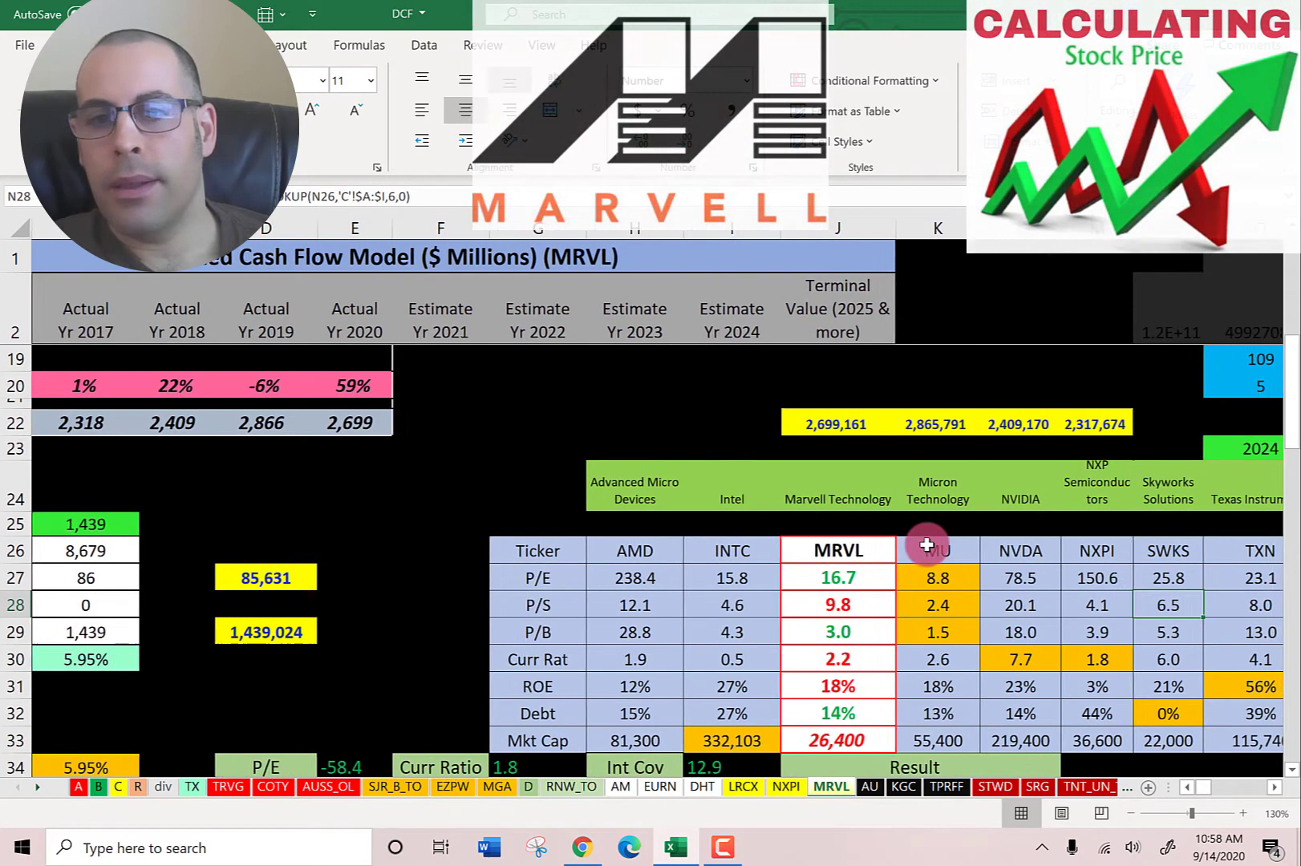
- Compare Marvell's P/E, P/S and P/B with its competitors' and the average in the ticker table
key(Right)
key(Right)
key(Right)
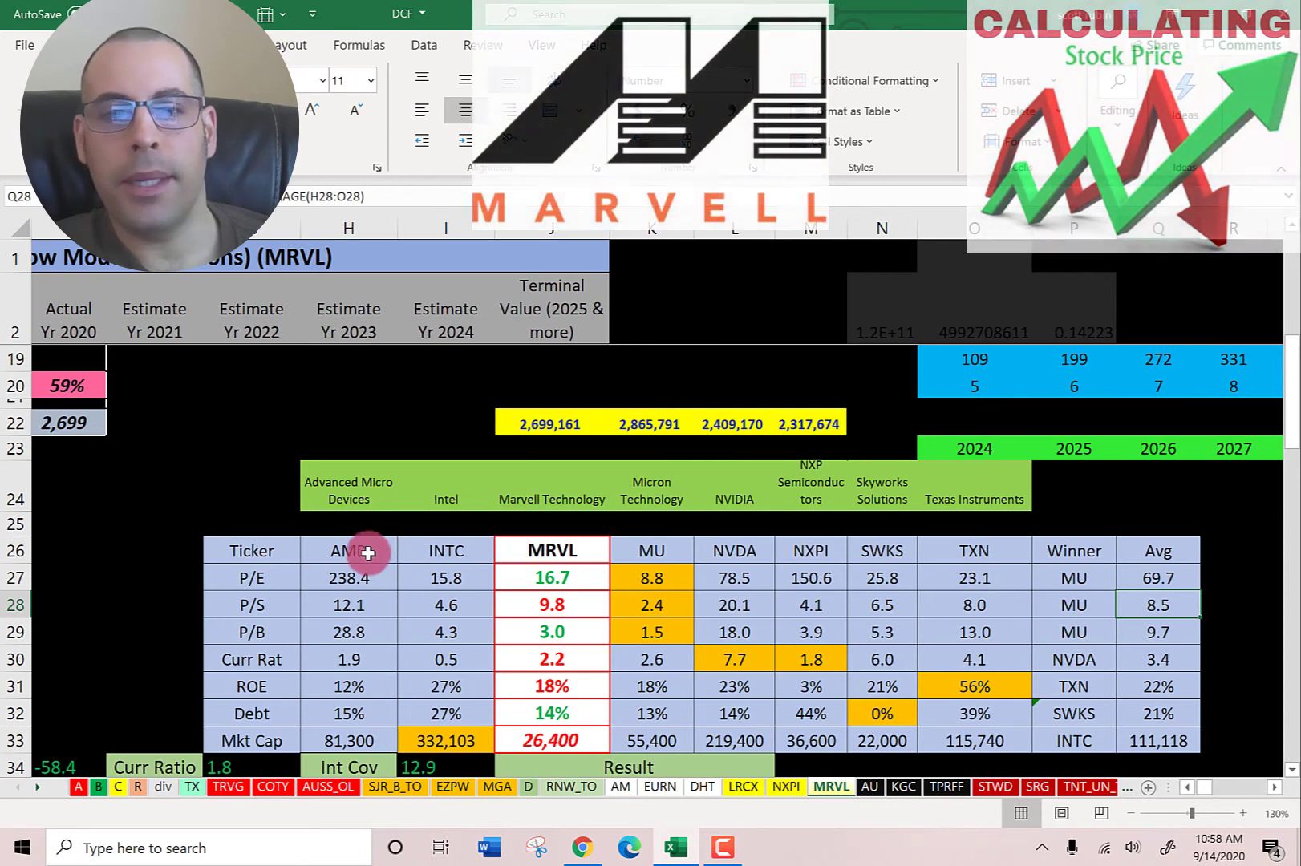
scroll(370, 560, down, 1)
click(348, 491)
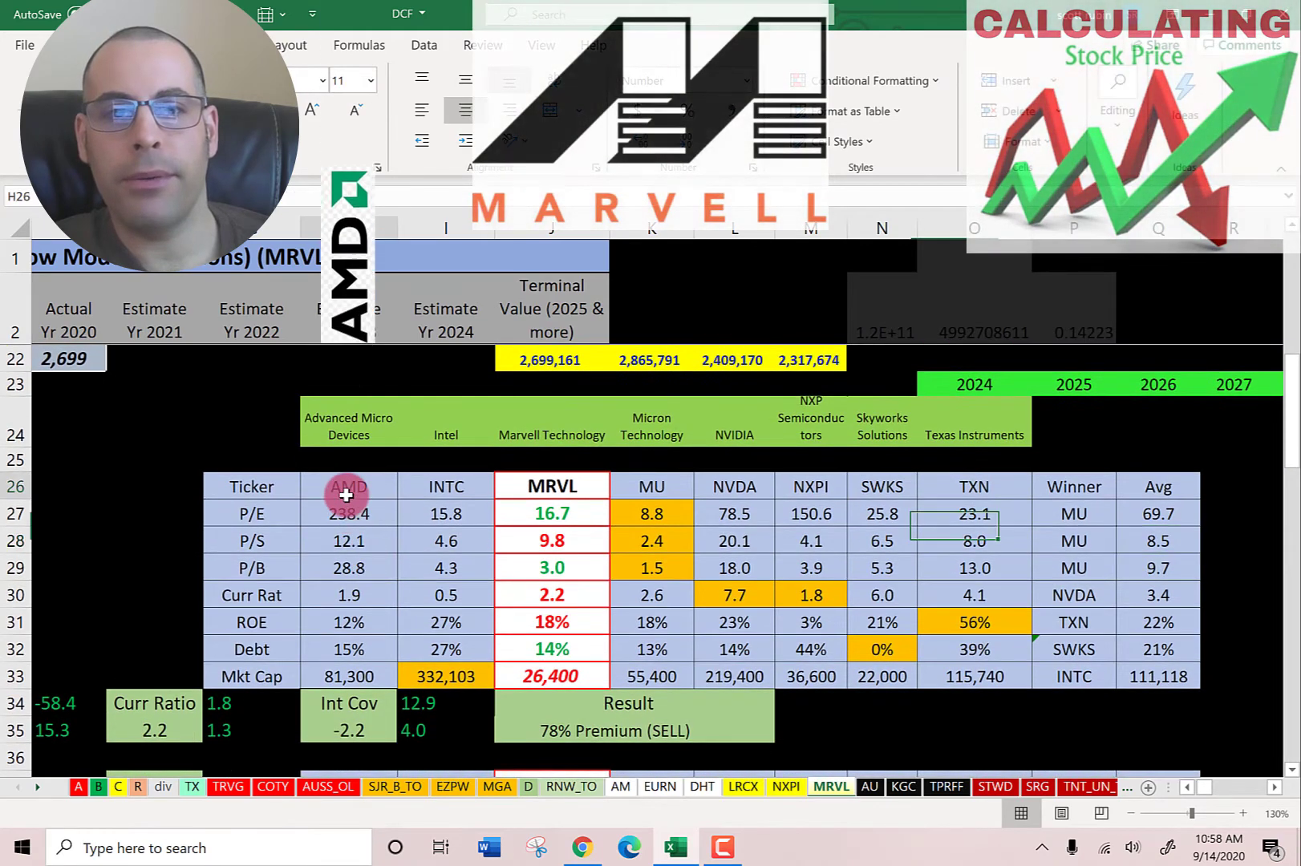
click(438, 491)
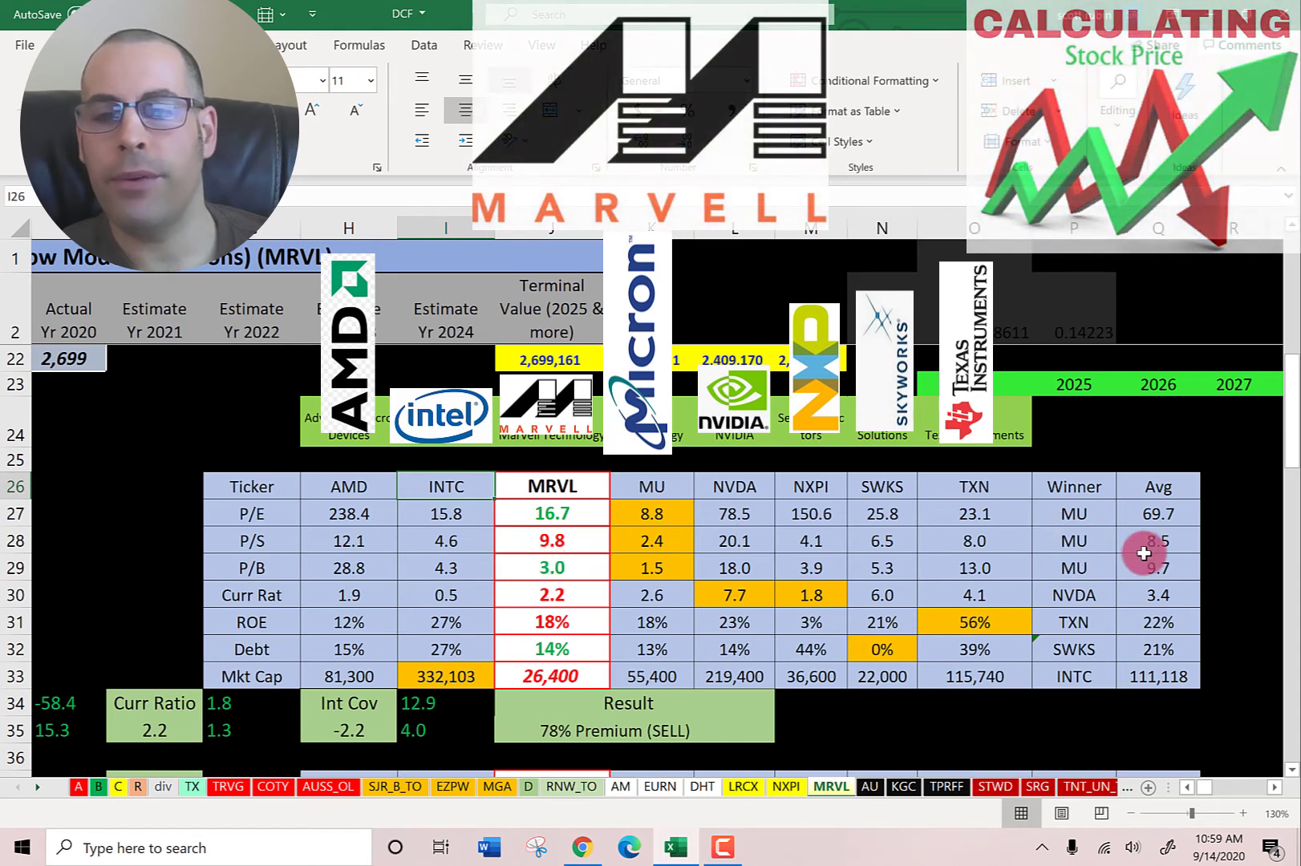
- Compare Marvell's current ratio, ROE and debt with its competitors', continuing down to the dividend yields in row 38
click(517, 599)
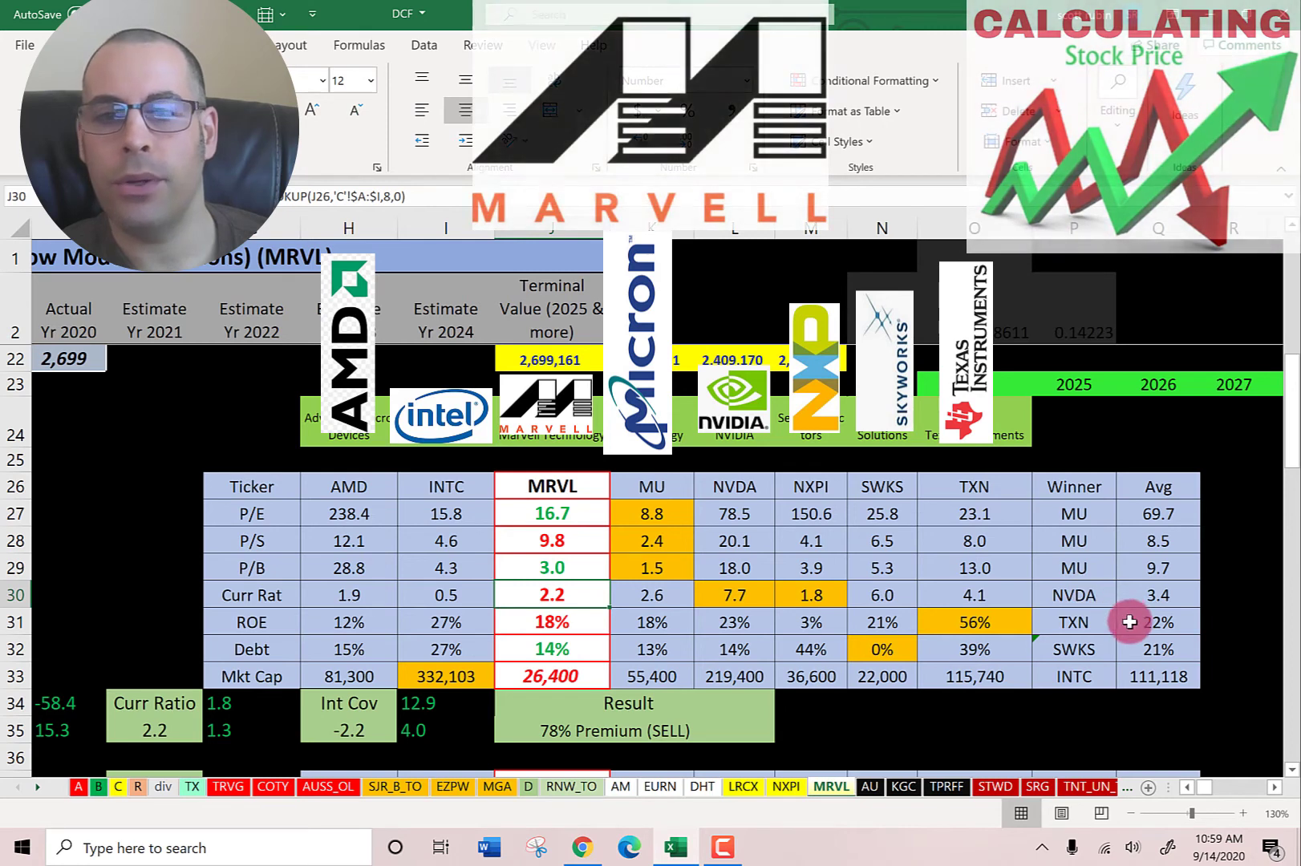
click(519, 646)
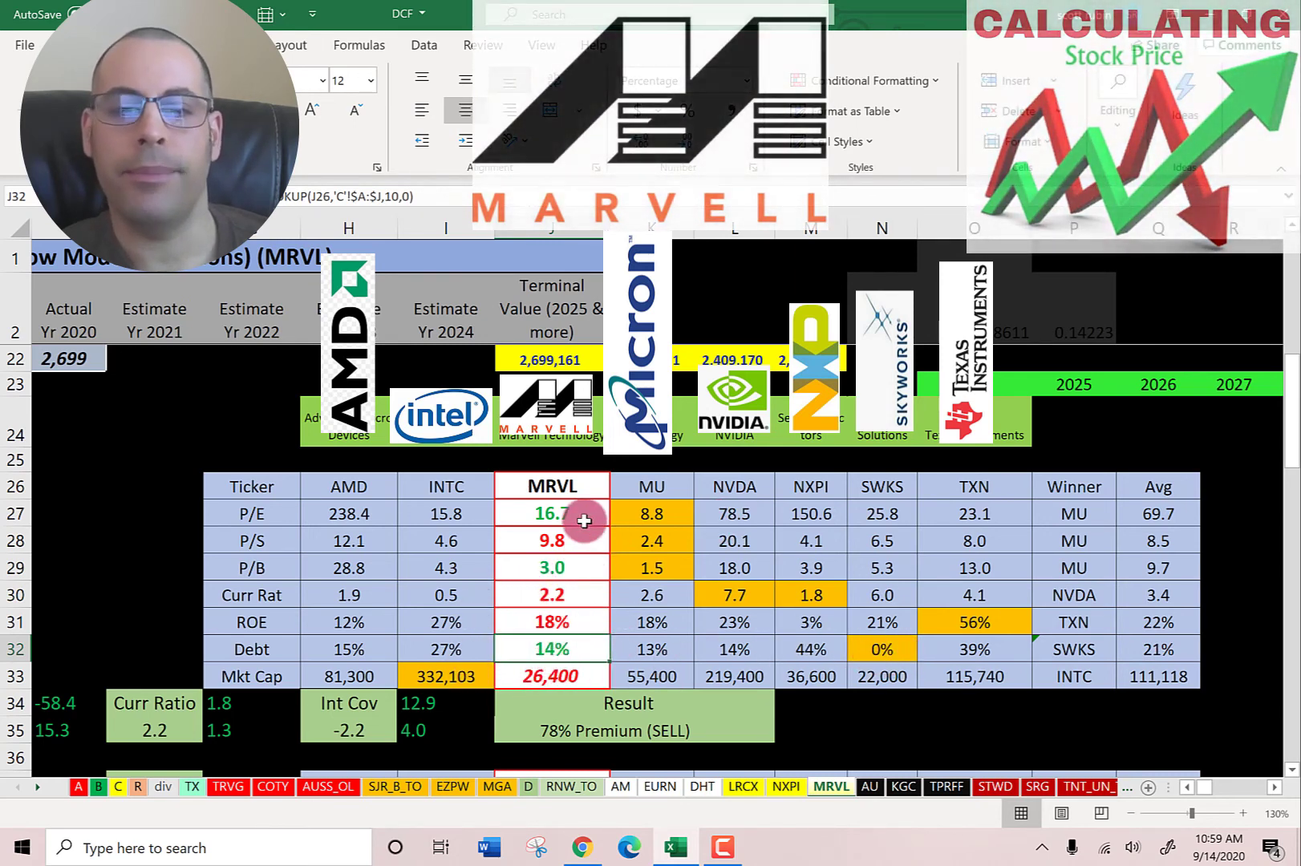
scroll(584, 521, down, 3)
click(554, 548)
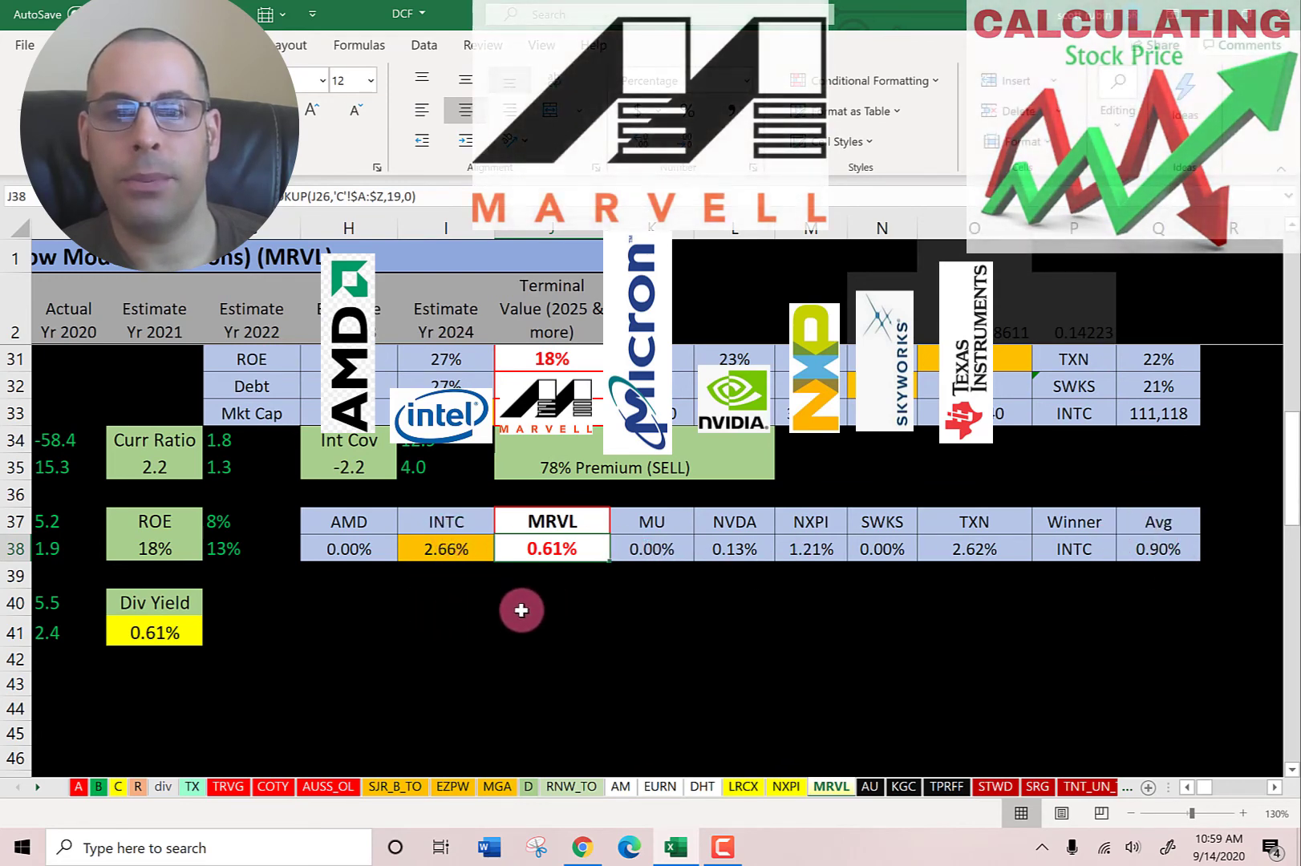
scroll(590, 652, up, 1)
scroll(595, 649, up, 1)
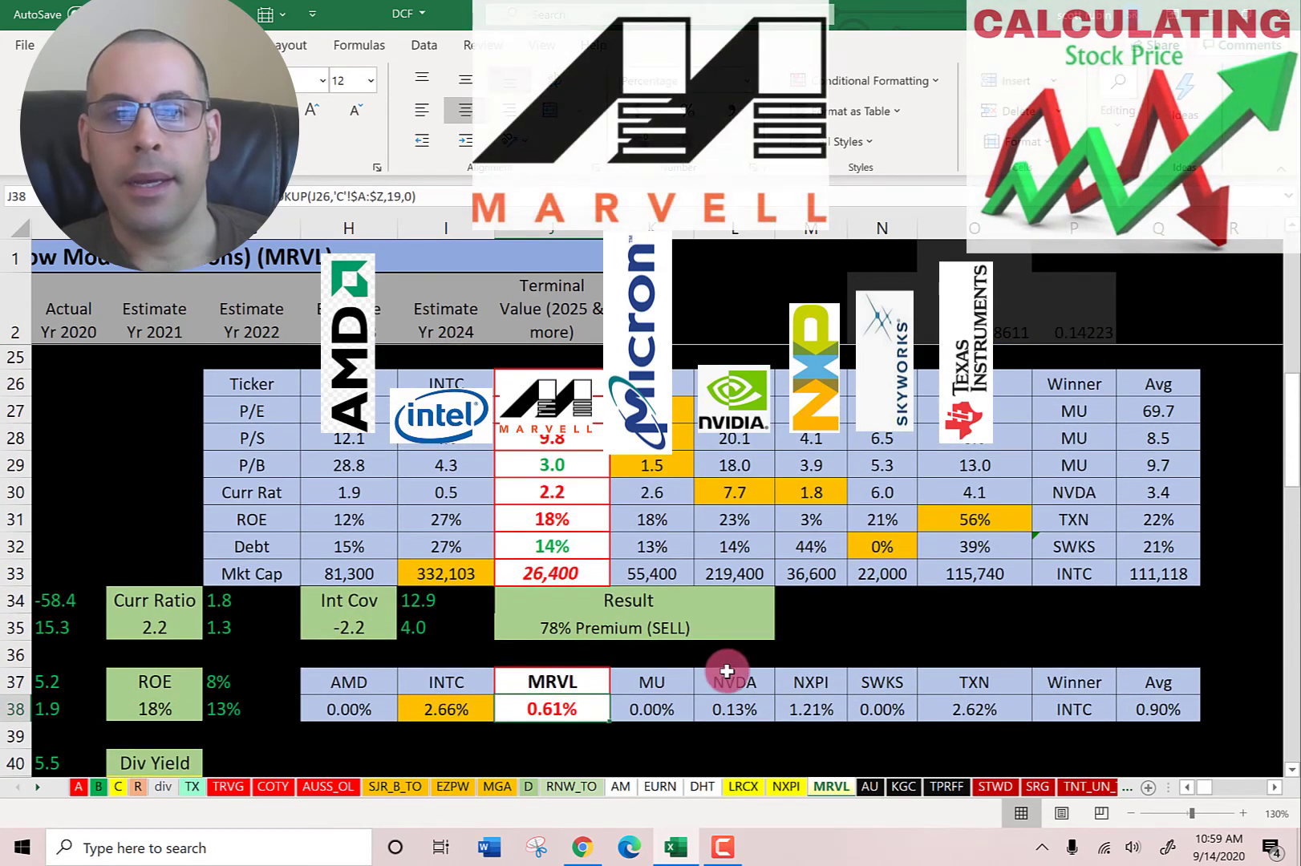